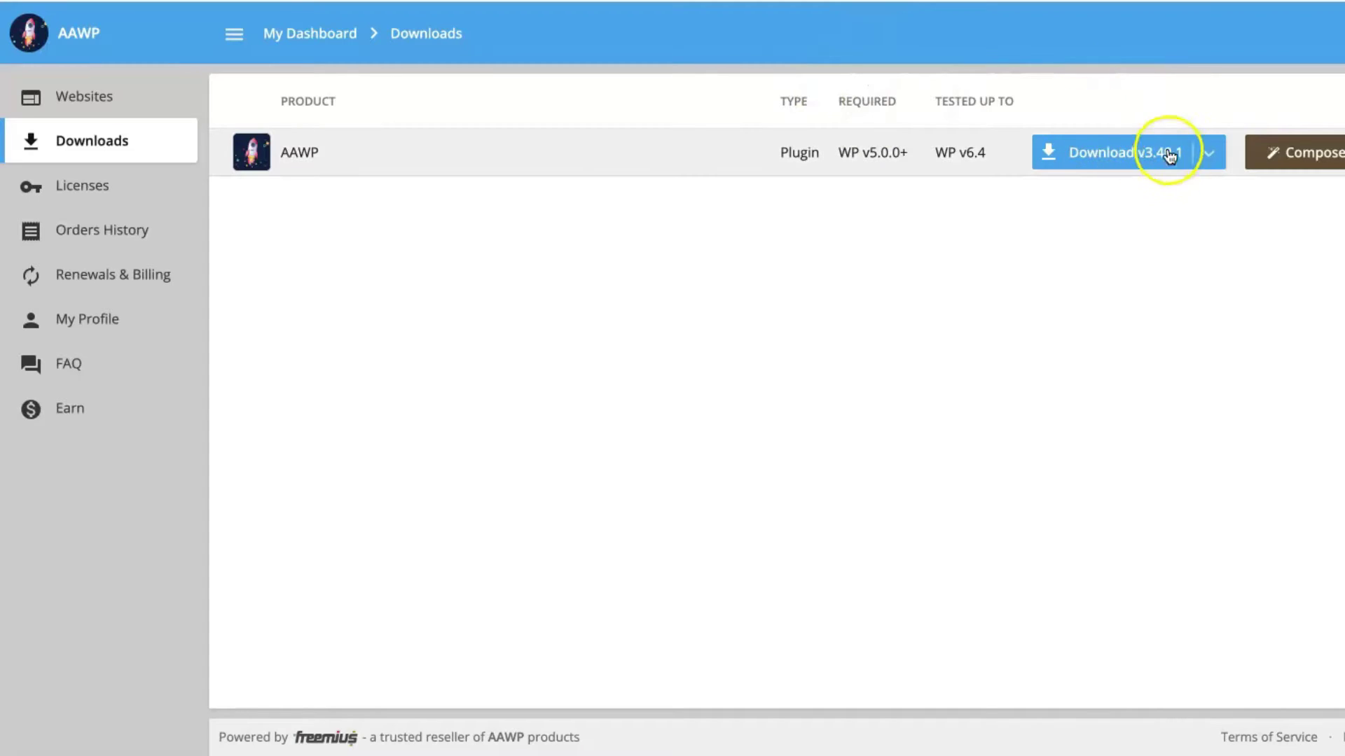
Step: Download AAWP 3.40.1, then upload and install aawp.3.40.1.zip as a new WordPress plugin
{"action": "left_click", "coordinate": [1128, 145]}
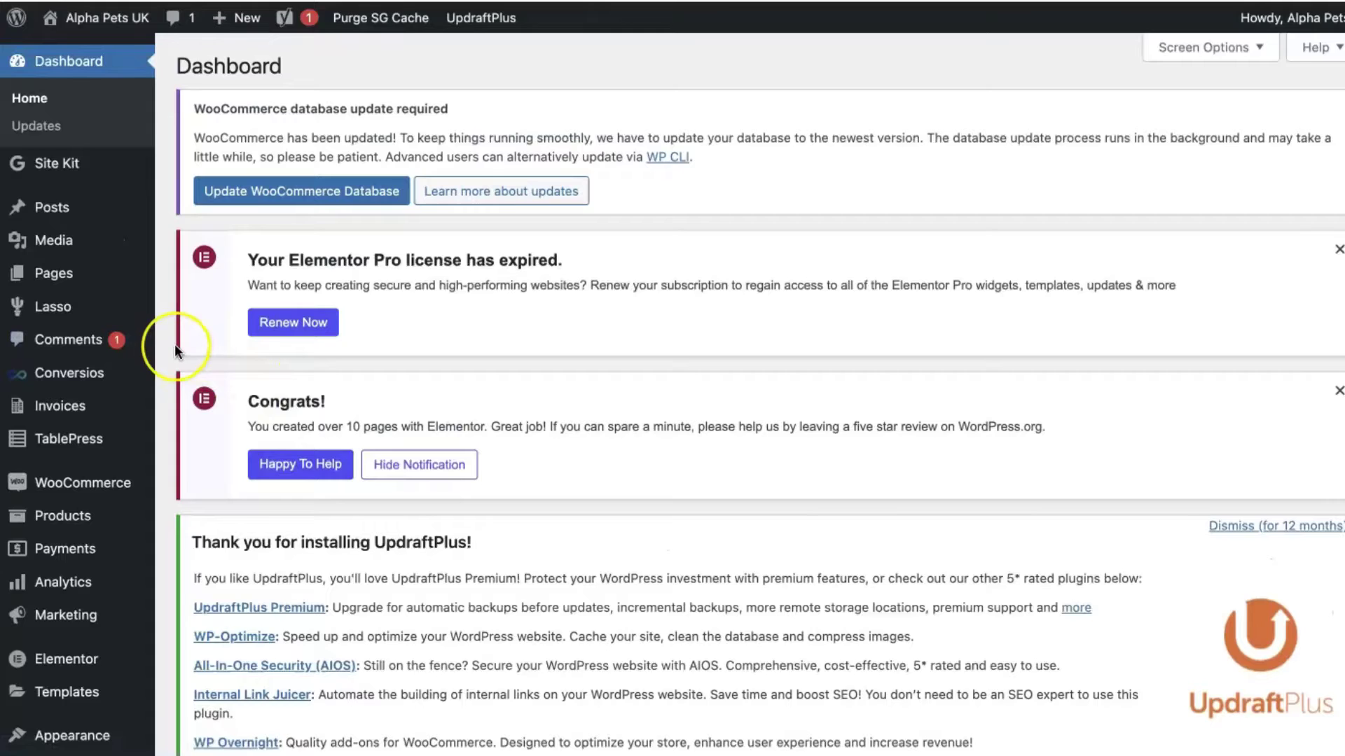
{"action": "scroll", "coordinate": [174, 343], "scroll_direction": "down", "scroll_amount": 3}
{"action": "scroll", "coordinate": [174, 343], "scroll_direction": "down", "scroll_amount": 3}
{"action": "mouse_move", "coordinate": [82, 560]}
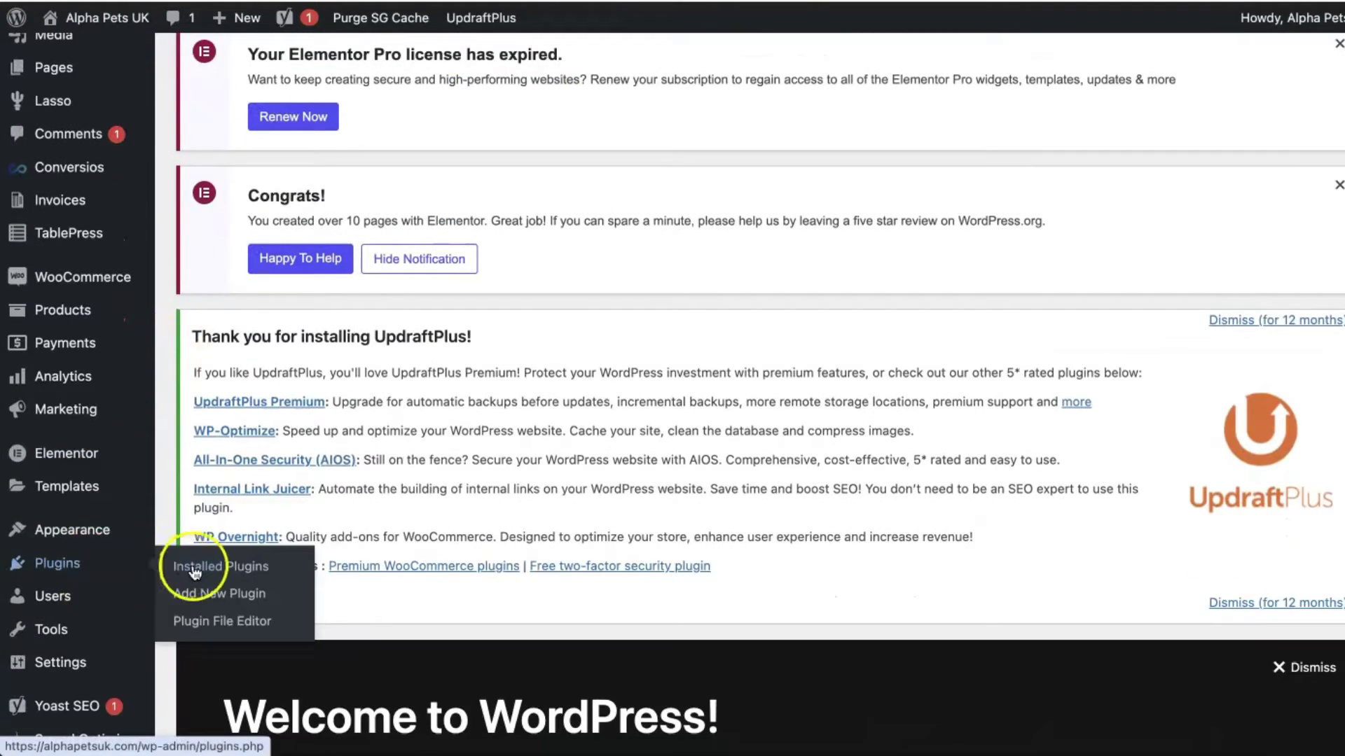
{"action": "left_click", "coordinate": [208, 593]}
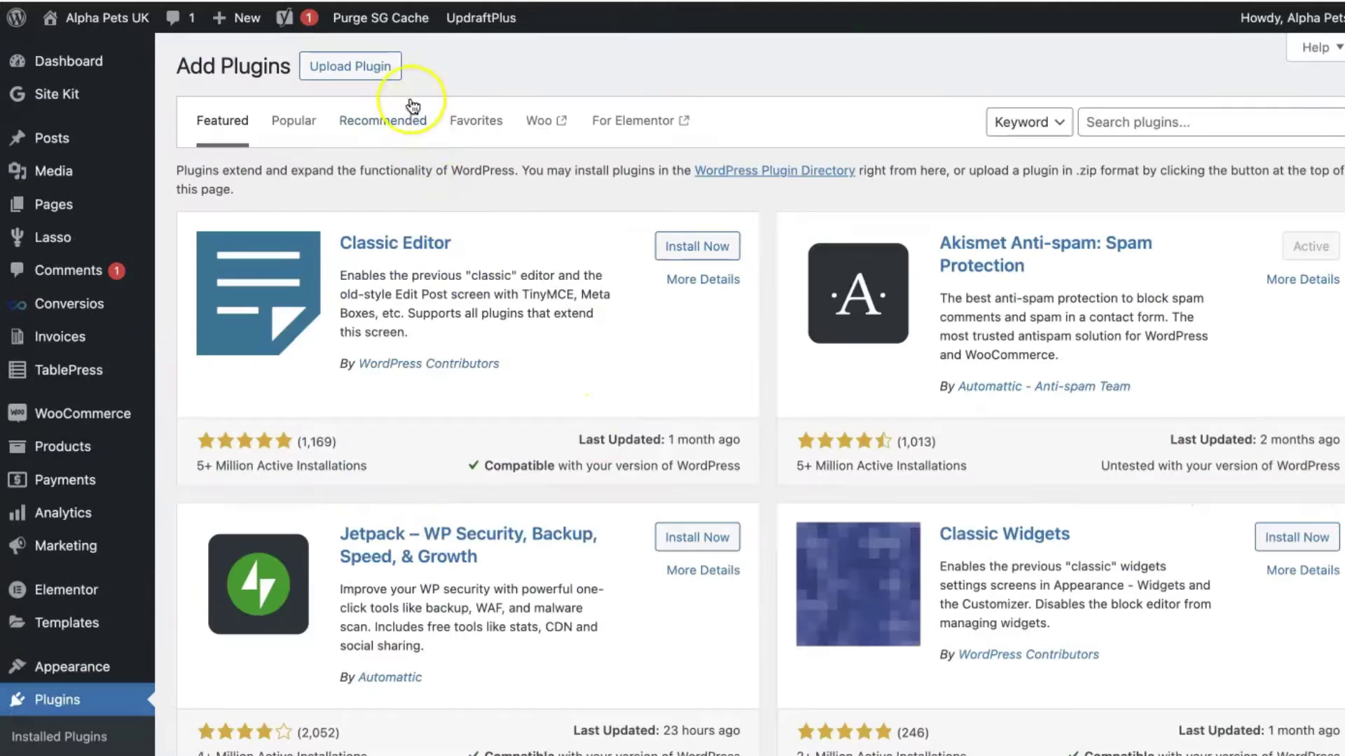
{"action": "left_click", "coordinate": [398, 79]}
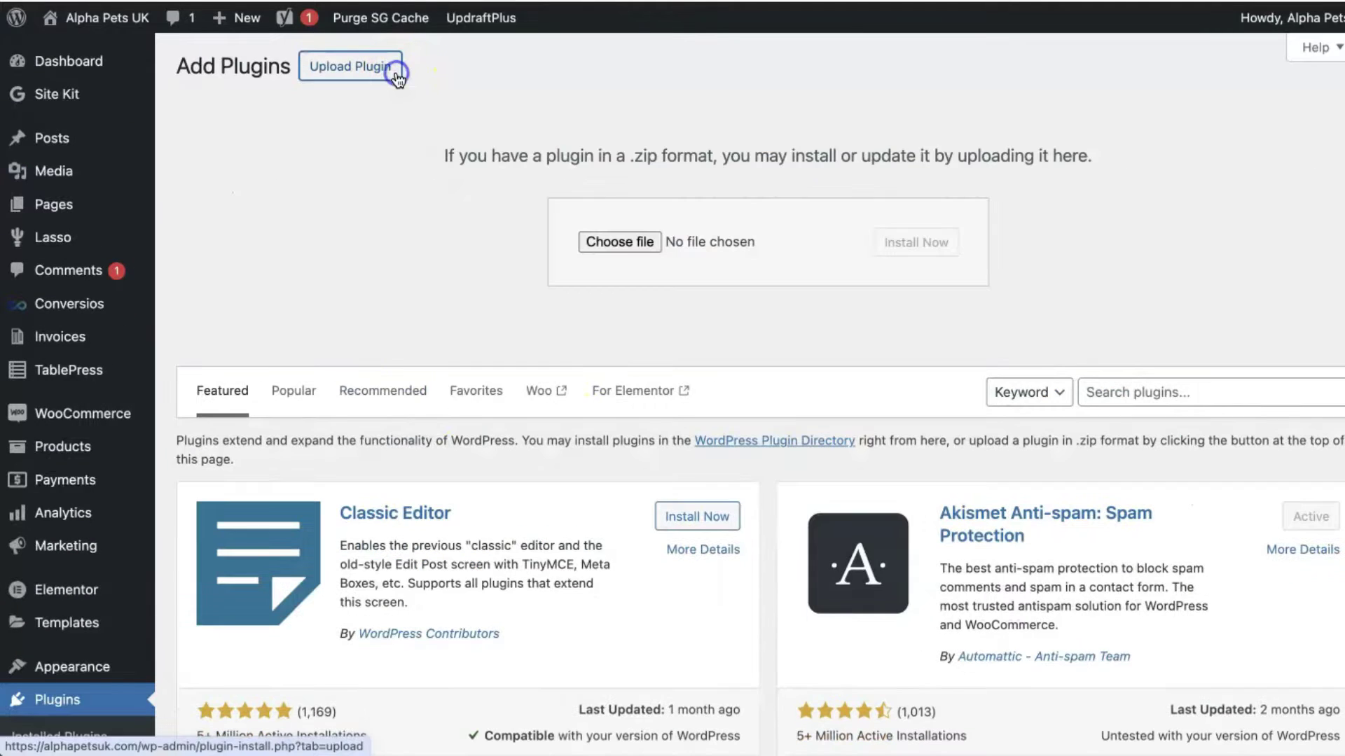
{"action": "left_click", "coordinate": [639, 246]}
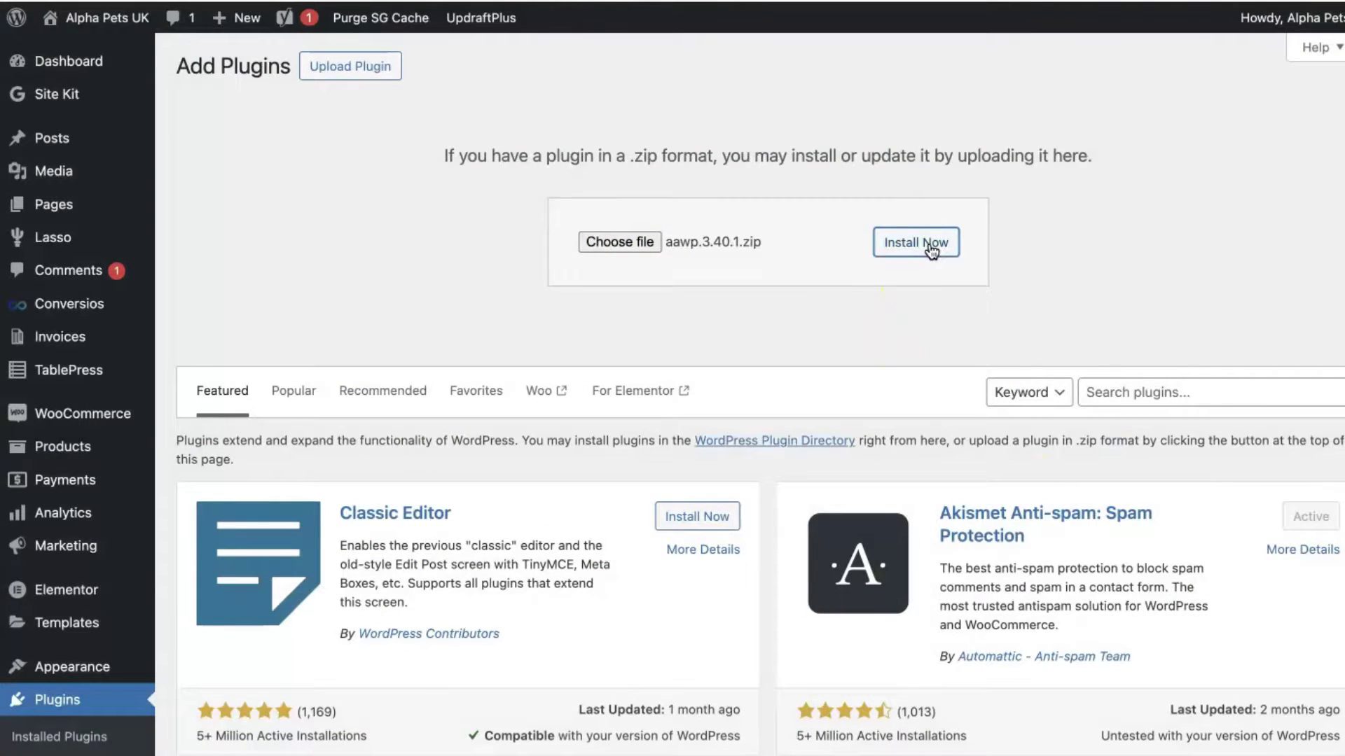
{"action": "left_click", "coordinate": [931, 250]}
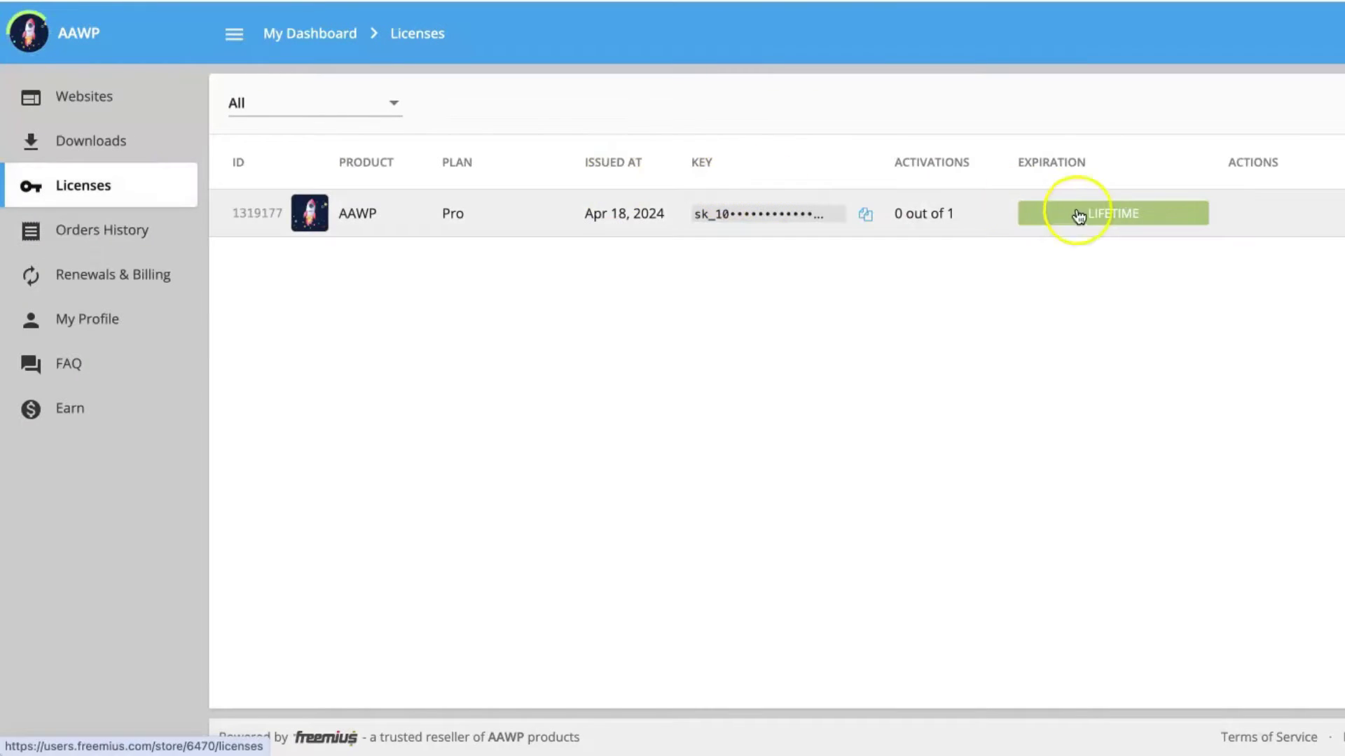
Step: Copy the AAWP license key from the Freemius license details and activate it in AAWP
{"action": "left_click", "coordinate": [931, 217]}
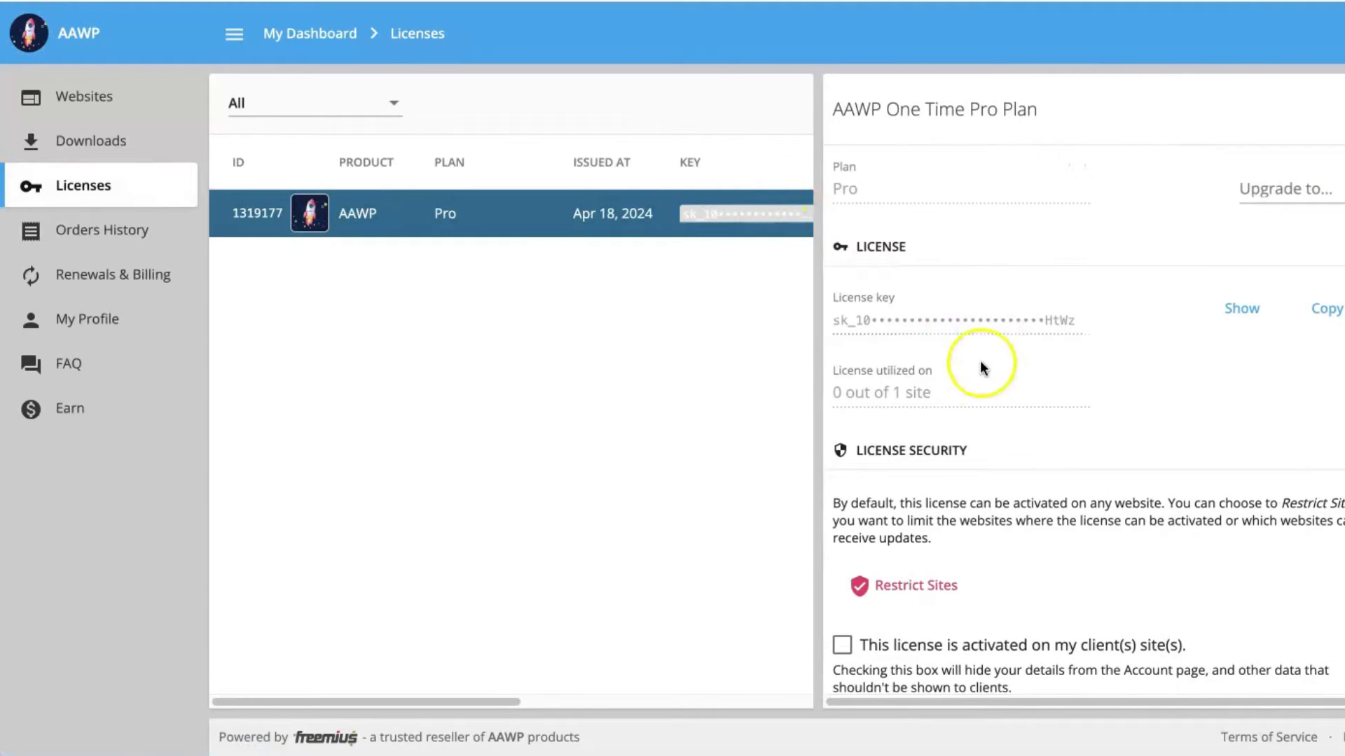
{"action": "left_click", "coordinate": [1325, 309]}
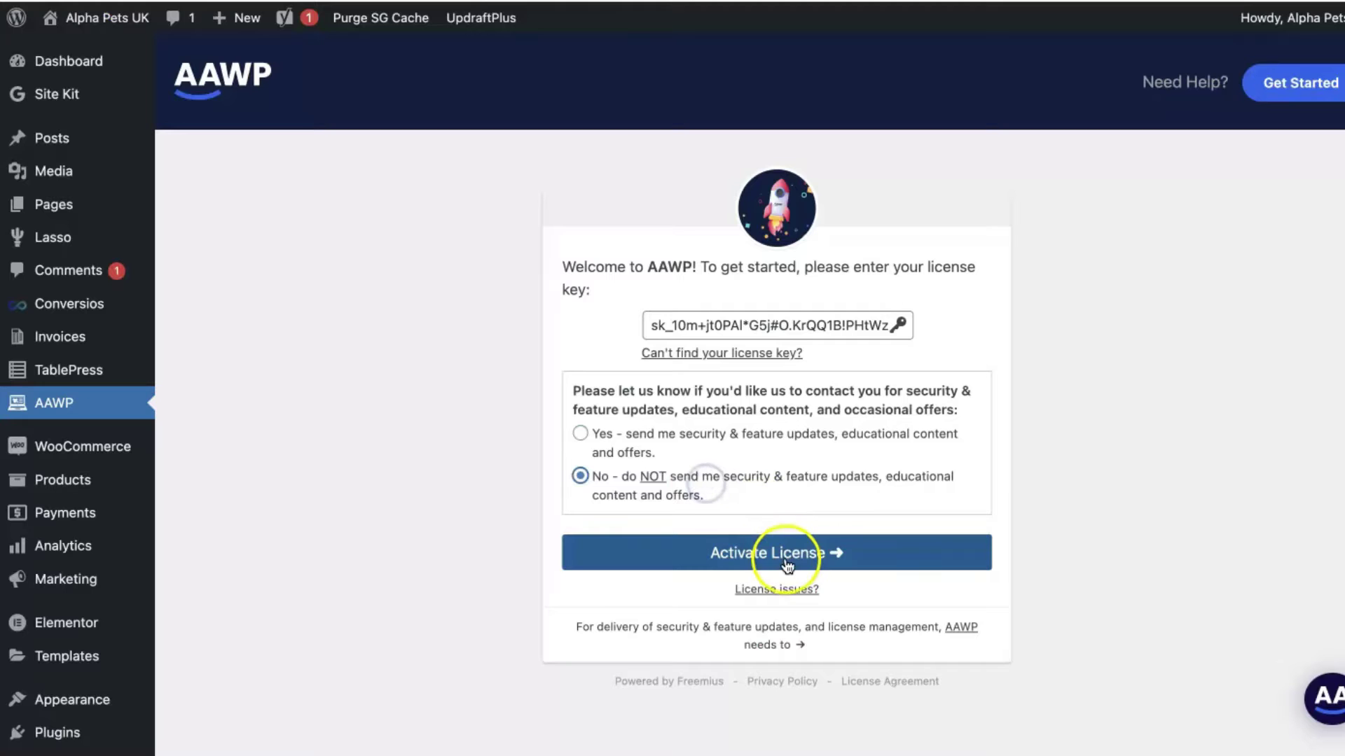
{"action": "left_click", "coordinate": [849, 552]}
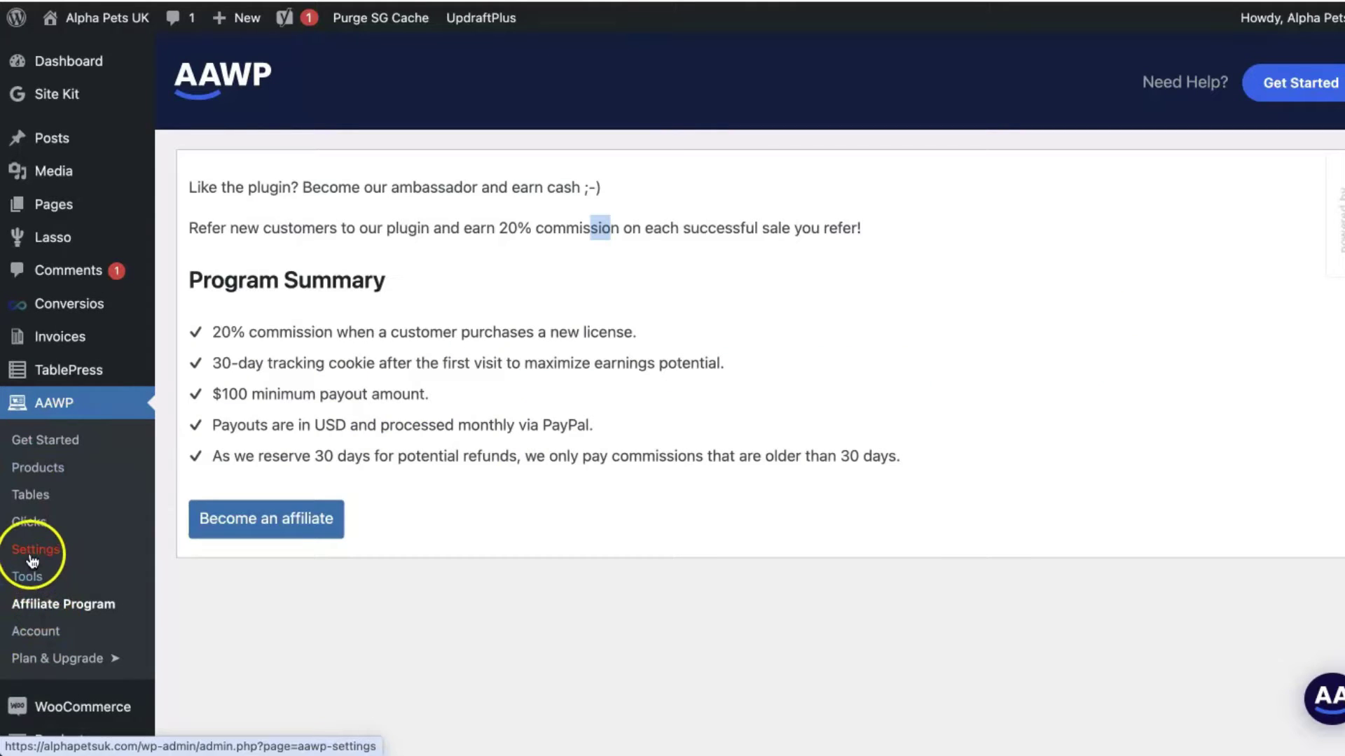
Step: Open AAWP Settings and scroll down to the empty Amazon API Key and Secret fields
{"action": "left_click", "coordinate": [32, 553]}
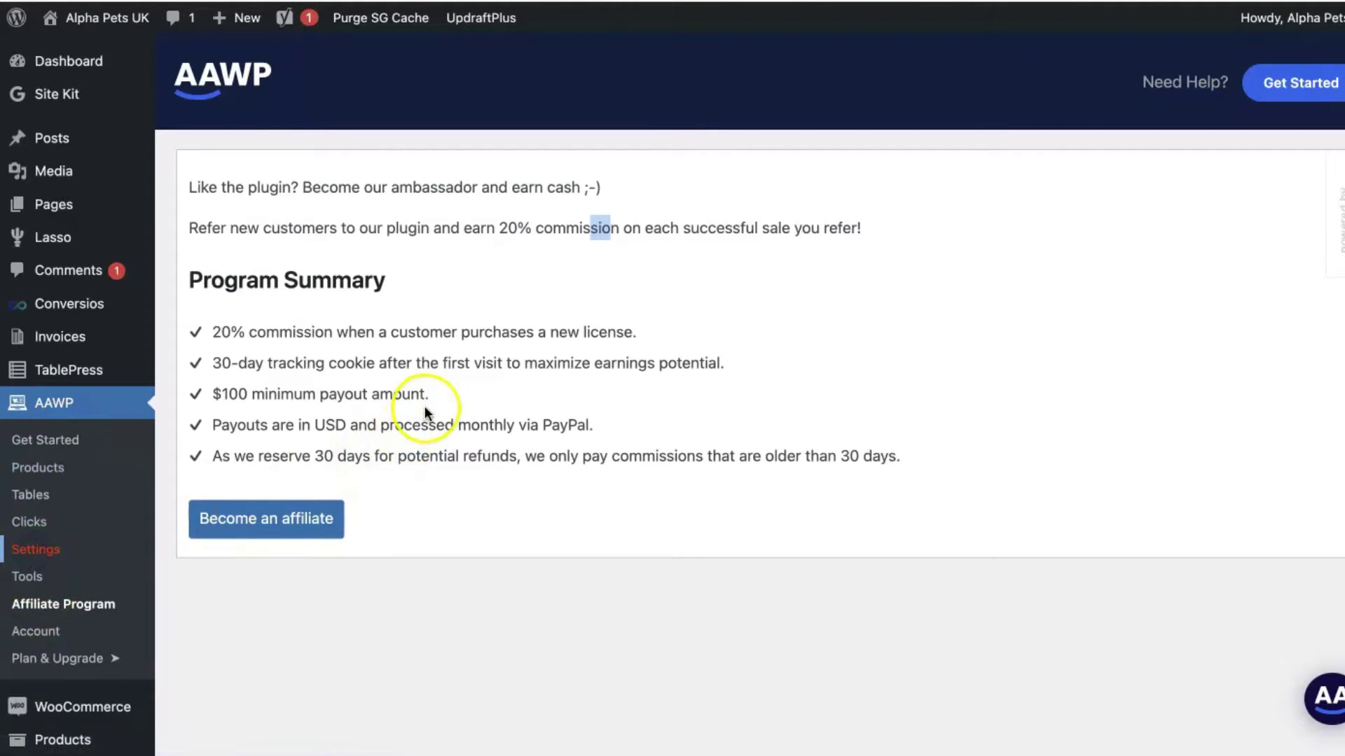
{"action": "scroll", "coordinate": [575, 367], "scroll_direction": "down", "scroll_amount": 7}
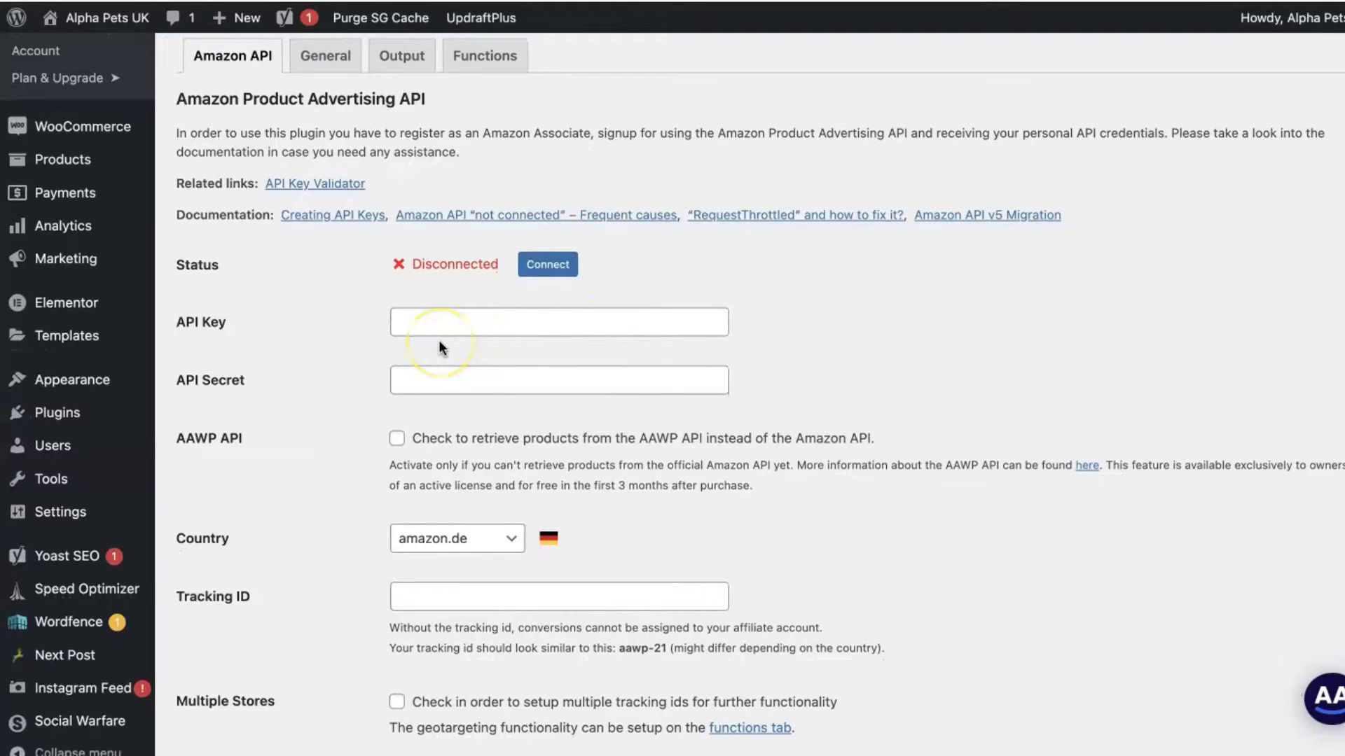
Step: Enter the Amazon API key and secret, and set the store country to amazon.com
{"action": "left_click", "coordinate": [486, 321]}
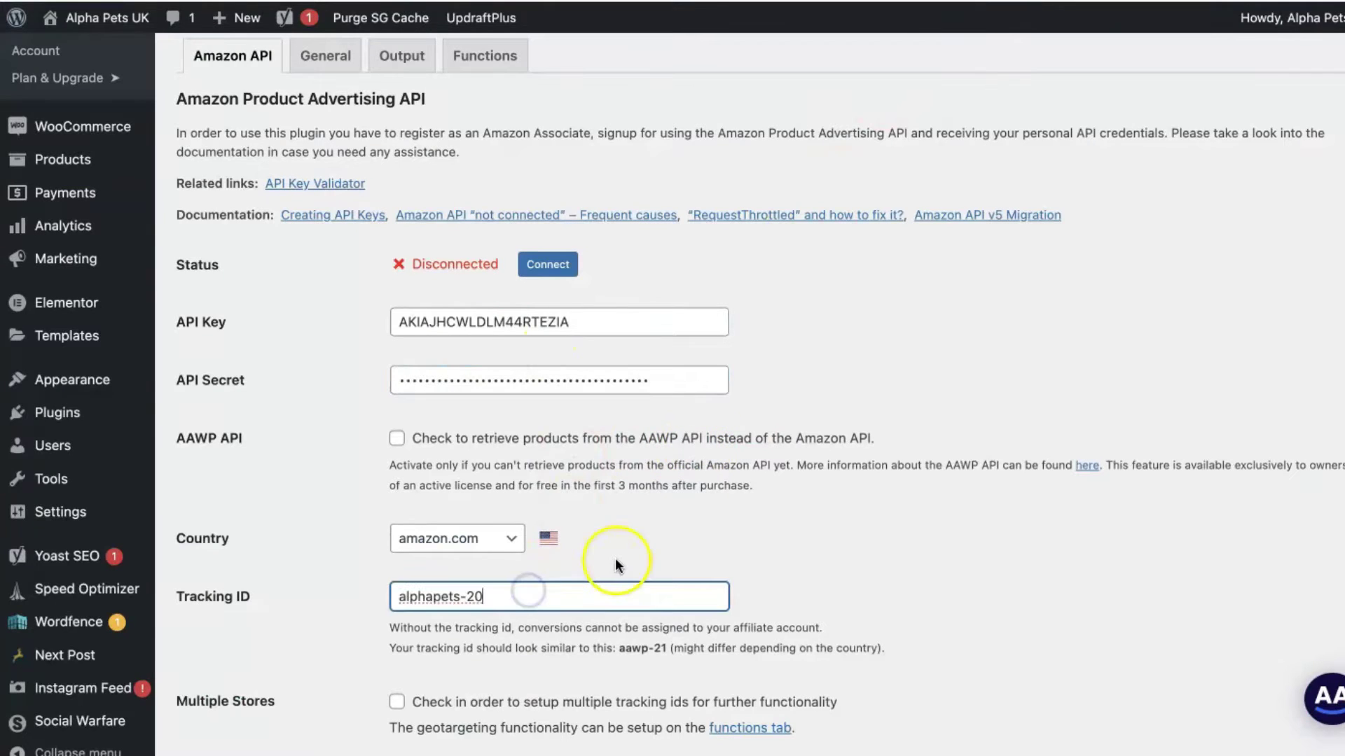
{"action": "left_click", "coordinate": [615, 558]}
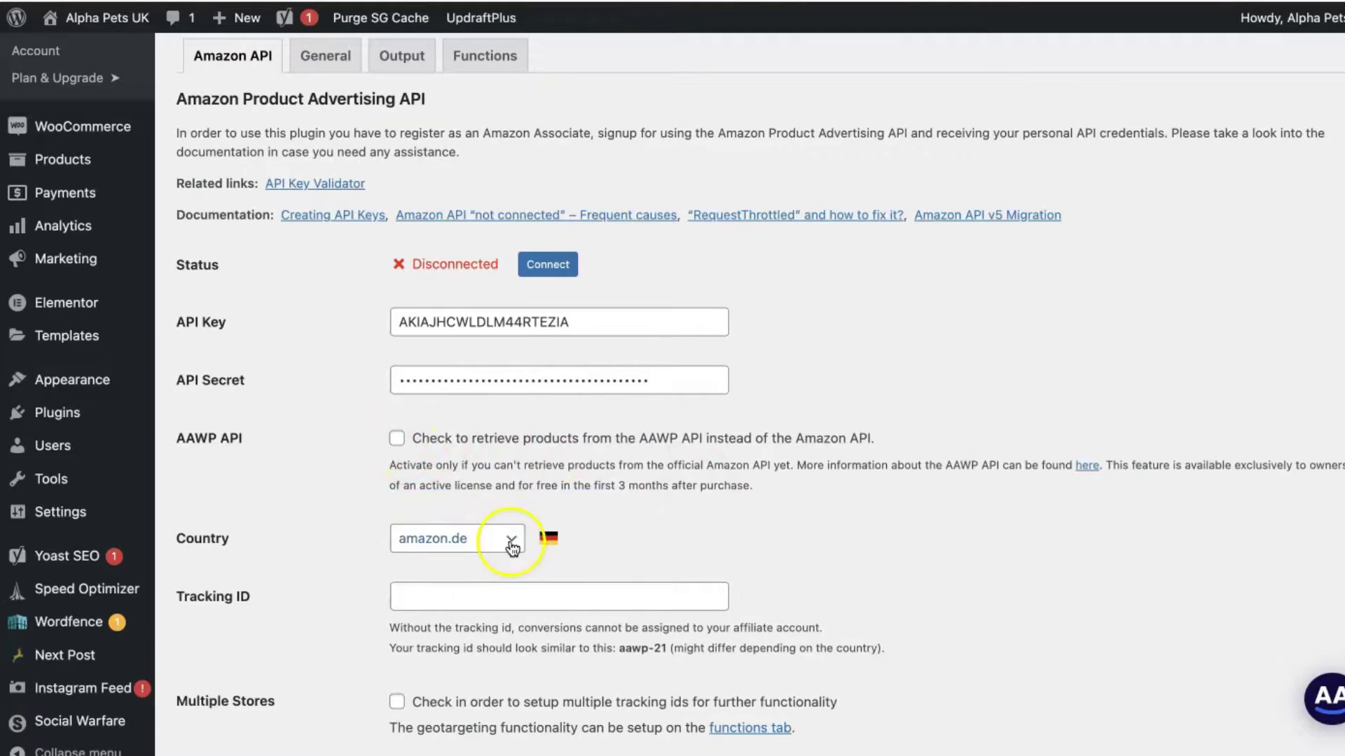
{"action": "left_click", "coordinate": [508, 541]}
{"action": "scroll", "coordinate": [508, 541], "scroll_direction": "down", "scroll_amount": 1}
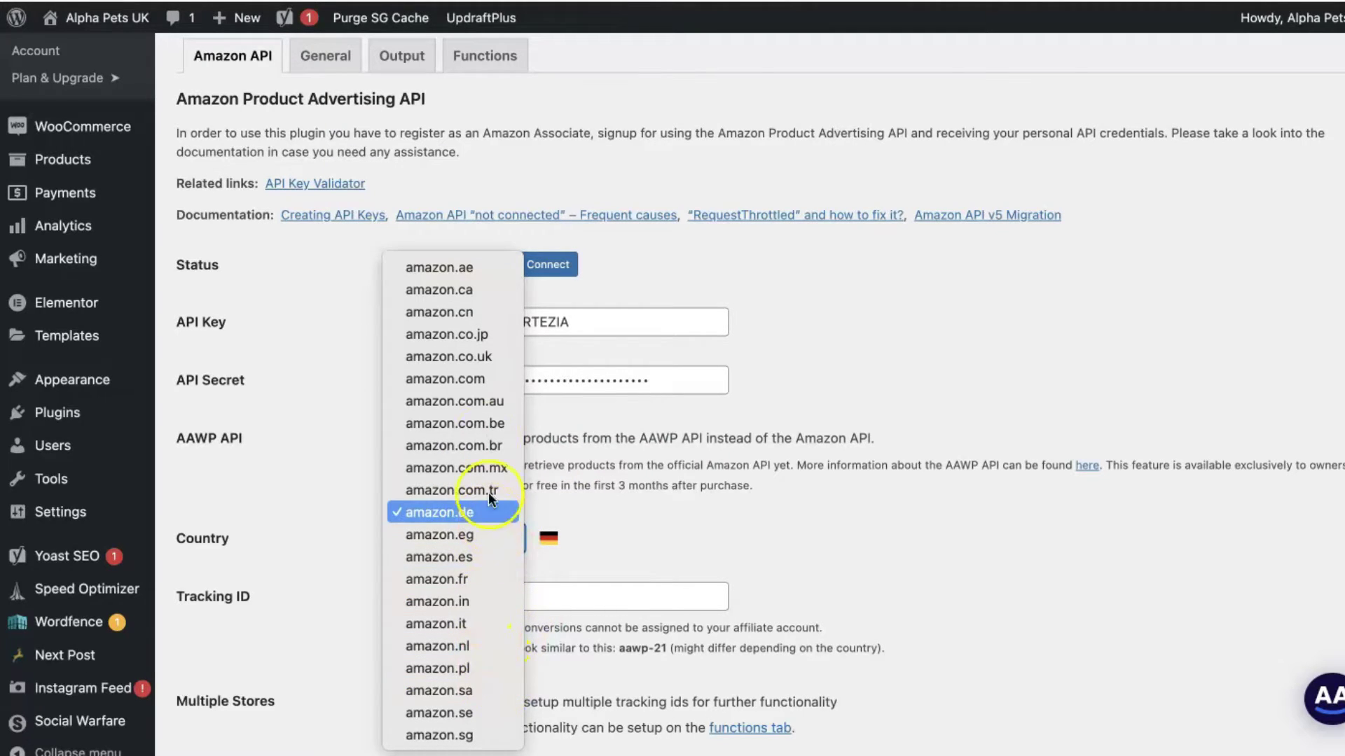
{"action": "left_click", "coordinate": [481, 378]}
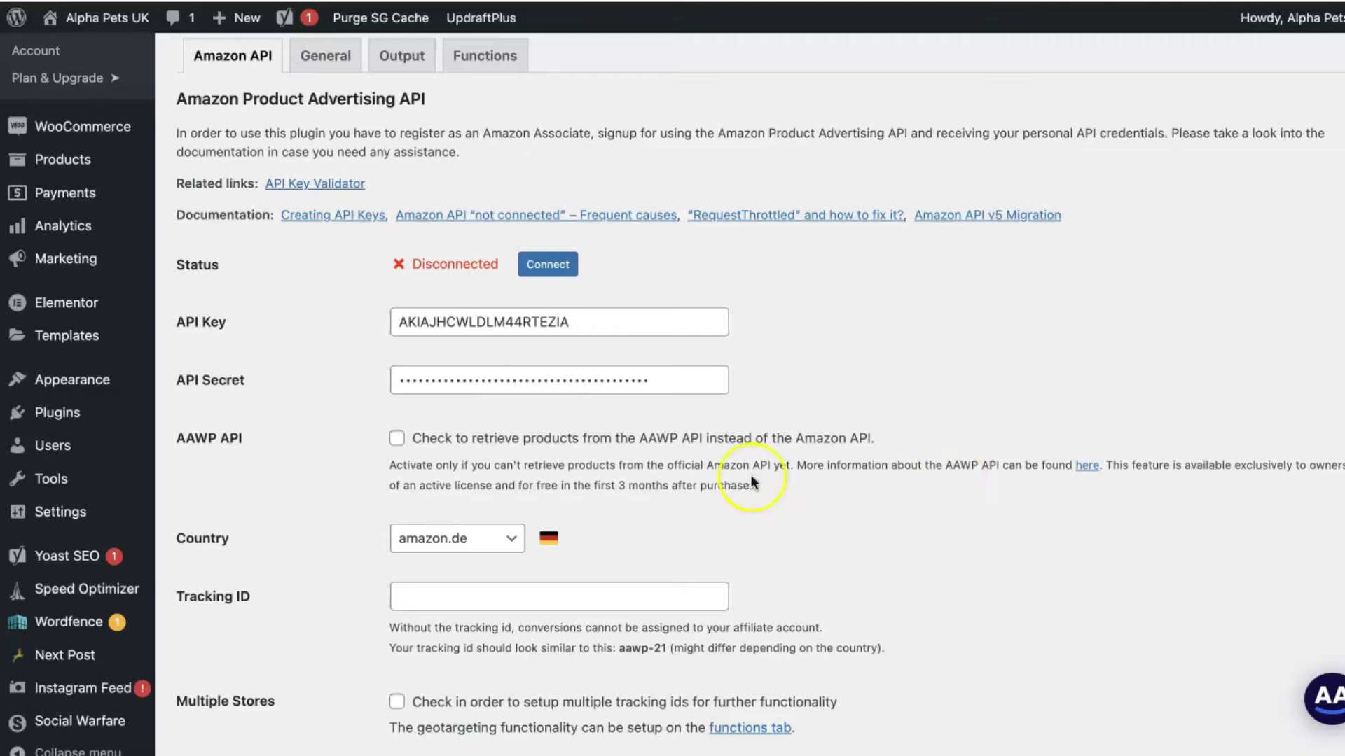
{"action": "left_click_drag", "start_coordinate": [389, 465], "coordinate": [792, 498]}
{"action": "left_click", "coordinate": [793, 498]}
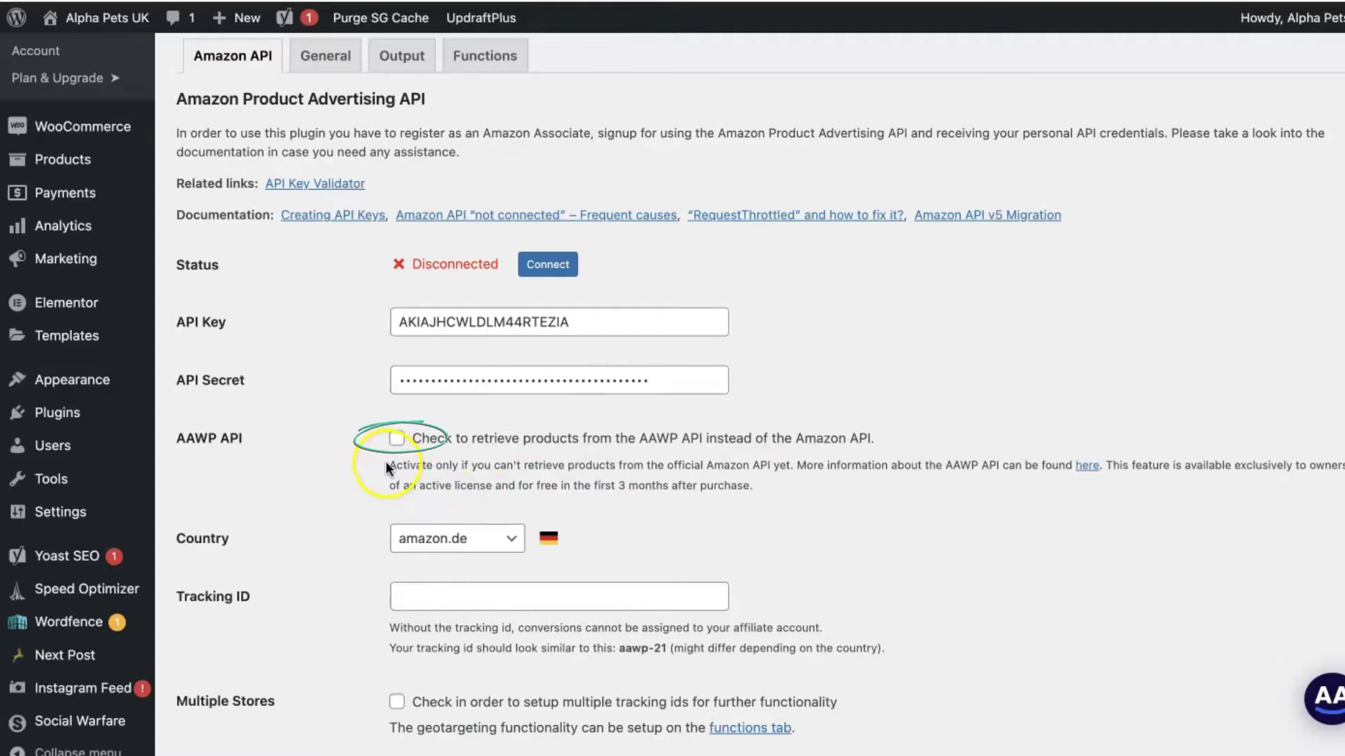
{"action": "left_click_drag", "start_coordinate": [386, 462], "coordinate": [792, 502]}
{"action": "left_click", "coordinate": [792, 497]}
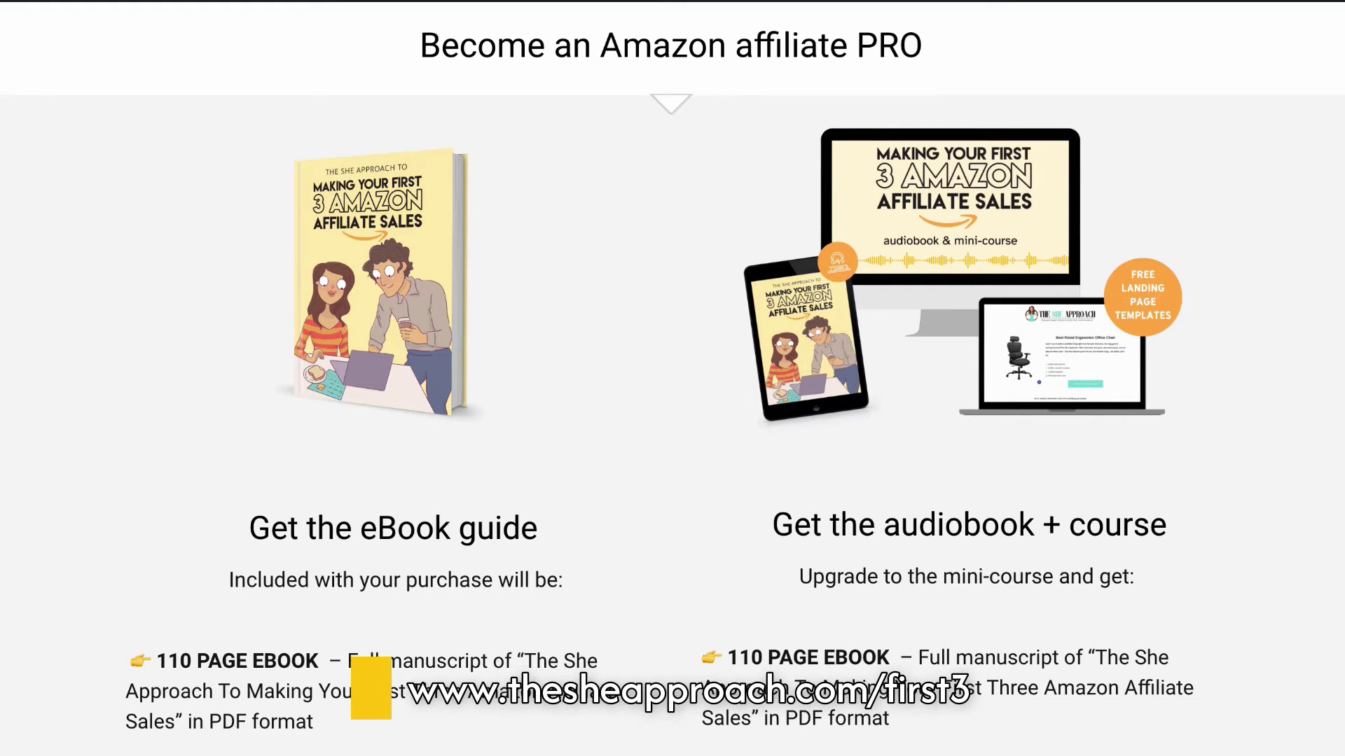
{"action": "scroll", "coordinate": [672, 378], "scroll_direction": "down", "scroll_amount": 7}
{"action": "scroll", "coordinate": [672, 378], "scroll_direction": "down", "scroll_amount": 2}
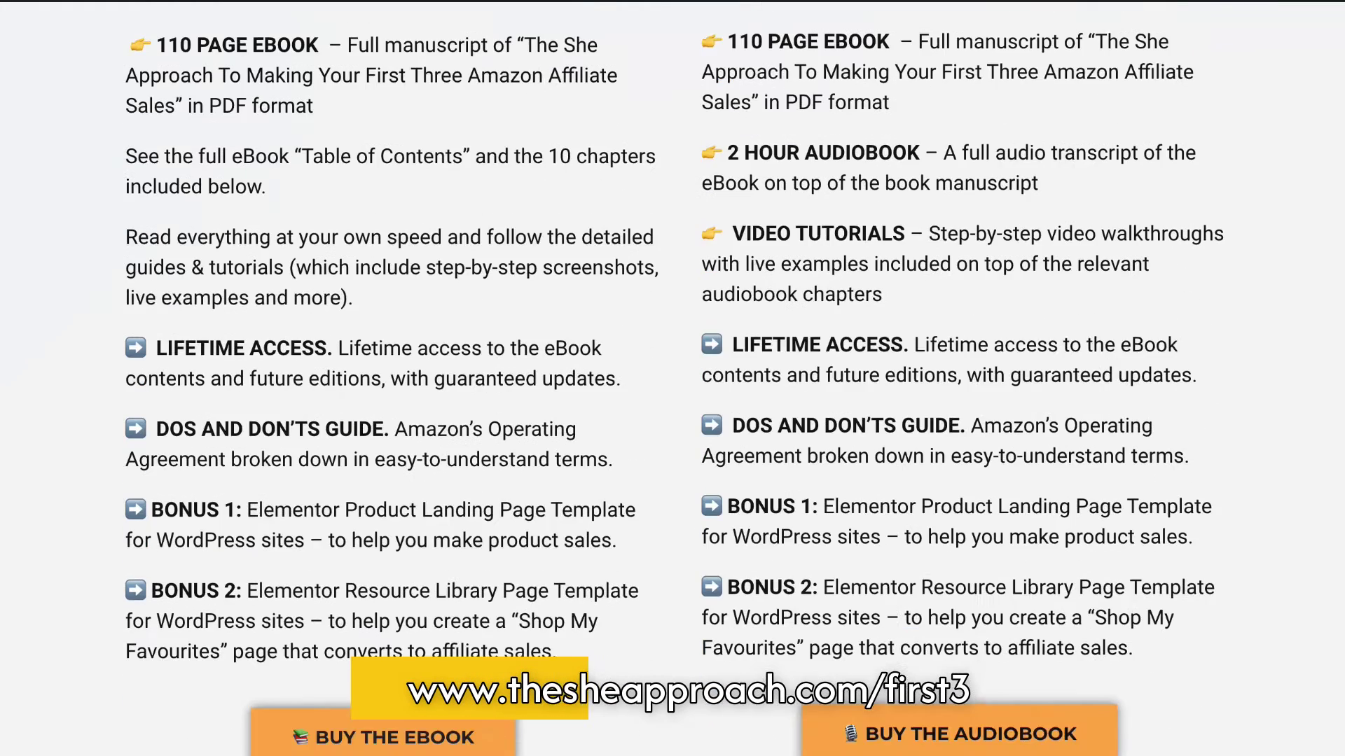
{"action": "scroll", "coordinate": [672, 378], "scroll_direction": "down", "scroll_amount": 8}
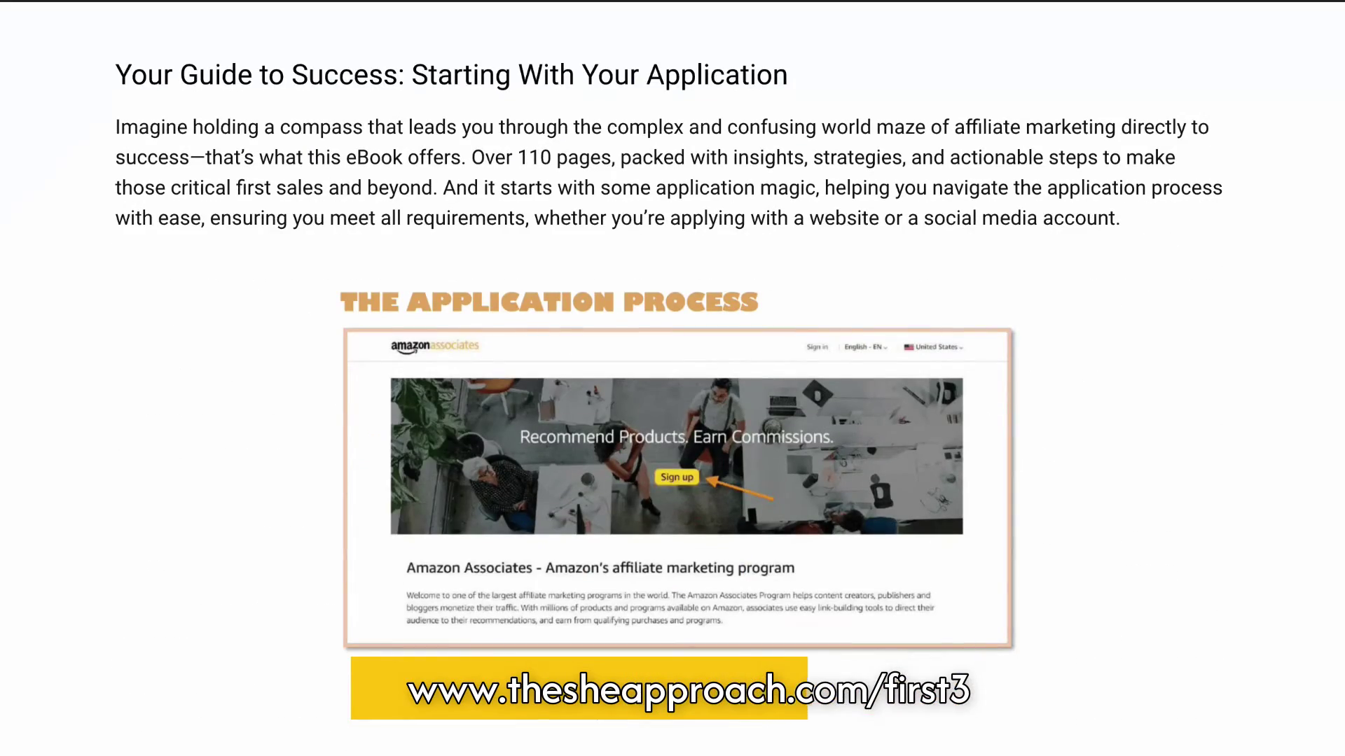
{"action": "scroll", "coordinate": [673, 379], "scroll_direction": "down", "scroll_amount": 10}
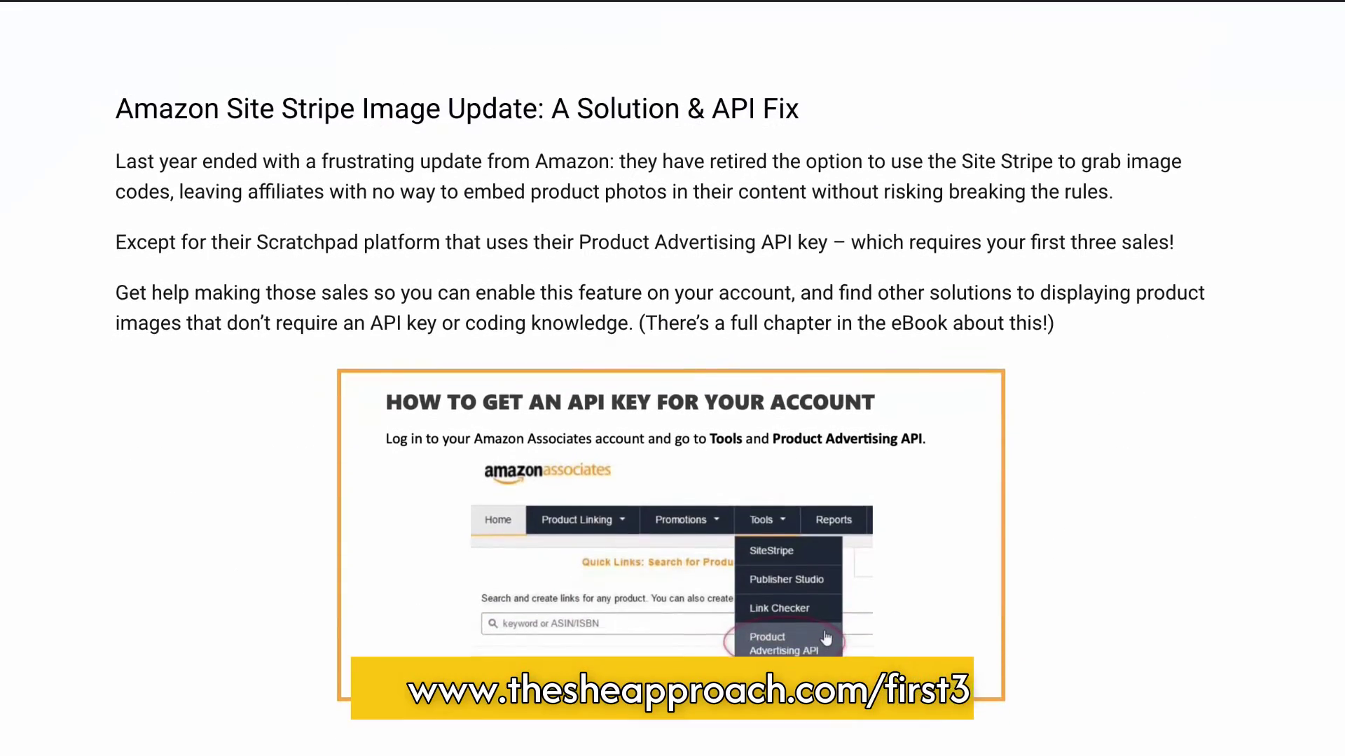
{"action": "scroll", "coordinate": [672, 378], "scroll_direction": "down", "scroll_amount": 12}
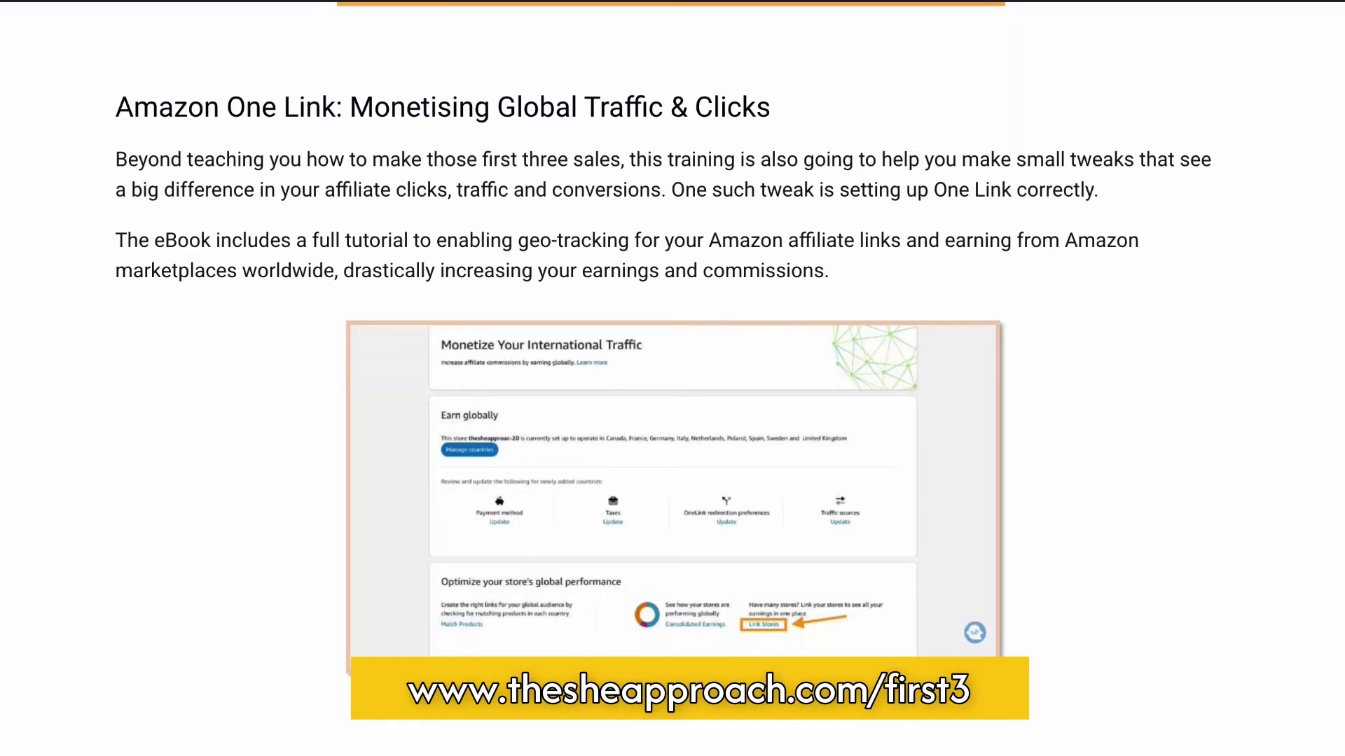
{"action": "scroll", "coordinate": [673, 378], "scroll_direction": "down", "scroll_amount": 10}
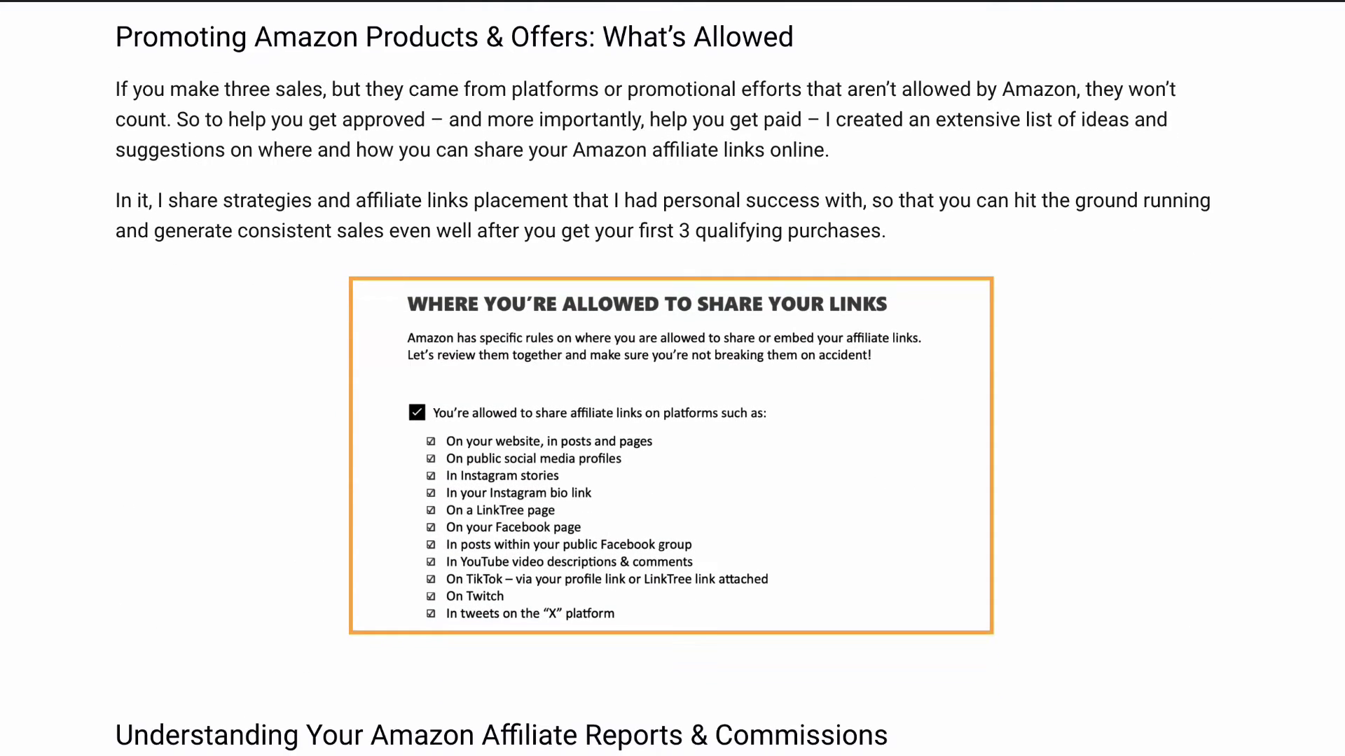
{"action": "scroll", "coordinate": [672, 378], "scroll_direction": "down", "scroll_amount": 10}
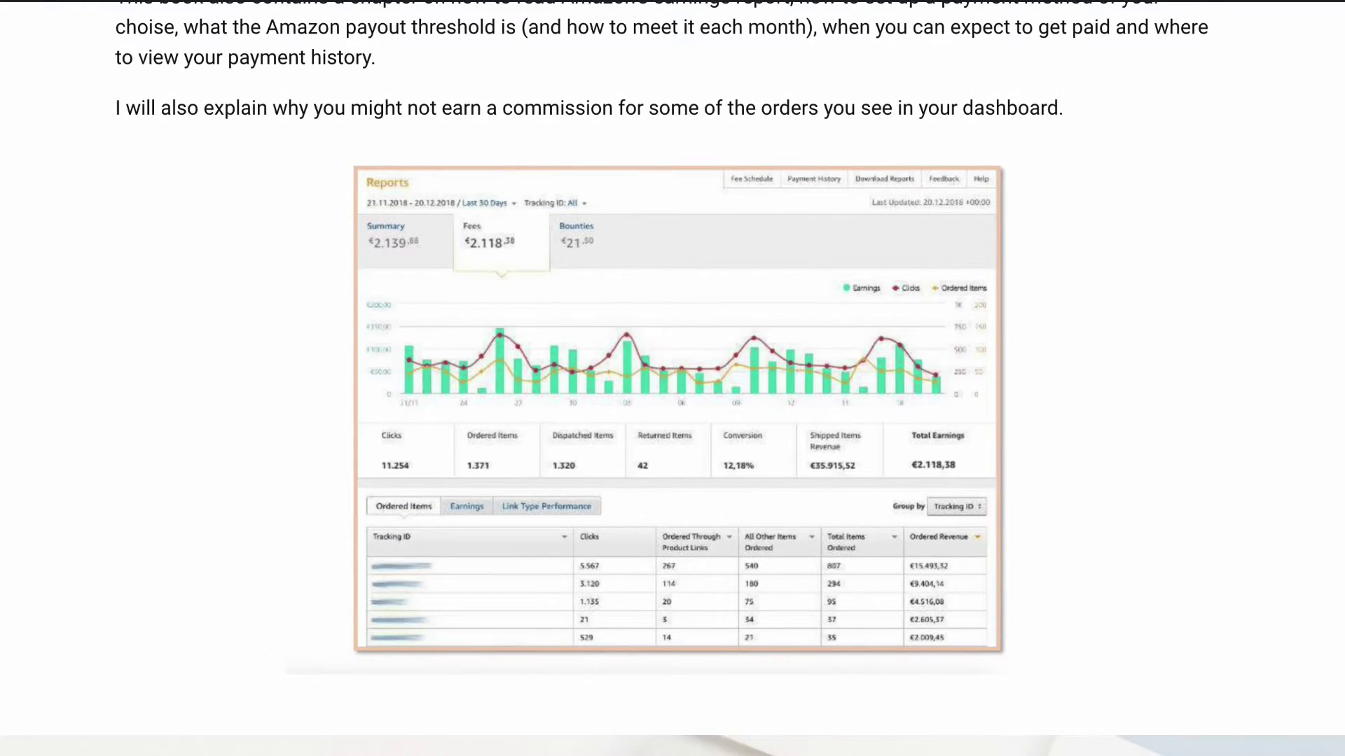
{"action": "scroll", "coordinate": [673, 378], "scroll_direction": "down", "scroll_amount": 1}
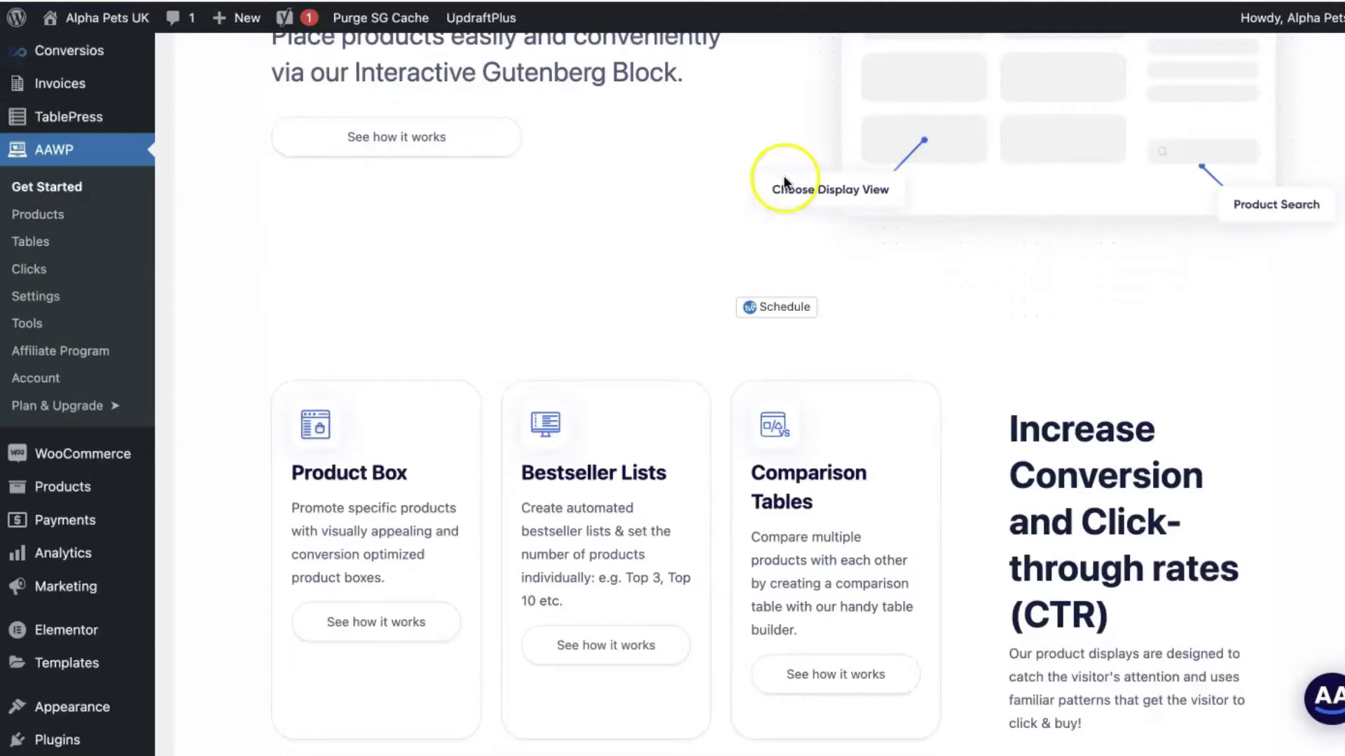
Step: Start creating a new AAWP comparison table from the tables list
{"action": "scroll", "coordinate": [783, 175], "scroll_direction": "up", "scroll_amount": 2}
{"action": "left_click", "coordinate": [30, 370]}
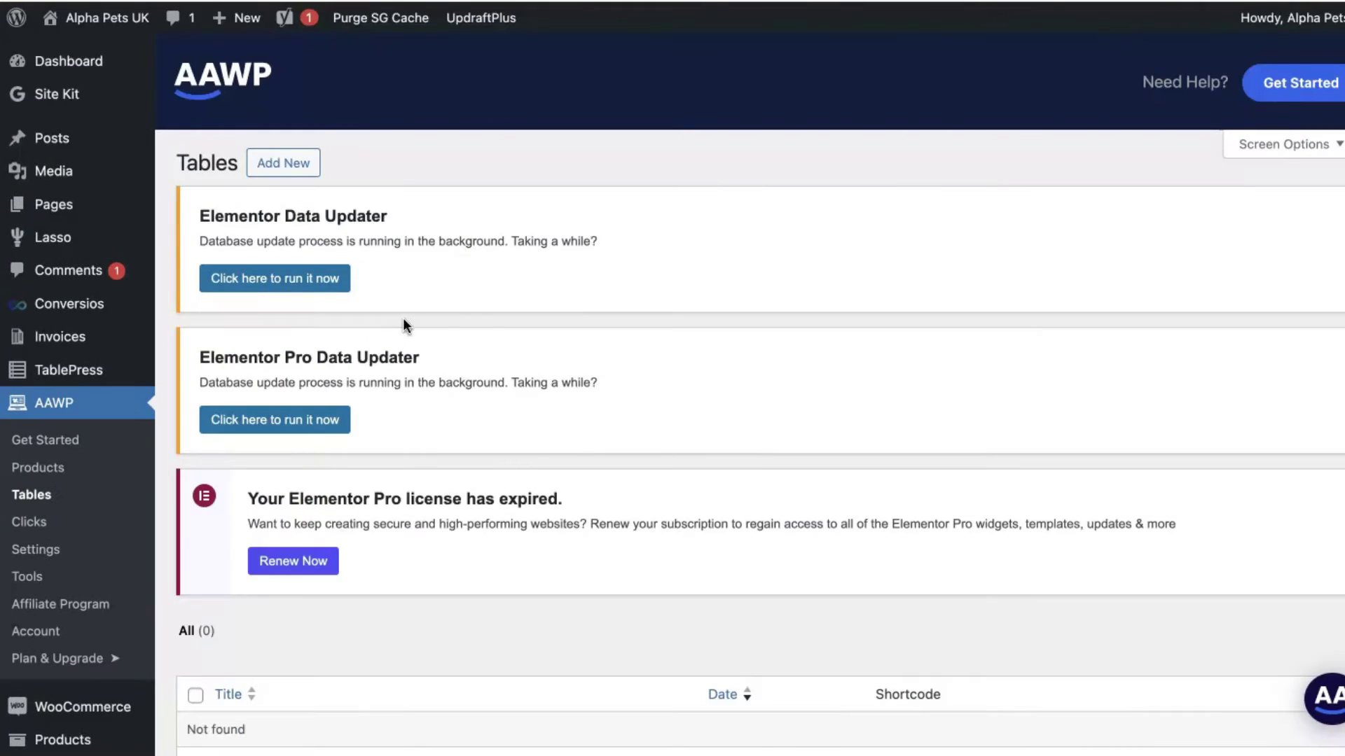
{"action": "left_click", "coordinate": [282, 163]}
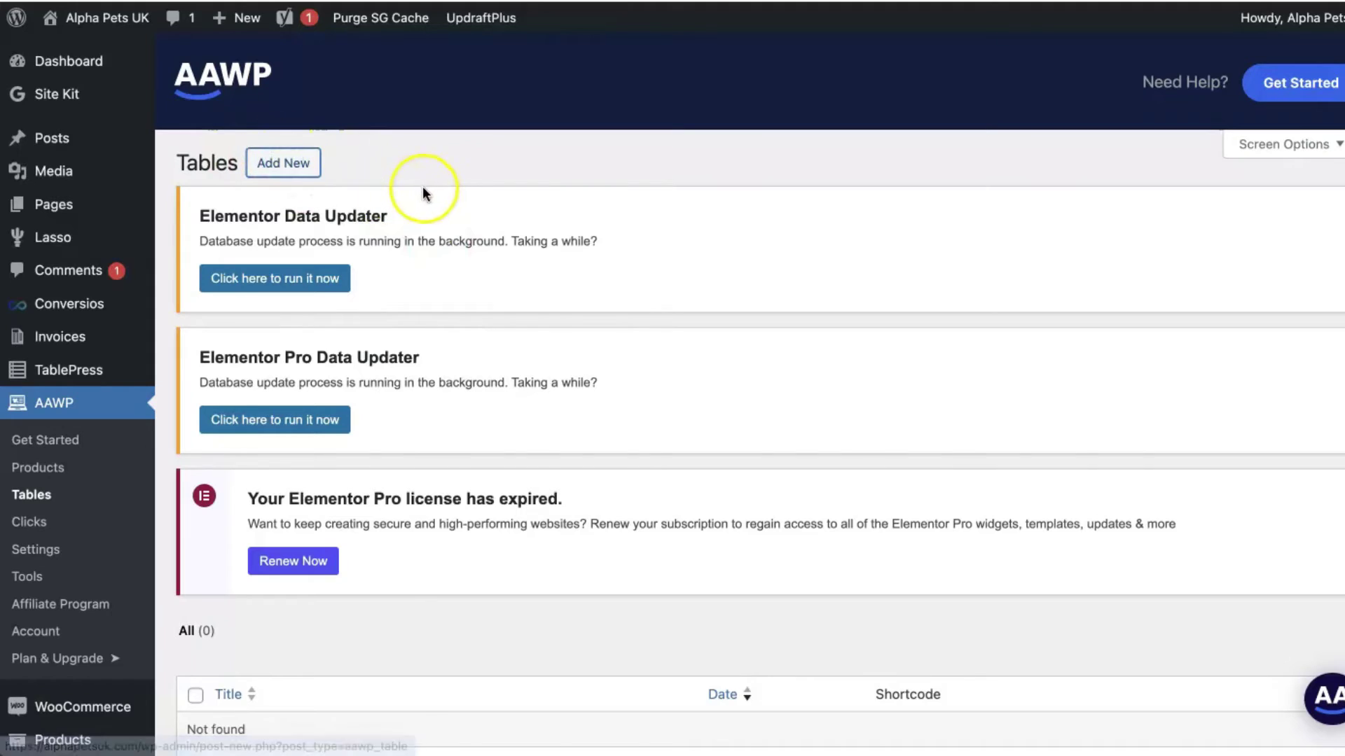
{"action": "scroll", "coordinate": [427, 187], "scroll_direction": "down", "scroll_amount": 8}
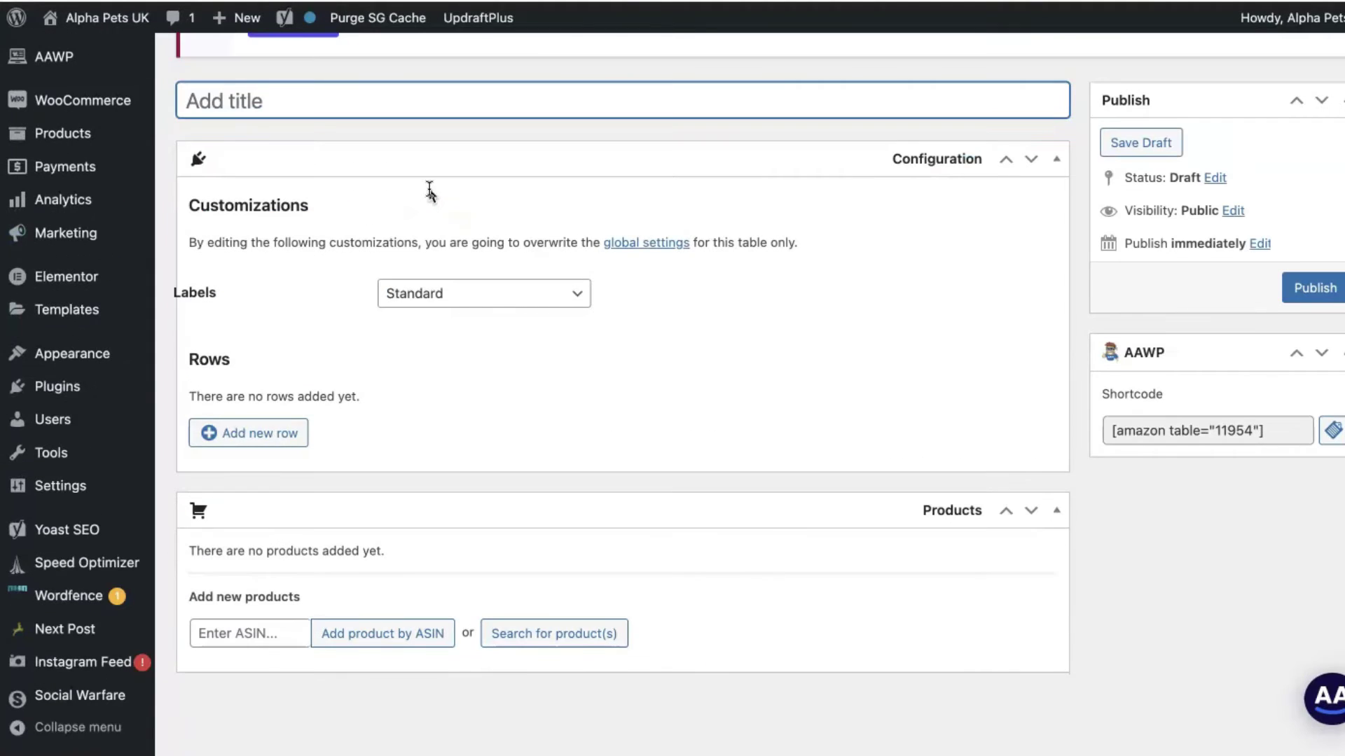
Step: Add a first row labelled 'Product' that shows the product Thumbnail
{"action": "left_click", "coordinate": [277, 434]}
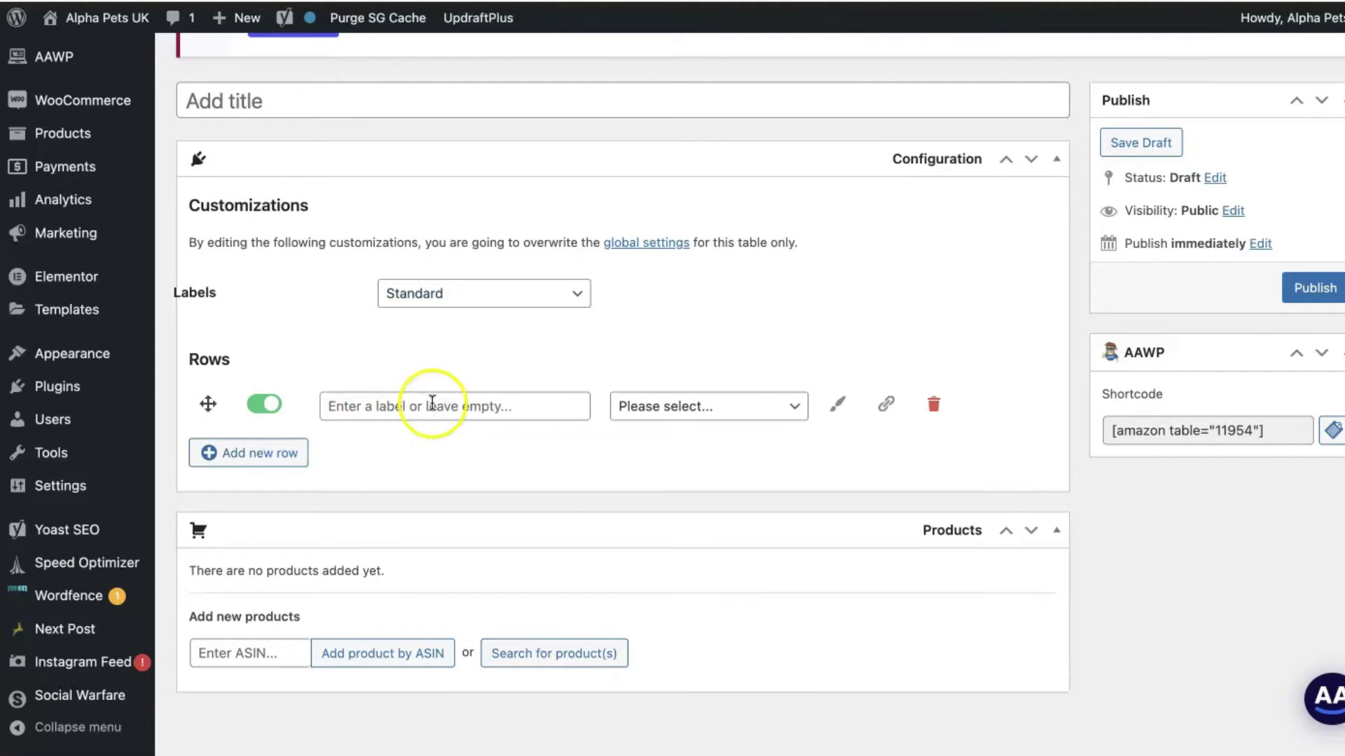
{"action": "left_click", "coordinate": [615, 405]}
{"action": "left_click", "coordinate": [686, 365]}
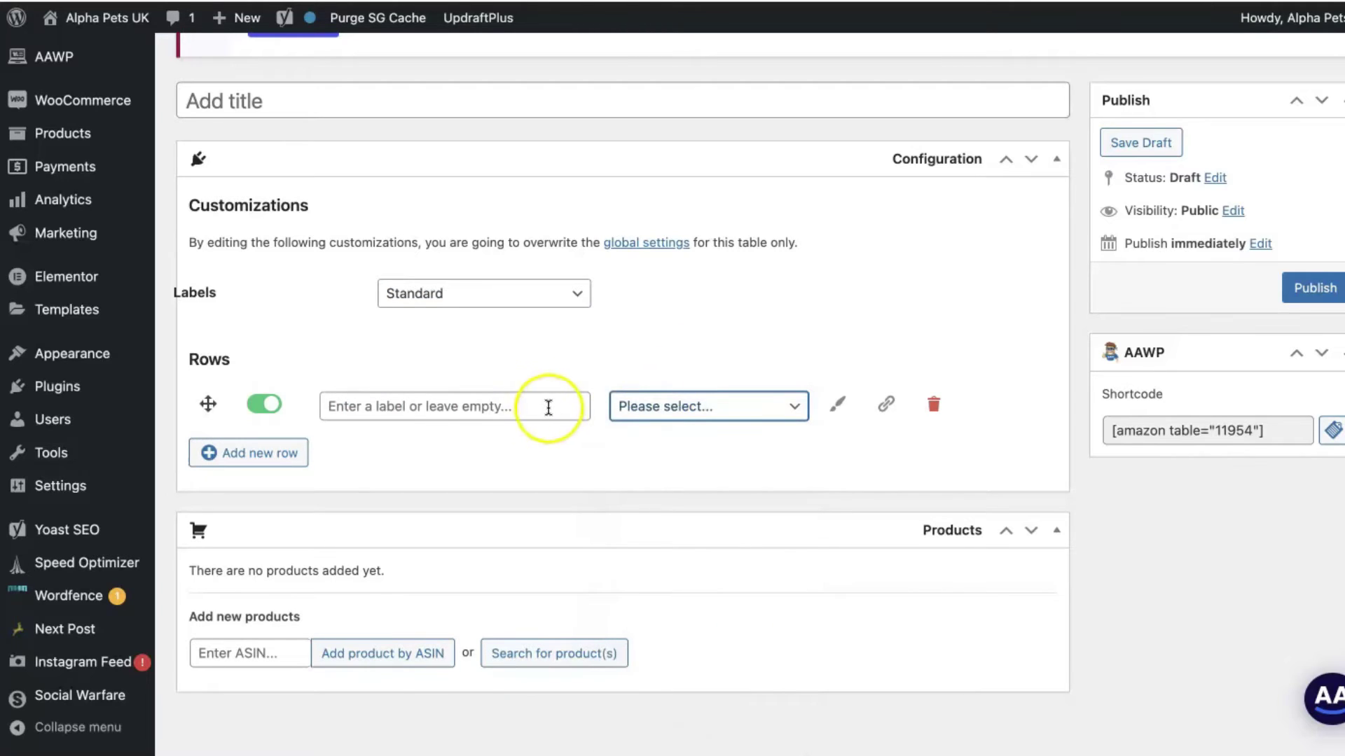
{"action": "left_click", "coordinate": [634, 407]}
{"action": "left_click", "coordinate": [724, 471]}
{"action": "left_click", "coordinate": [521, 397]}
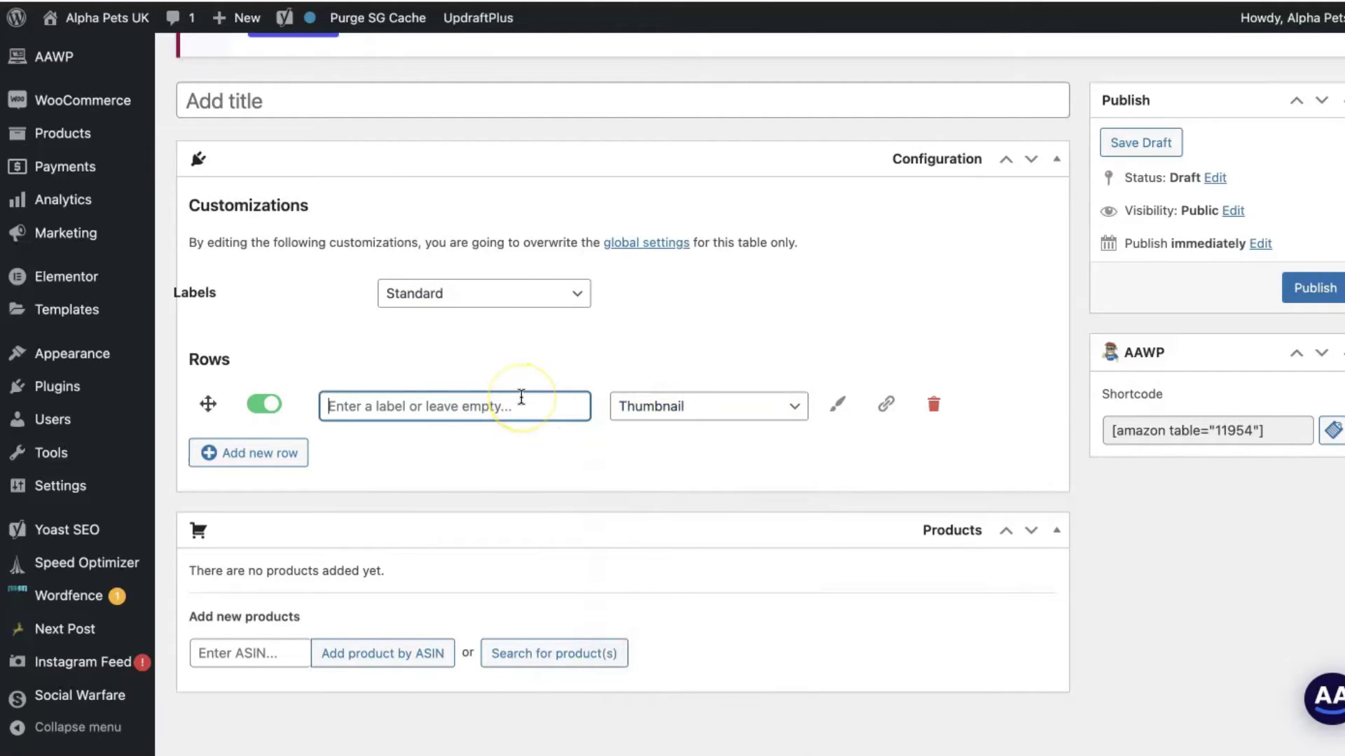
{"action": "type", "text": "pR"}
{"action": "key", "text": "Caps_Lock"}
{"action": "type", "text": "Product"}
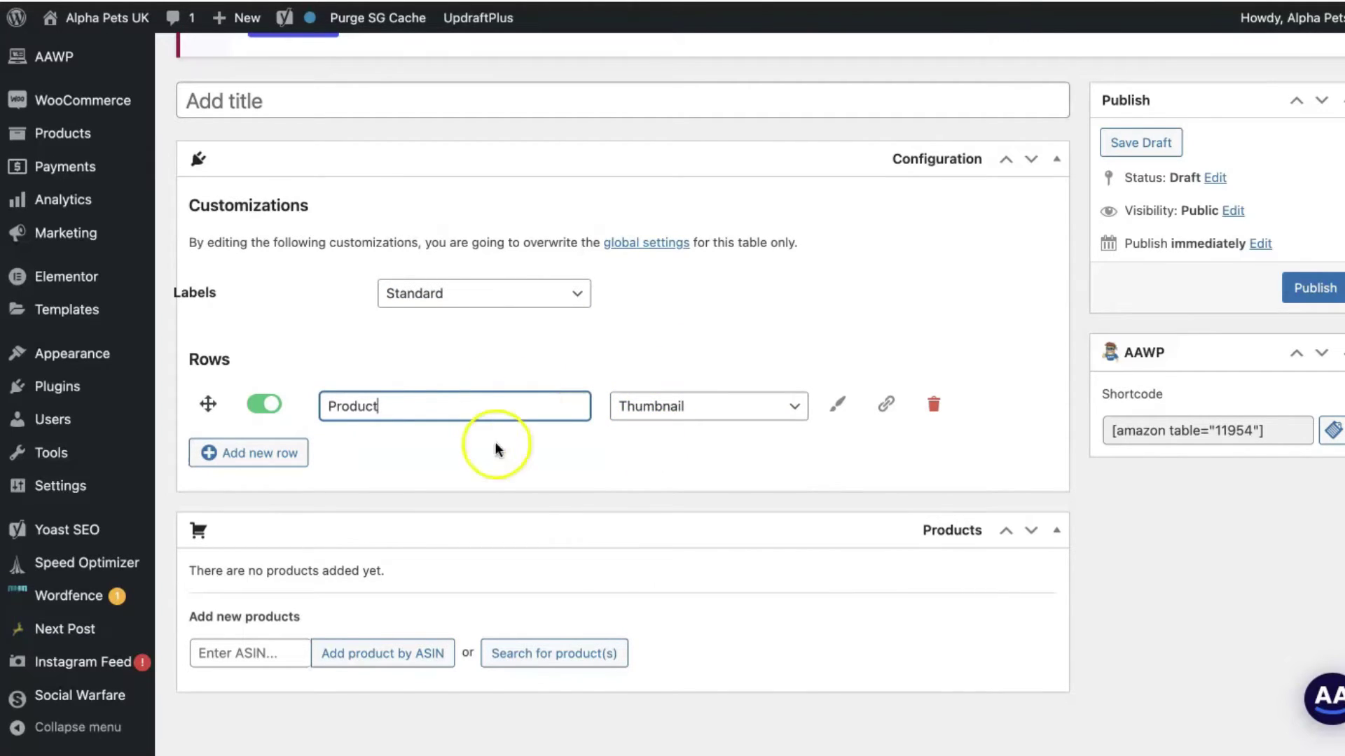
Step: Add a 'Price' row showing Price and a 'Rating' row showing Star Rating
{"action": "left_click", "coordinate": [291, 453]}
{"action": "left_click", "coordinate": [630, 459]}
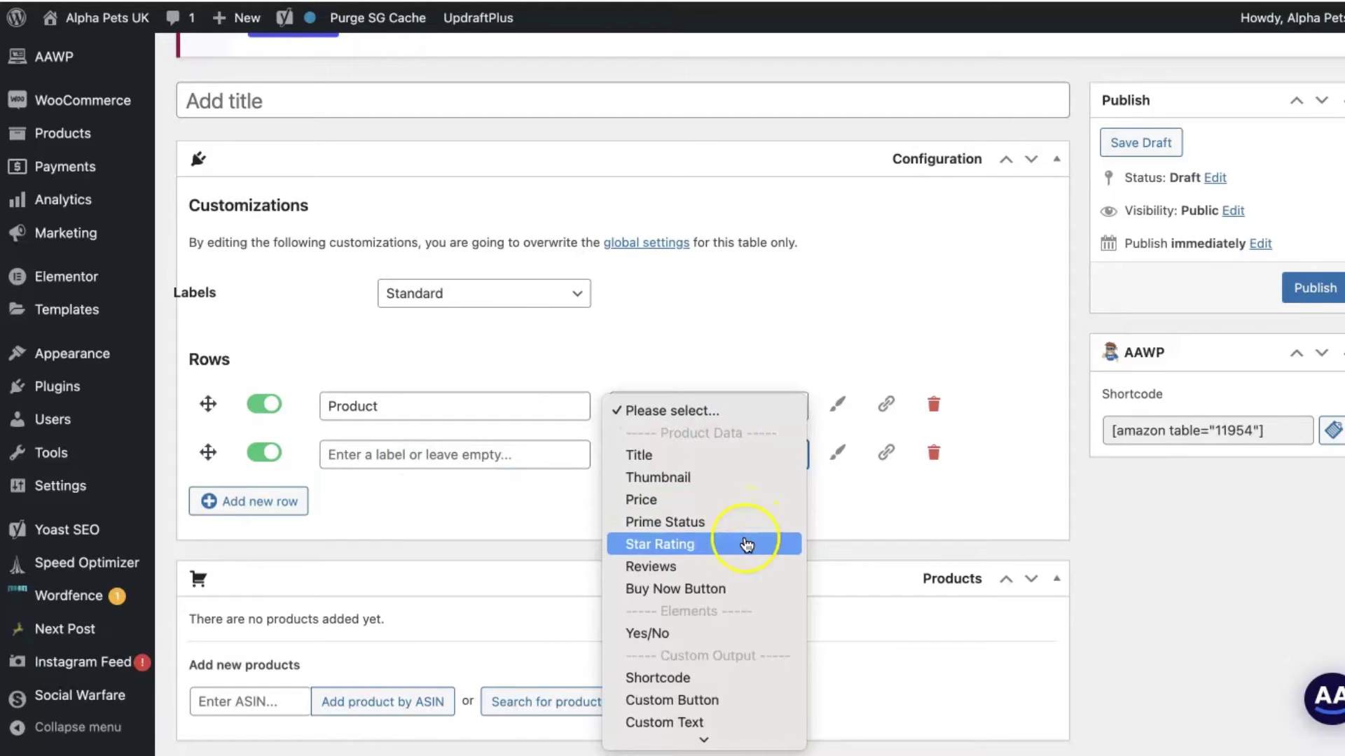
{"action": "left_click", "coordinate": [745, 478]}
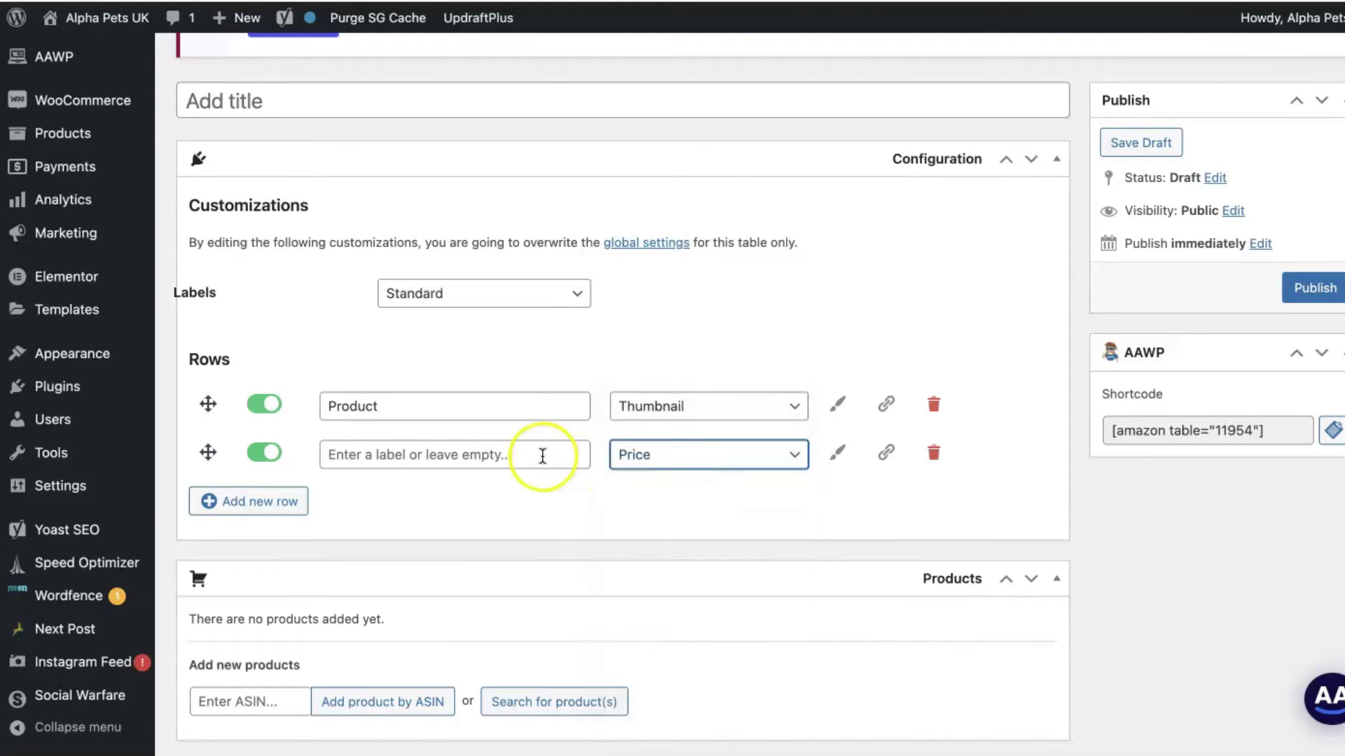
{"action": "left_click", "coordinate": [540, 455]}
{"action": "type", "text": "Price"}
{"action": "left_click", "coordinate": [298, 510]}
{"action": "left_click", "coordinate": [729, 510]}
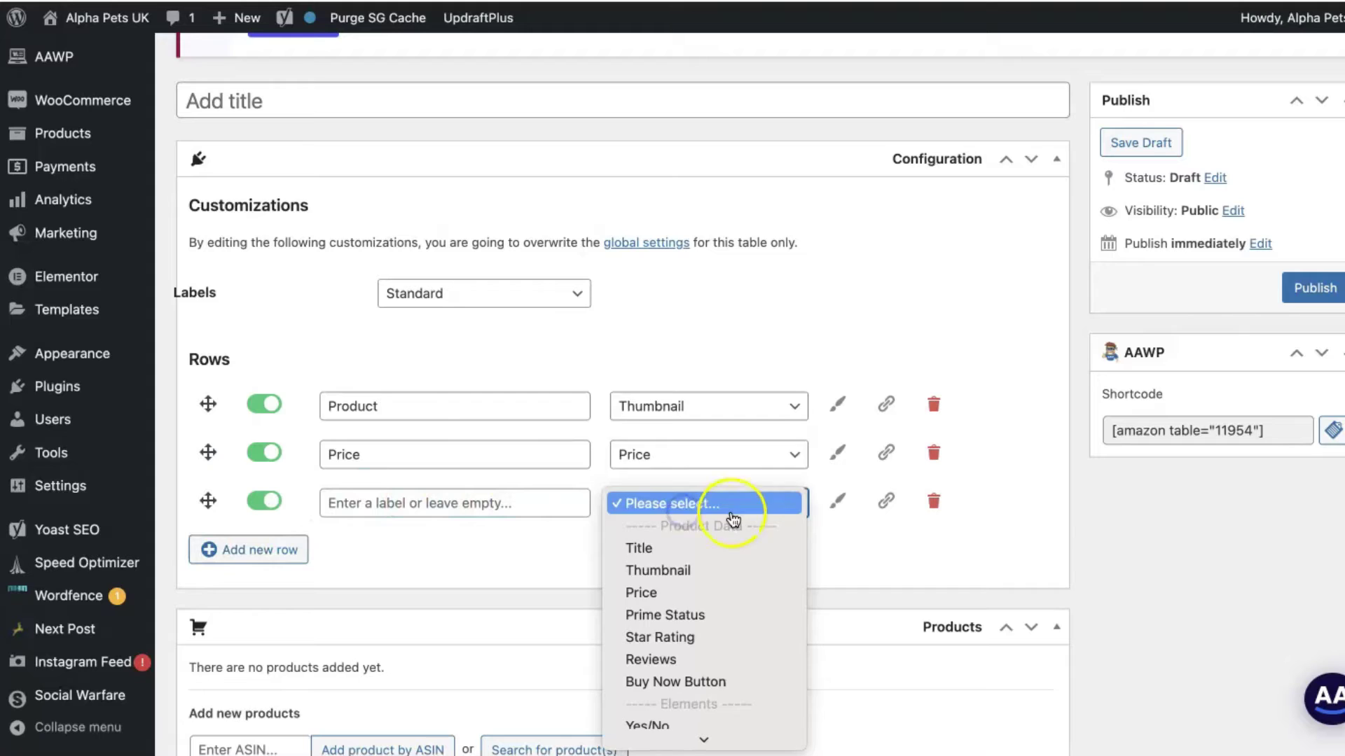
{"action": "left_click", "coordinate": [707, 592]}
{"action": "left_click", "coordinate": [567, 509]}
{"action": "type", "text": "Rating"}
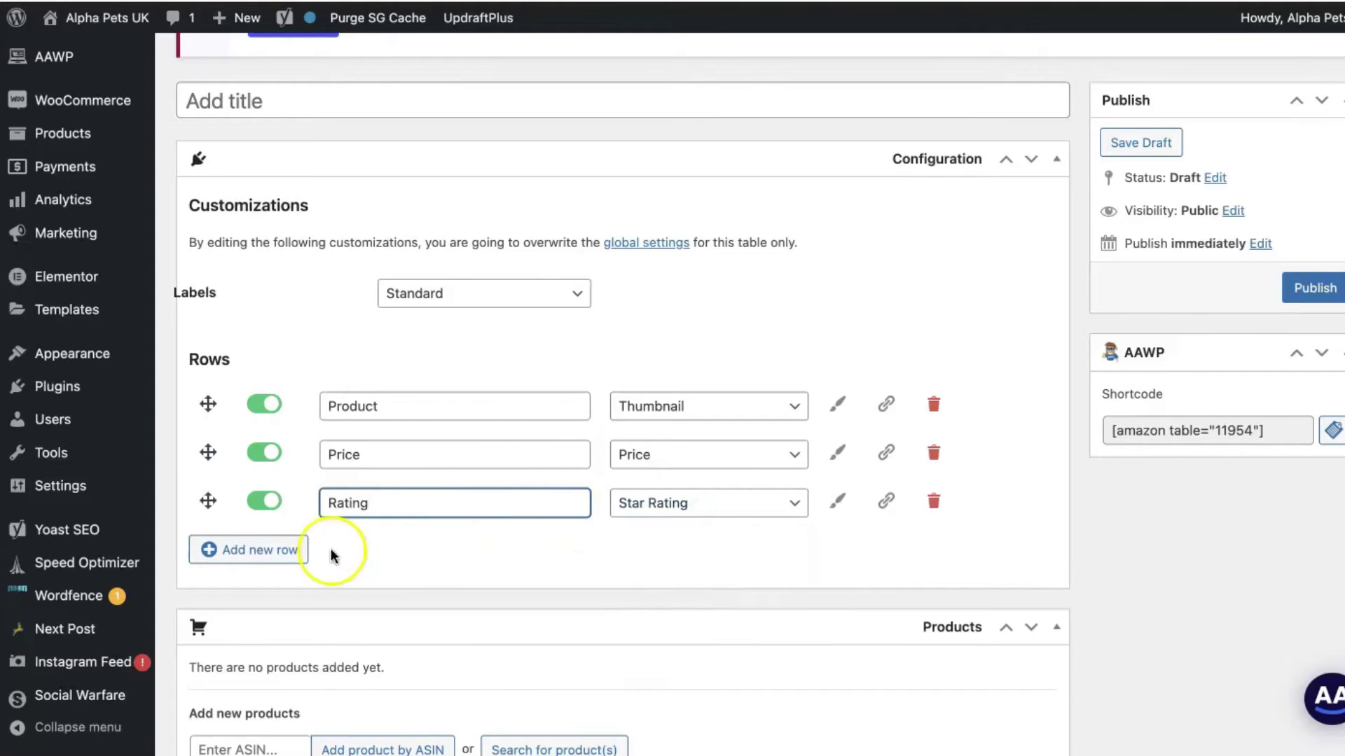
Step: Add an 'About' Custom Text row and a Buy Now Button purchase-link row
{"action": "left_click", "coordinate": [304, 550]}
{"action": "scroll", "coordinate": [560, 490], "scroll_direction": "down", "scroll_amount": 3}
{"action": "left_click", "coordinate": [721, 396]}
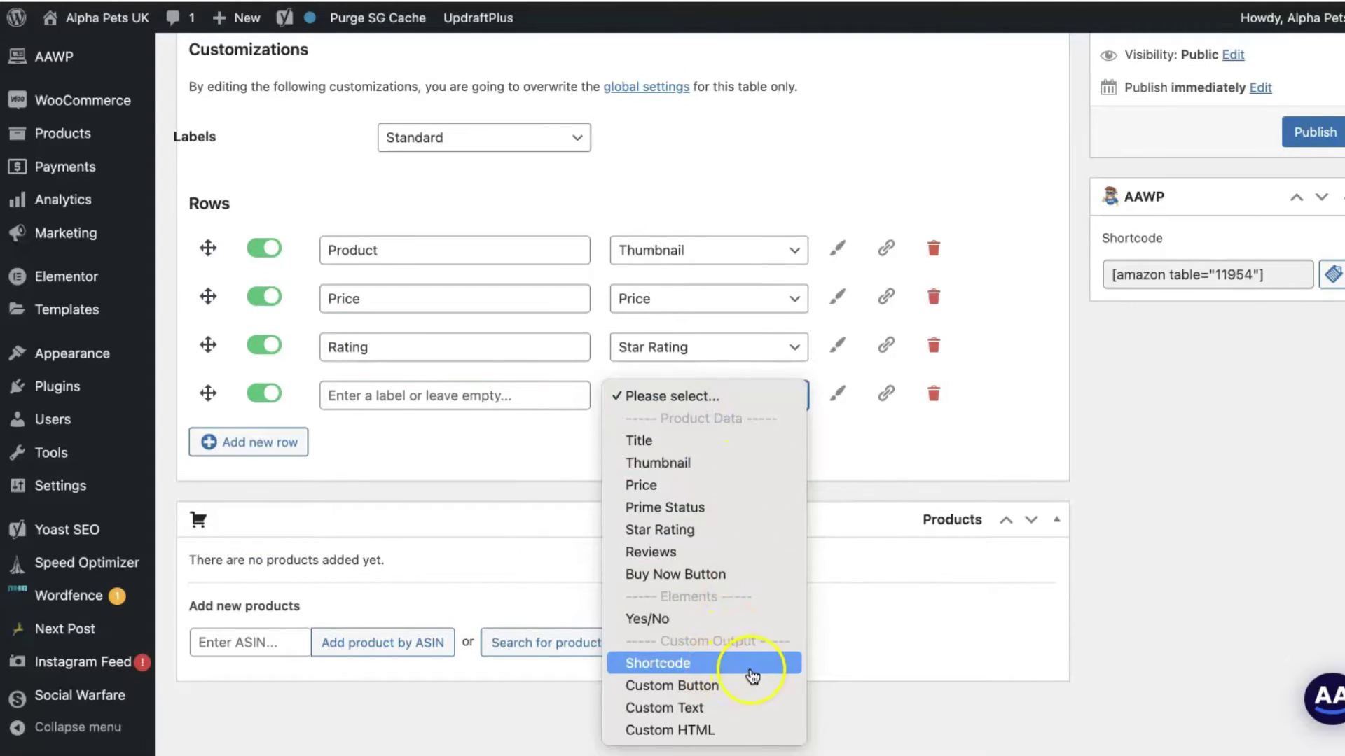
{"action": "left_click", "coordinate": [734, 708]}
{"action": "left_click", "coordinate": [518, 396]}
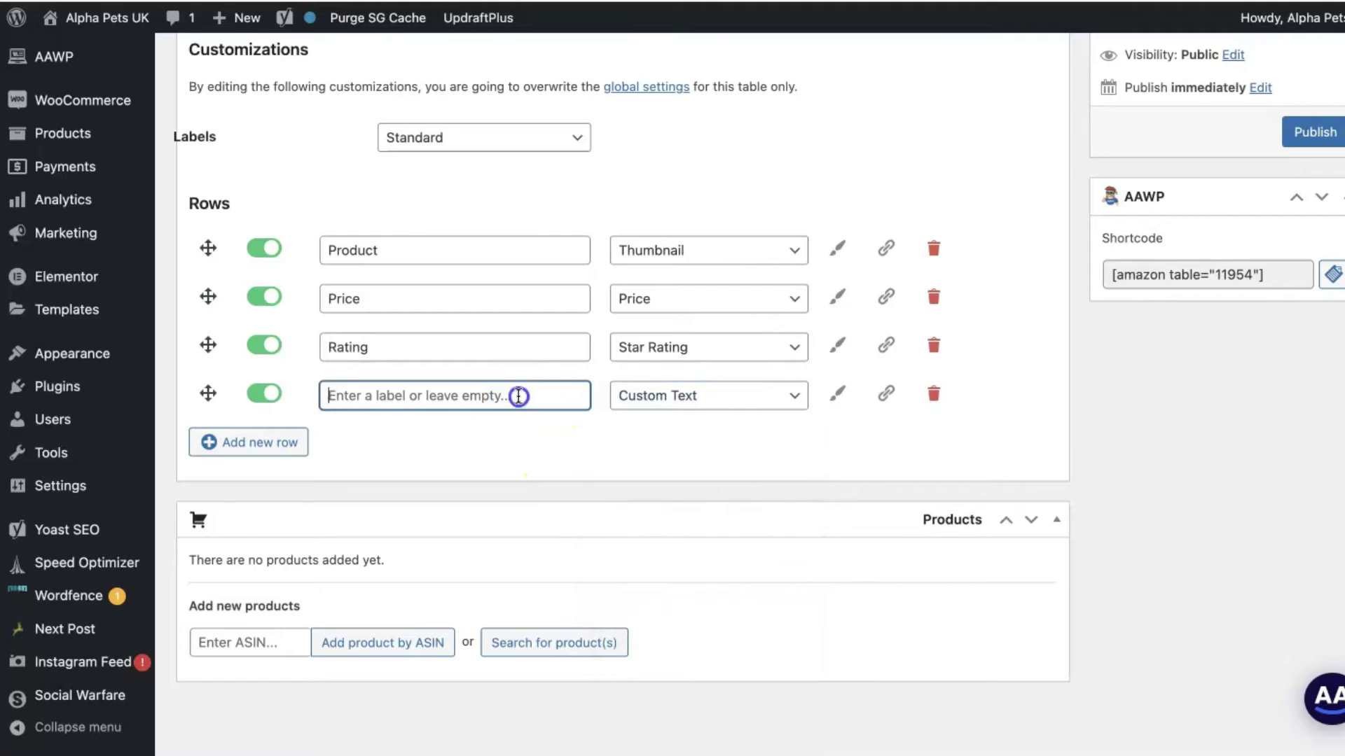
{"action": "type", "text": "About"}
{"action": "left_click", "coordinate": [288, 442]}
{"action": "left_click", "coordinate": [648, 444]}
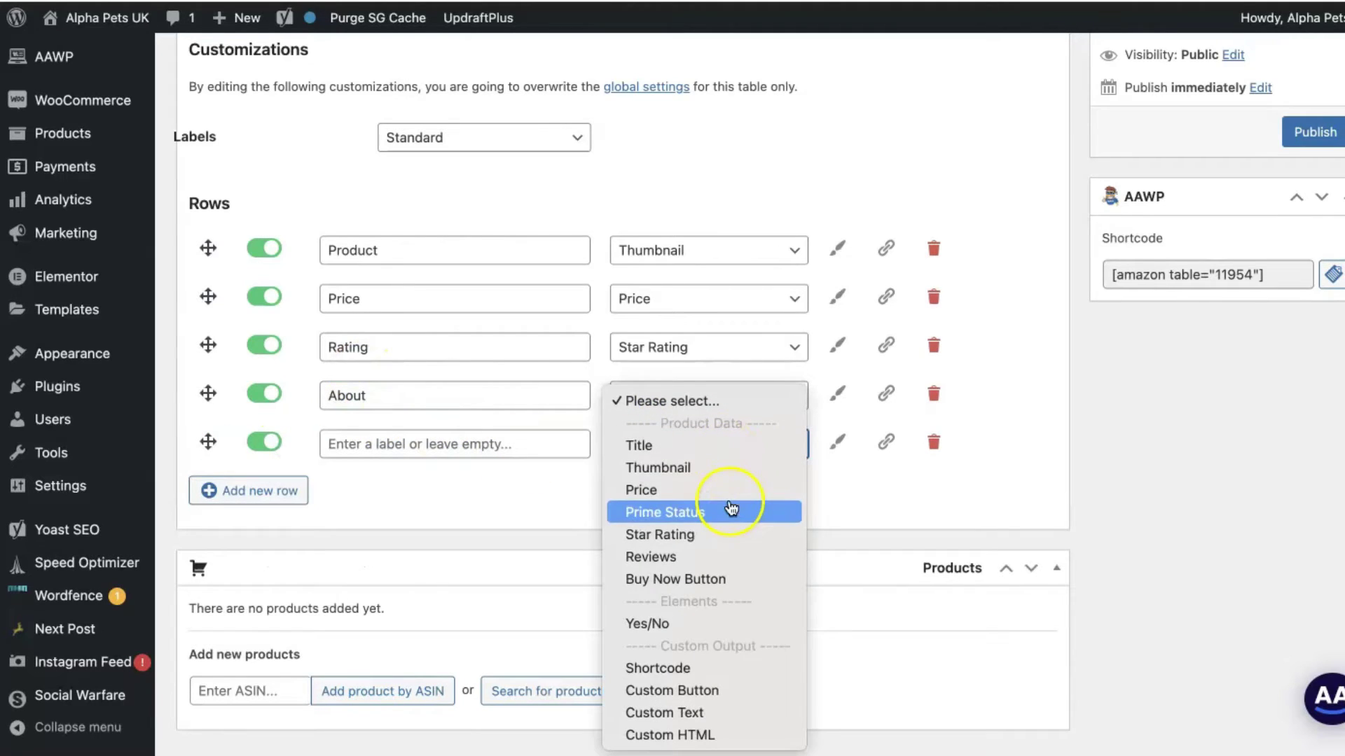
{"action": "left_click", "coordinate": [690, 580]}
{"action": "left_click", "coordinate": [549, 448]}
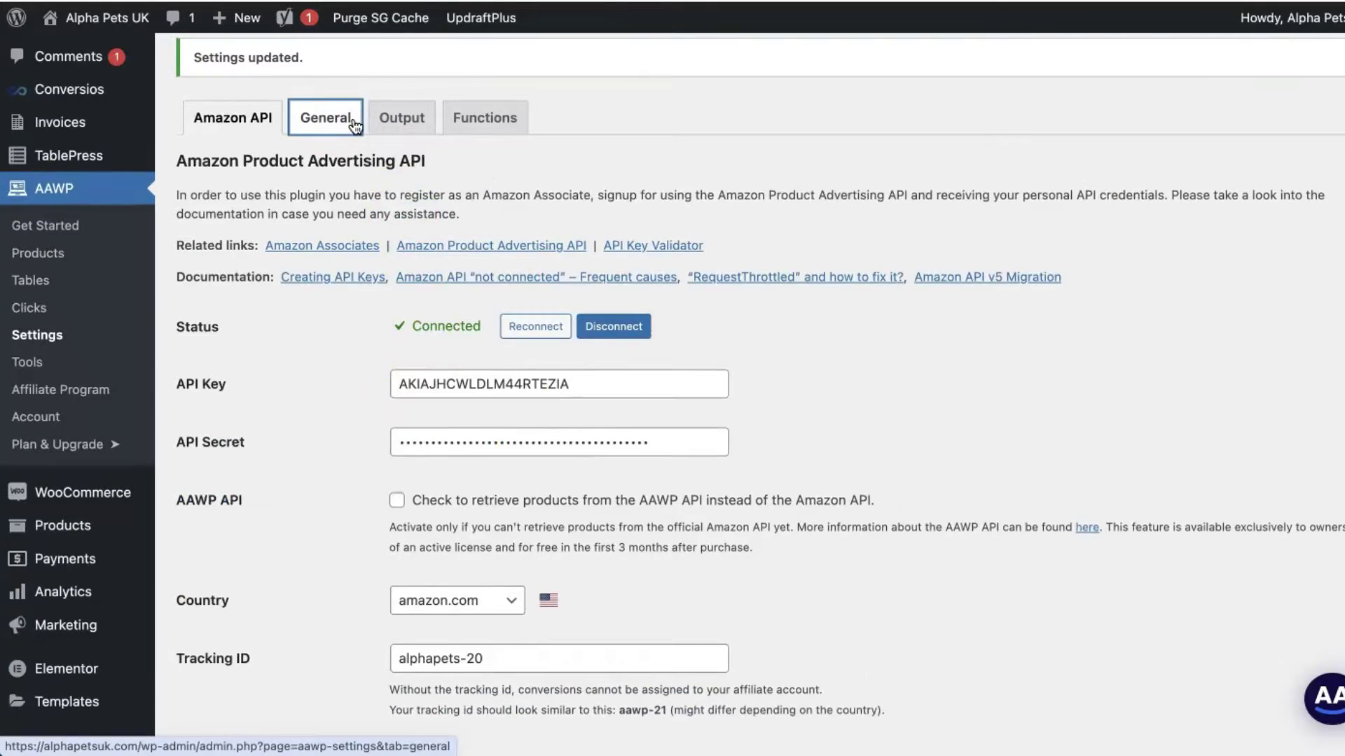
{"action": "left_click", "coordinate": [324, 114]}
Step: Make star ratings Medium, linked to product details, and show the total review count
{"action": "scroll", "coordinate": [559, 271], "scroll_direction": "down", "scroll_amount": 5}
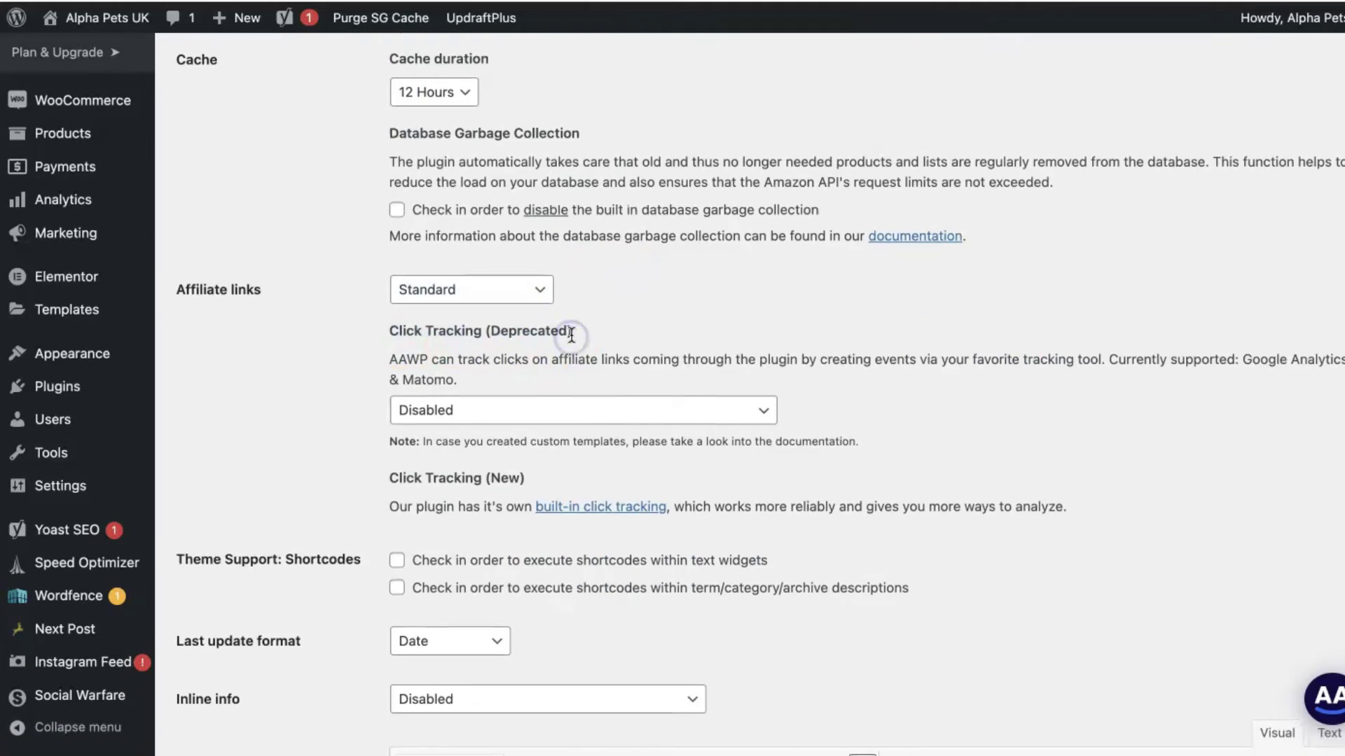
{"action": "scroll", "coordinate": [571, 335], "scroll_direction": "down", "scroll_amount": 15}
{"action": "left_click", "coordinate": [463, 337]}
{"action": "left_click", "coordinate": [463, 378]}
{"action": "scroll", "coordinate": [506, 266], "scroll_direction": "down", "scroll_amount": 3}
{"action": "left_click", "coordinate": [481, 242]}
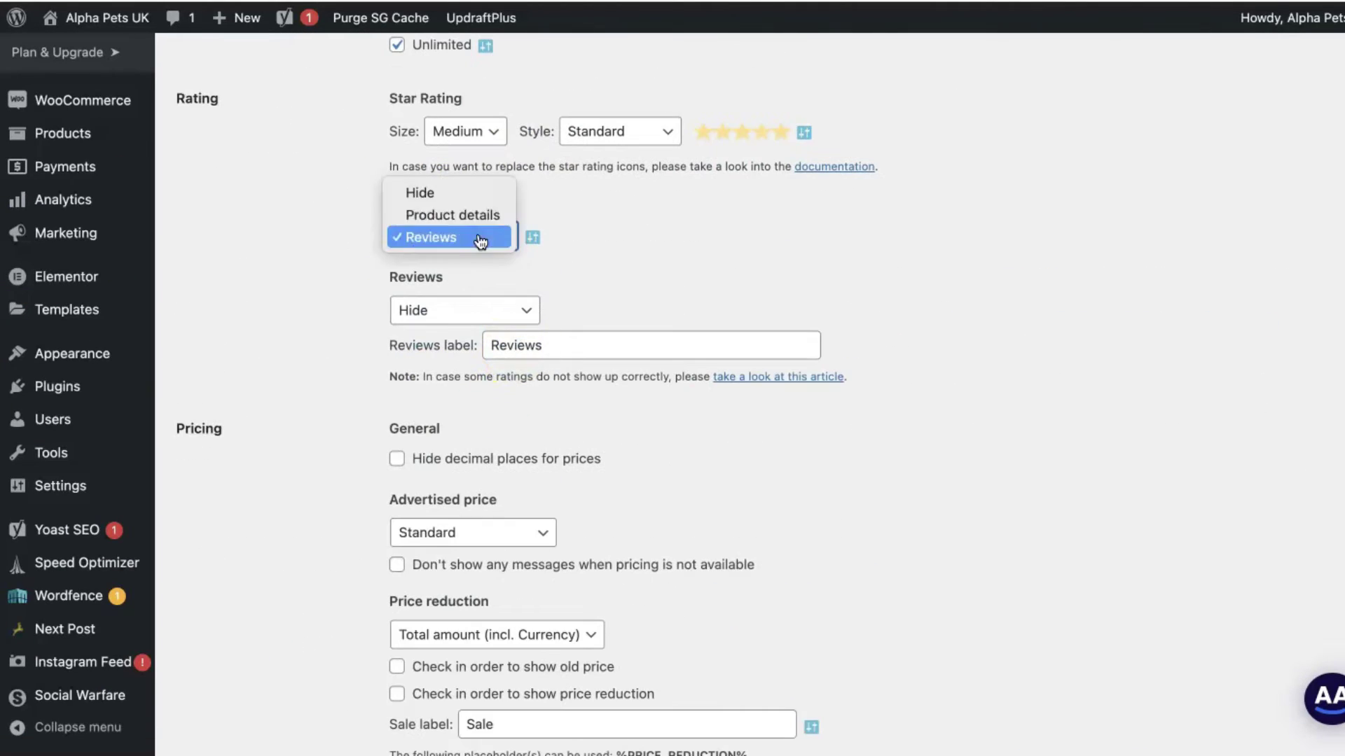
{"action": "left_click", "coordinate": [452, 215]}
{"action": "left_click", "coordinate": [464, 311]}
{"action": "left_click", "coordinate": [491, 333]}
Step: Set the buy button style to Yellow after trying Red and Green
{"action": "scroll", "coordinate": [544, 333], "scroll_direction": "down", "scroll_amount": 12}
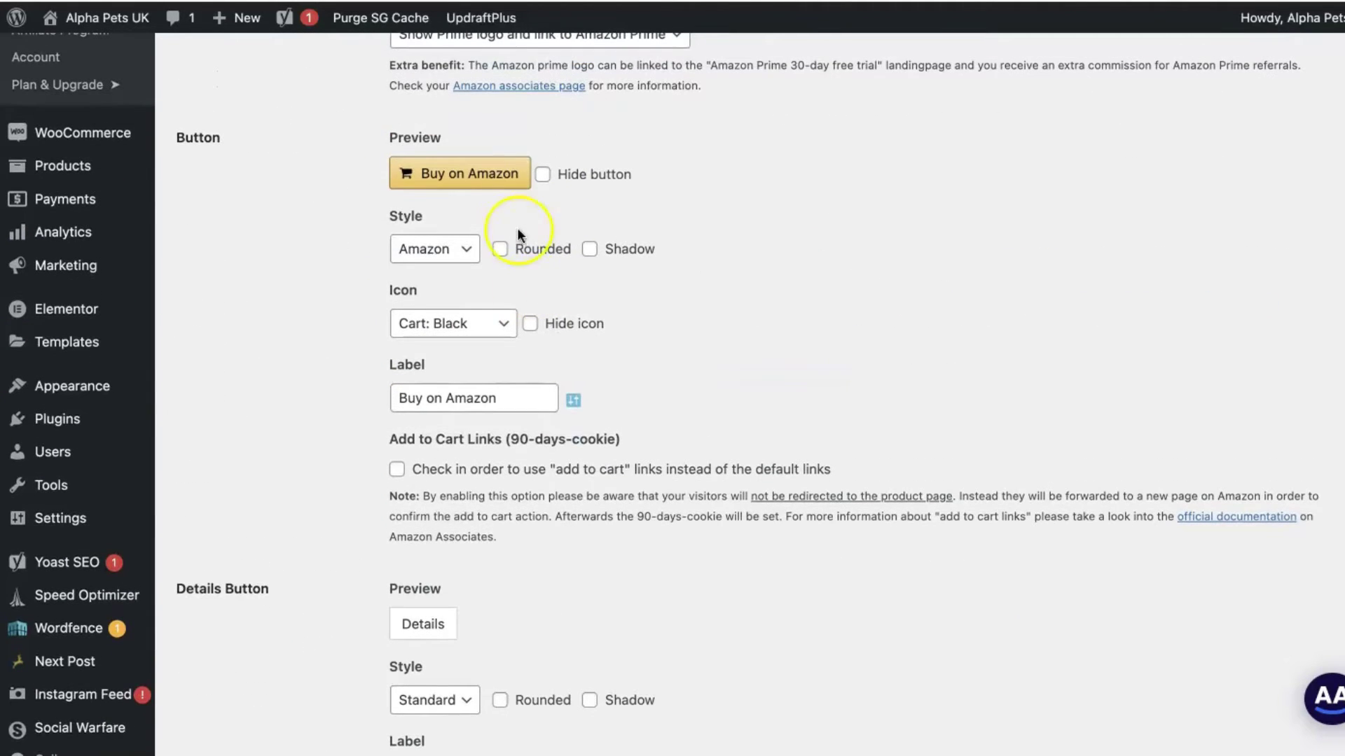
{"action": "left_click", "coordinate": [447, 251]}
{"action": "left_click", "coordinate": [453, 253]}
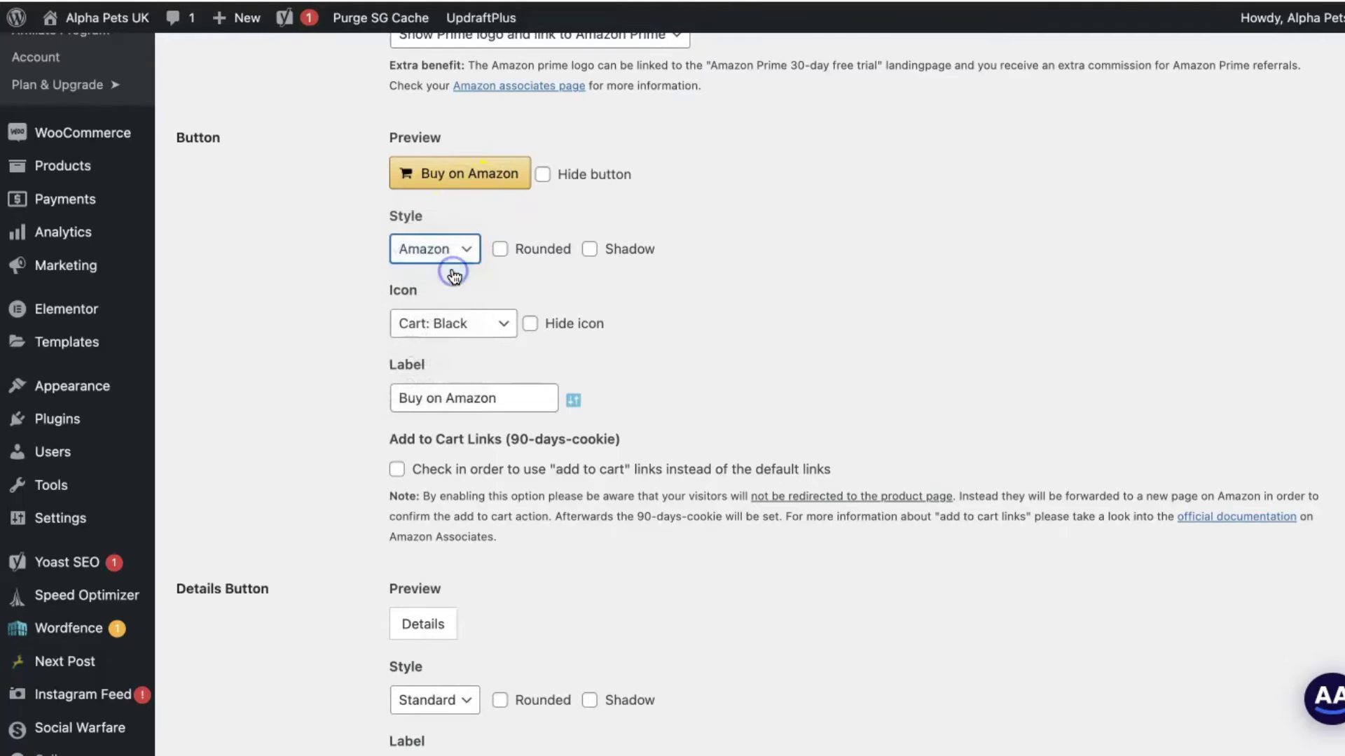
{"action": "left_click", "coordinate": [451, 254]}
{"action": "left_click", "coordinate": [434, 294]}
{"action": "left_click", "coordinate": [452, 252]}
{"action": "left_click", "coordinate": [450, 273]}
{"action": "scroll", "coordinate": [480, 276], "scroll_direction": "up", "scroll_amount": 1}
{"action": "left_click", "coordinate": [449, 256]}
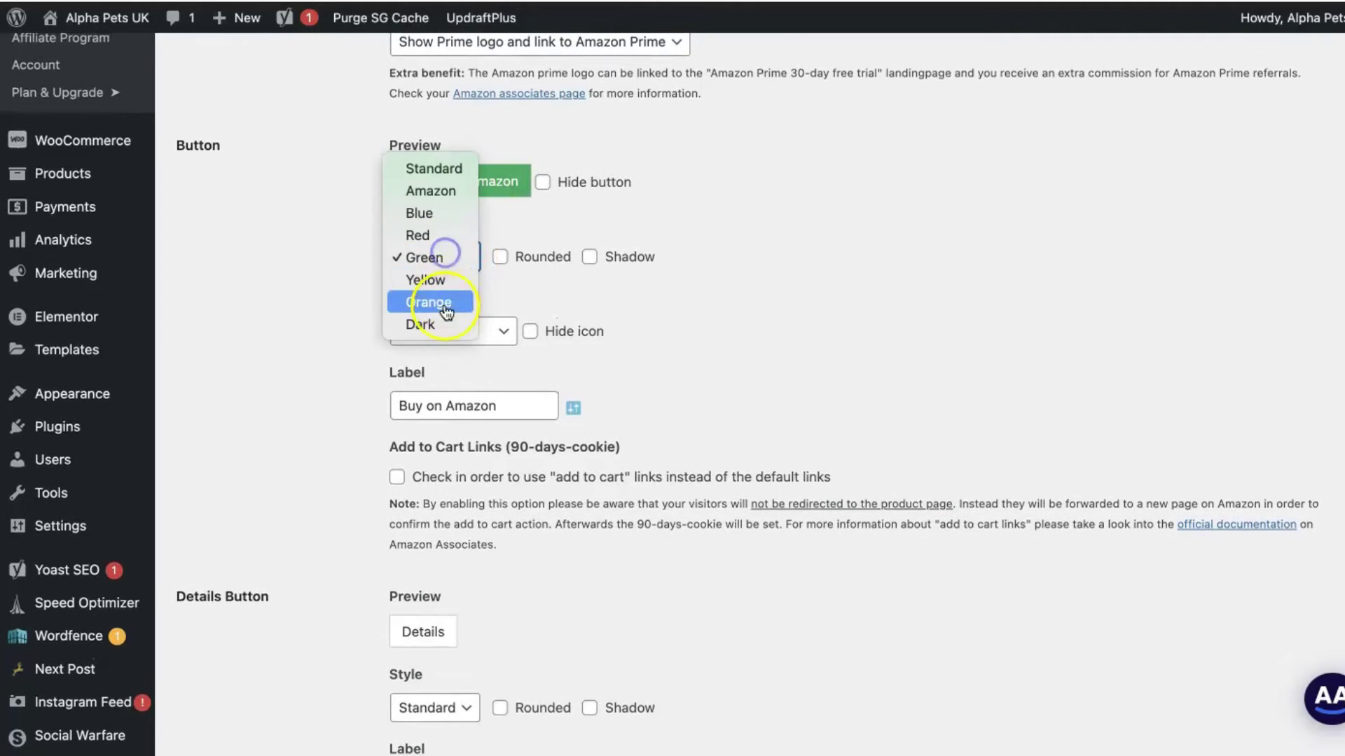
{"action": "left_click", "coordinate": [425, 280]}
{"action": "left_click", "coordinate": [449, 257]}
{"action": "left_click", "coordinate": [361, 256]}
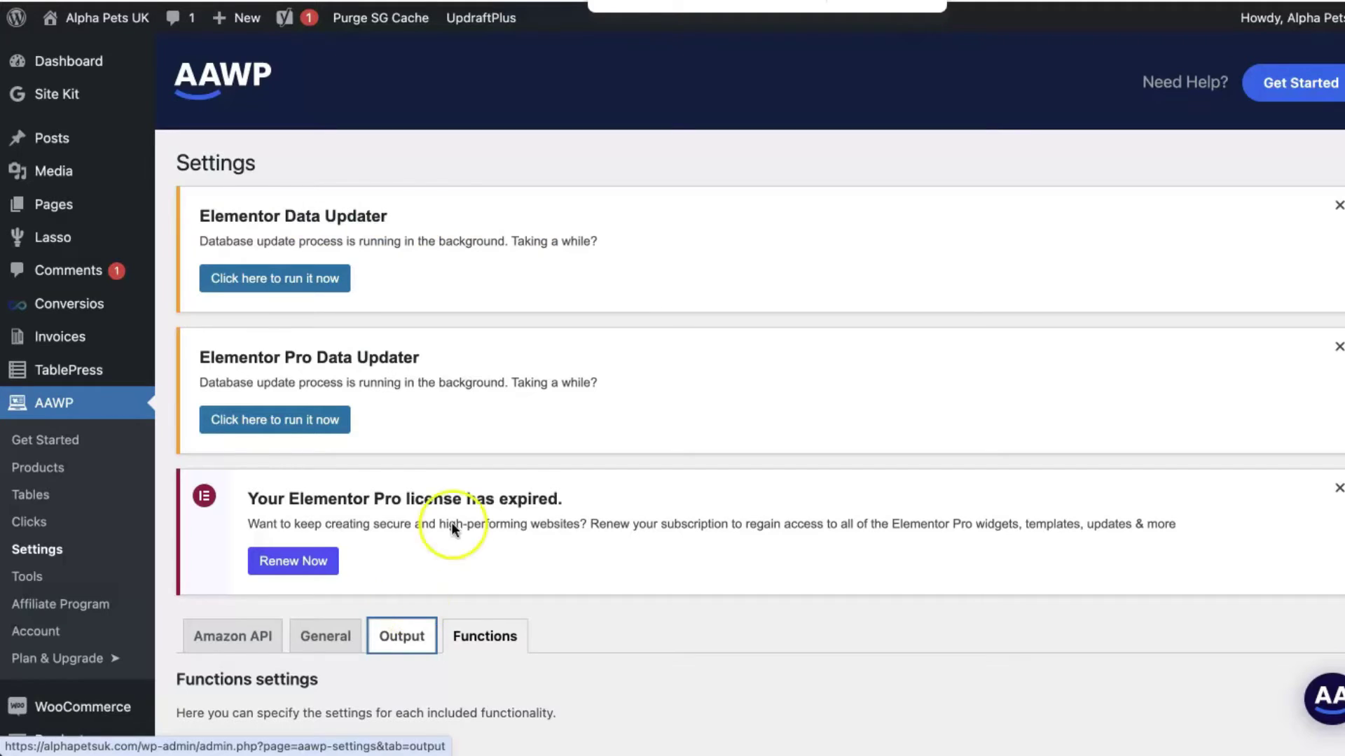
Step: Limit product titles to 60 characters instead of unlimited and save the output settings
{"action": "scroll", "coordinate": [455, 505], "scroll_direction": "down", "scroll_amount": 9}
{"action": "scroll", "coordinate": [501, 378], "scroll_direction": "up", "scroll_amount": 1}
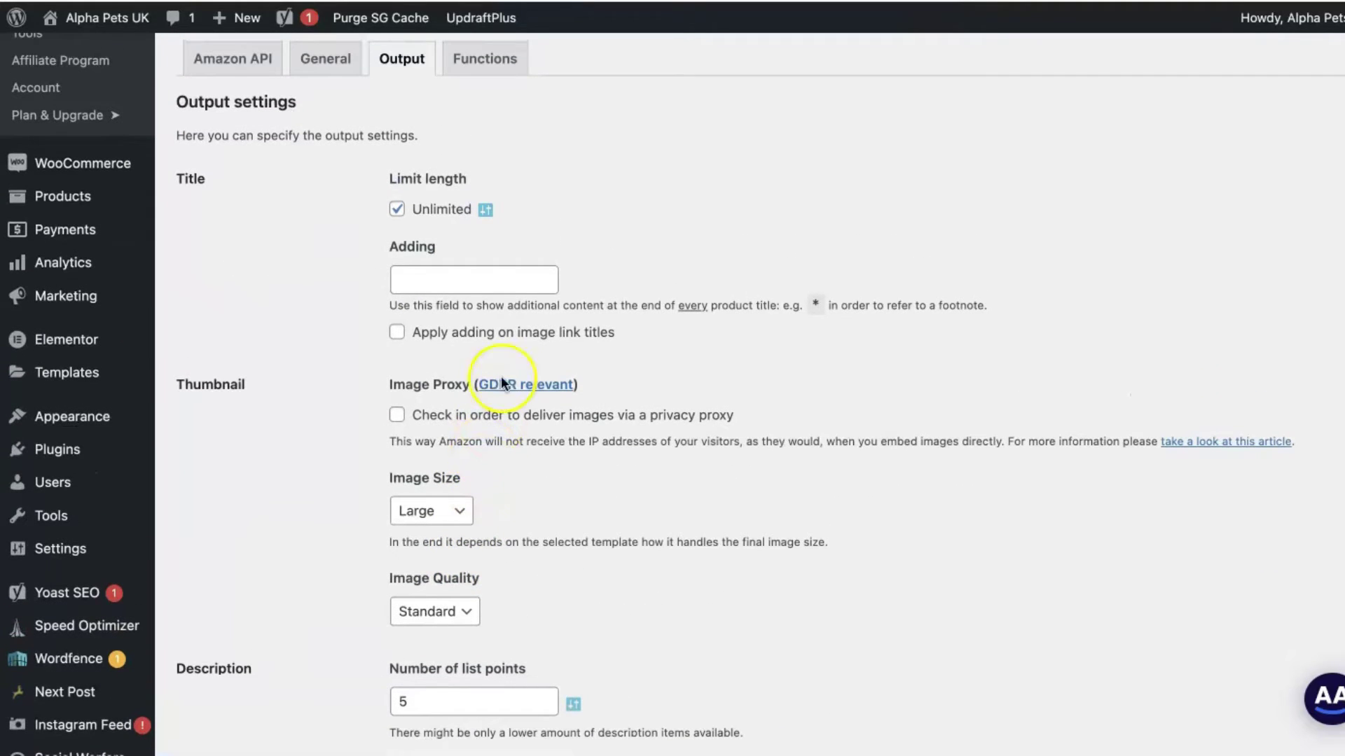
{"action": "left_click", "coordinate": [397, 210]}
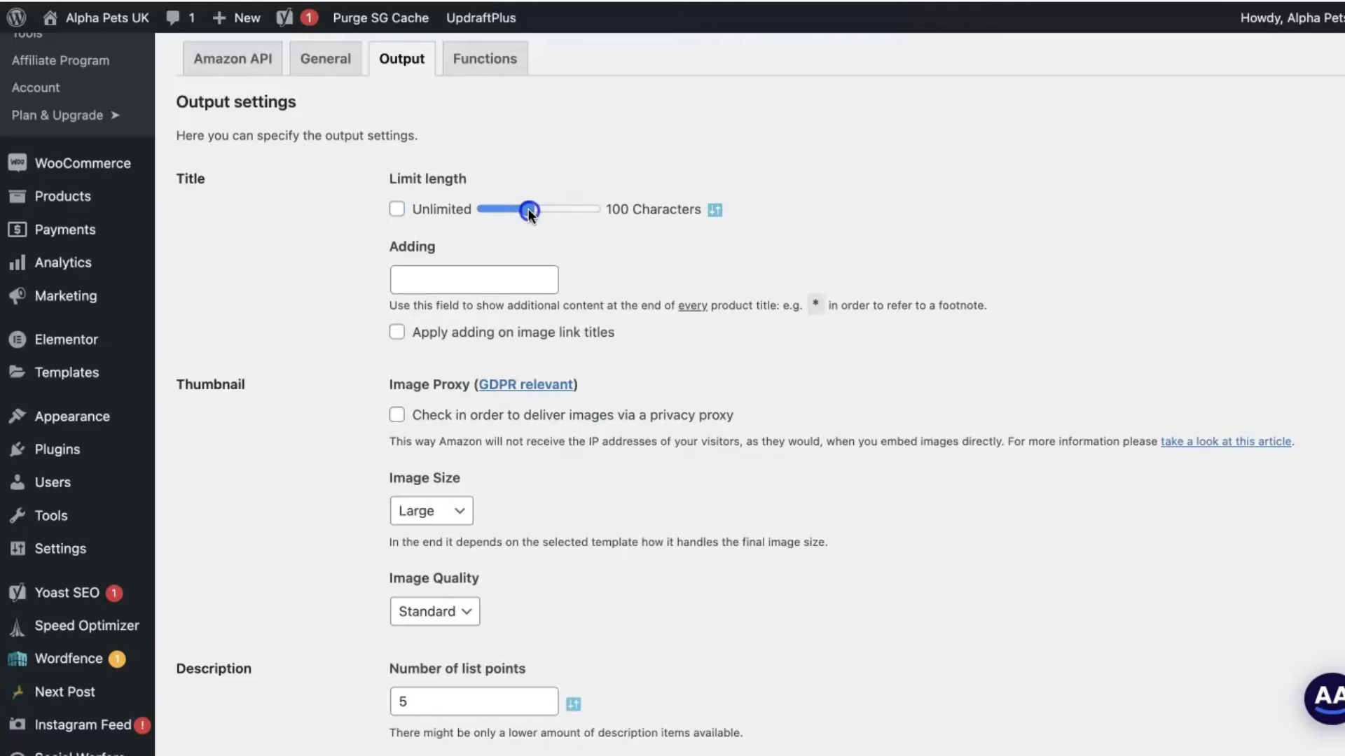
{"action": "left_click_drag", "start_coordinate": [519, 208], "coordinate": [510, 208]}
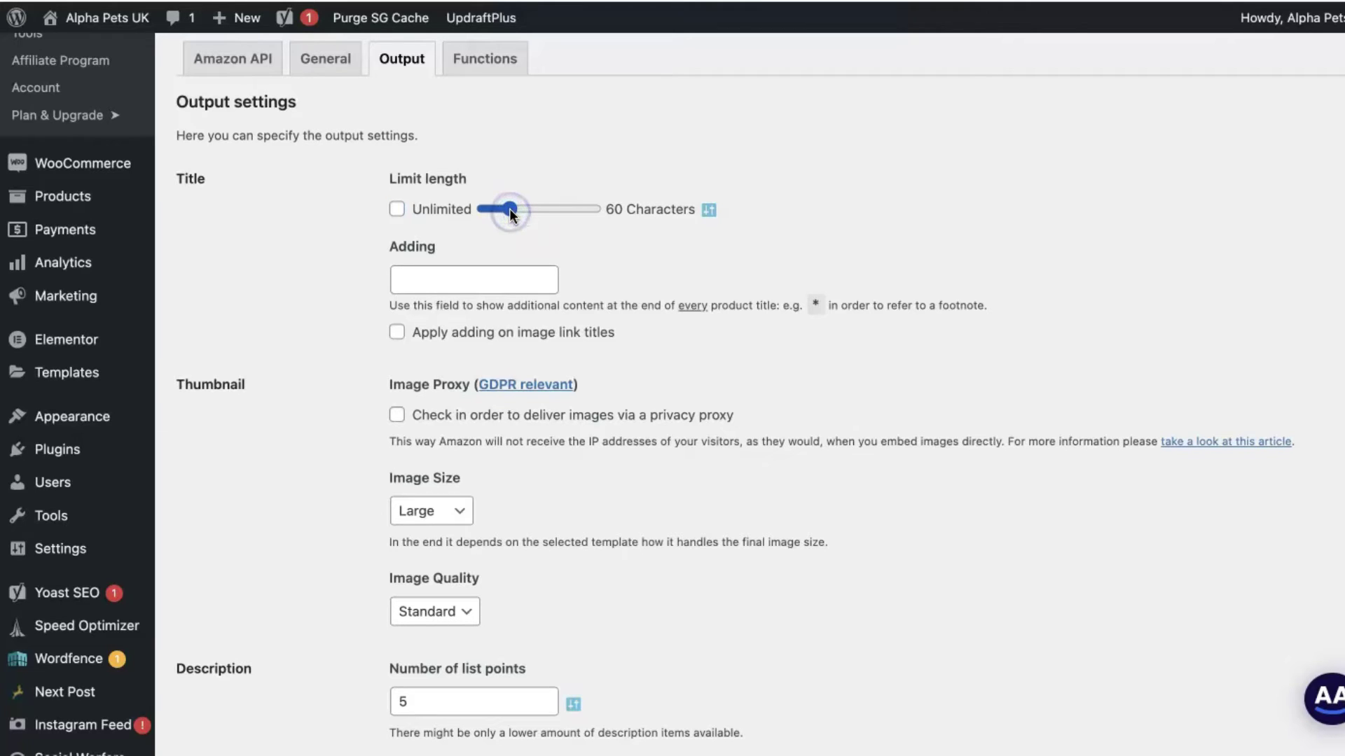
{"action": "scroll", "coordinate": [602, 269], "scroll_direction": "down", "scroll_amount": 20}
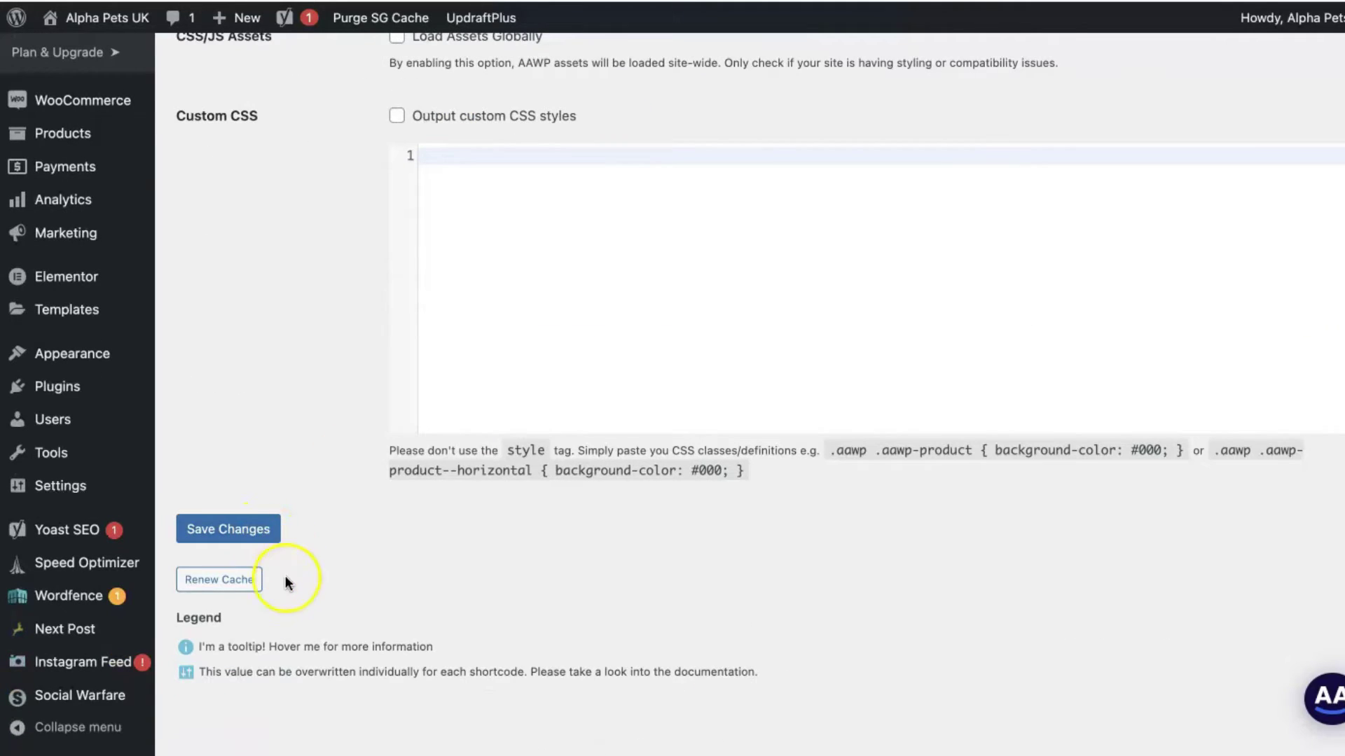
{"action": "left_click", "coordinate": [279, 531]}
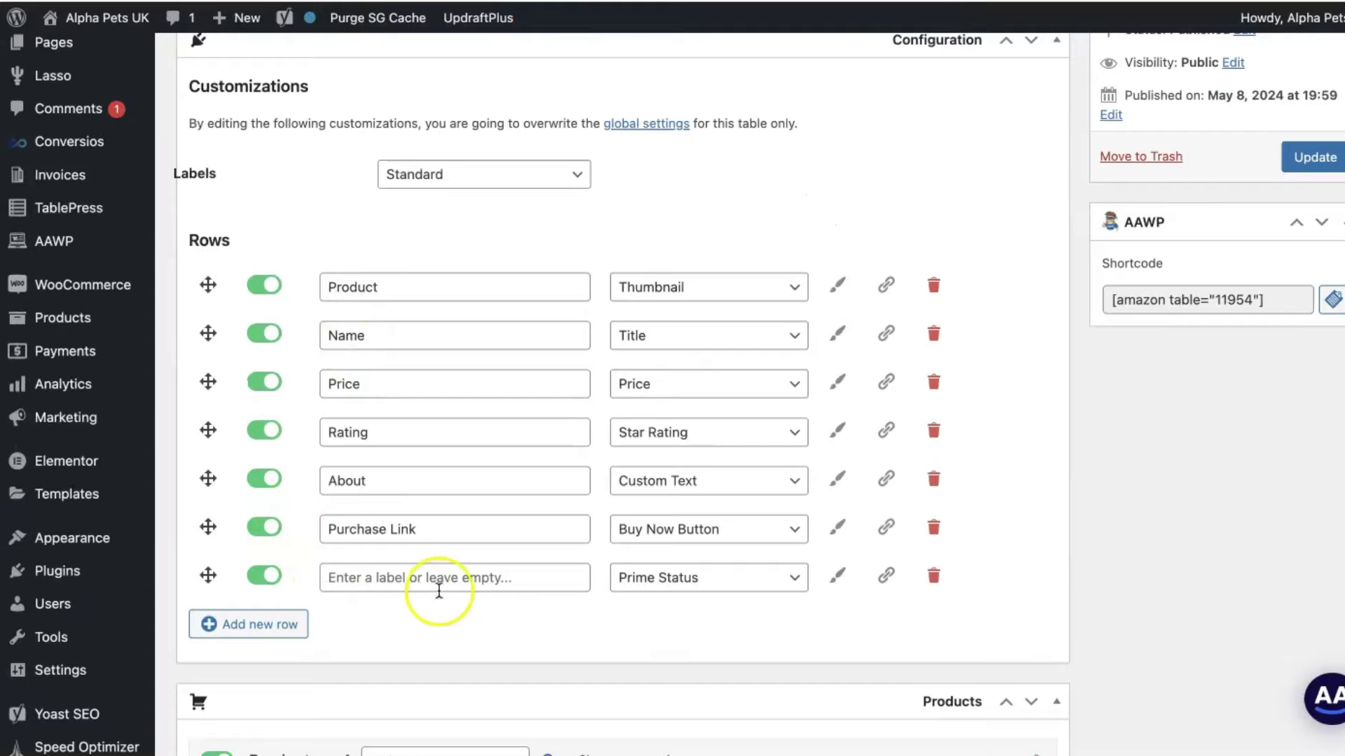
Step: Move Prime Status below Name, search 'French Bulldog Food', and select the Blue Buffalo ASIN
{"action": "left_click_drag", "start_coordinate": [211, 578], "coordinate": [207, 334]}
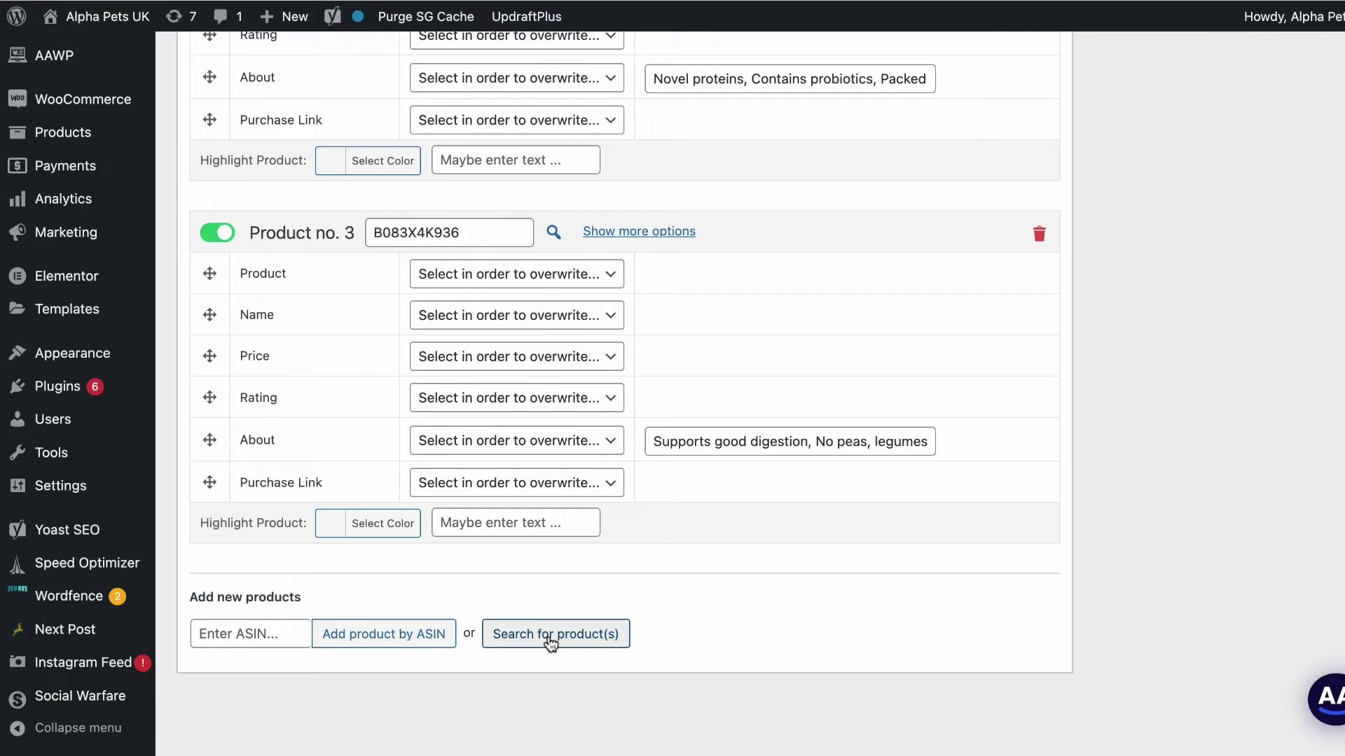
{"action": "left_click", "coordinate": [552, 635]}
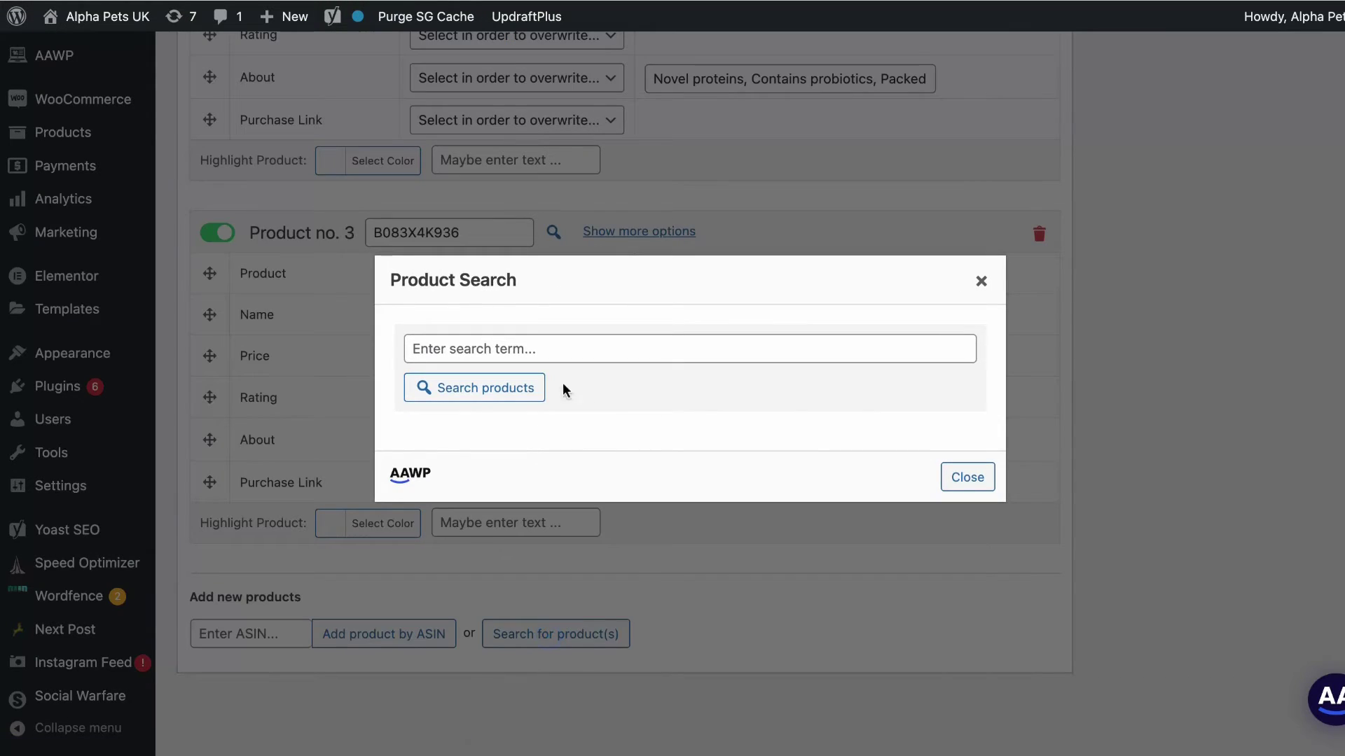
{"action": "type", "text": "French Bulldog Food"}
{"action": "left_click", "coordinate": [493, 396]}
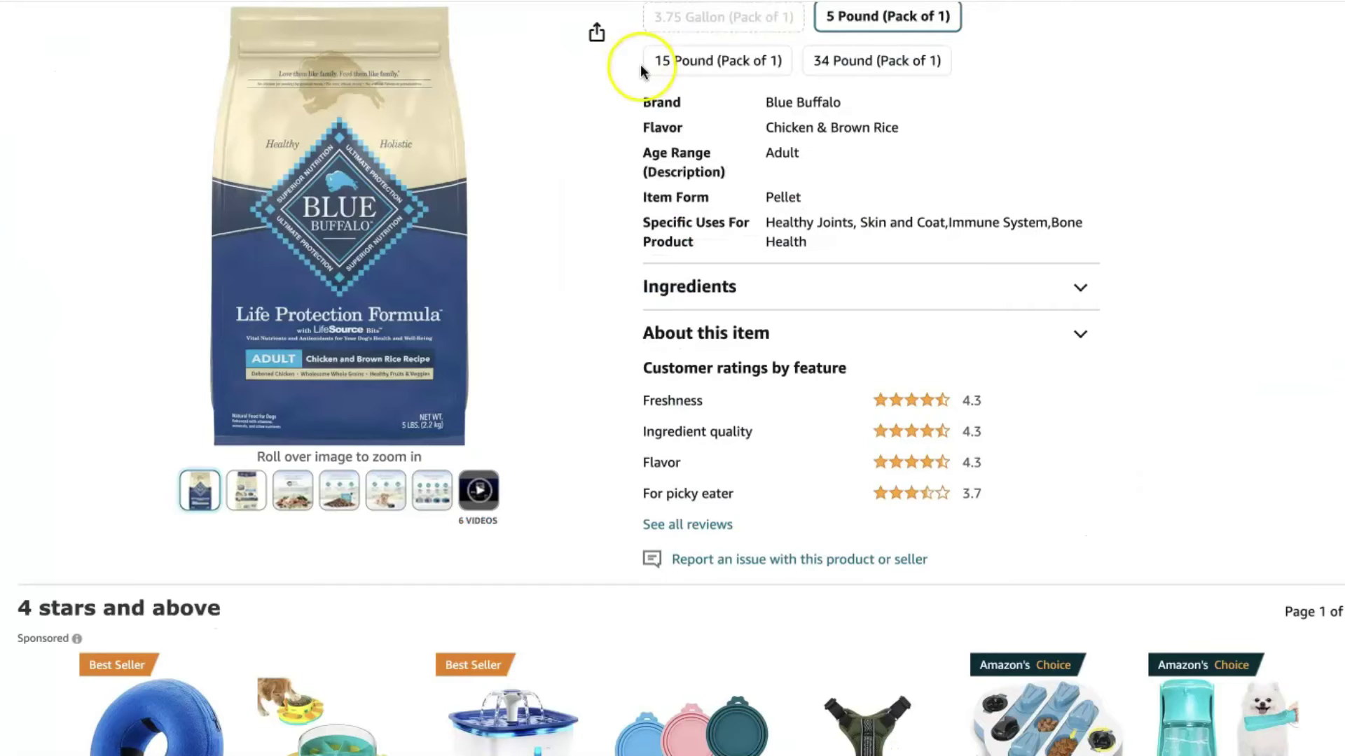
{"action": "scroll", "coordinate": [660, 105], "scroll_direction": "down", "scroll_amount": 15}
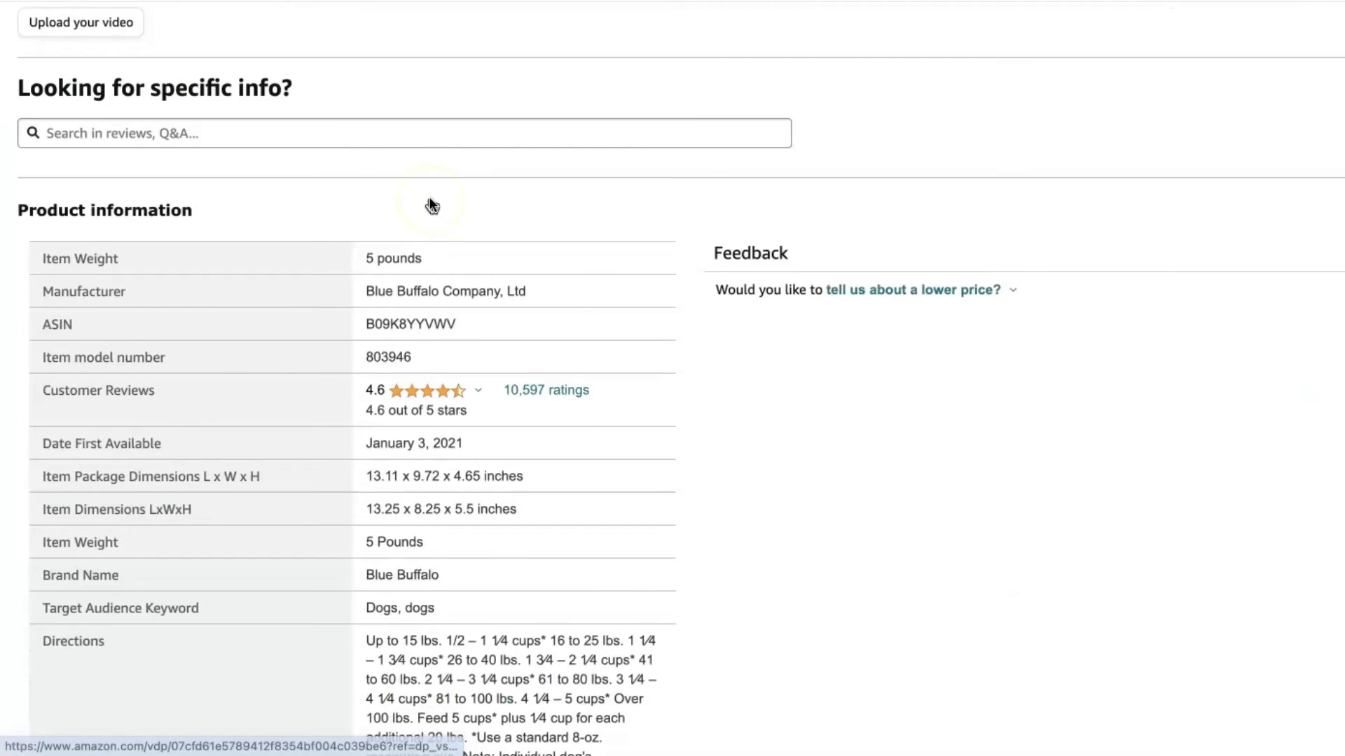
{"action": "scroll", "coordinate": [430, 203], "scroll_direction": "down", "scroll_amount": 2}
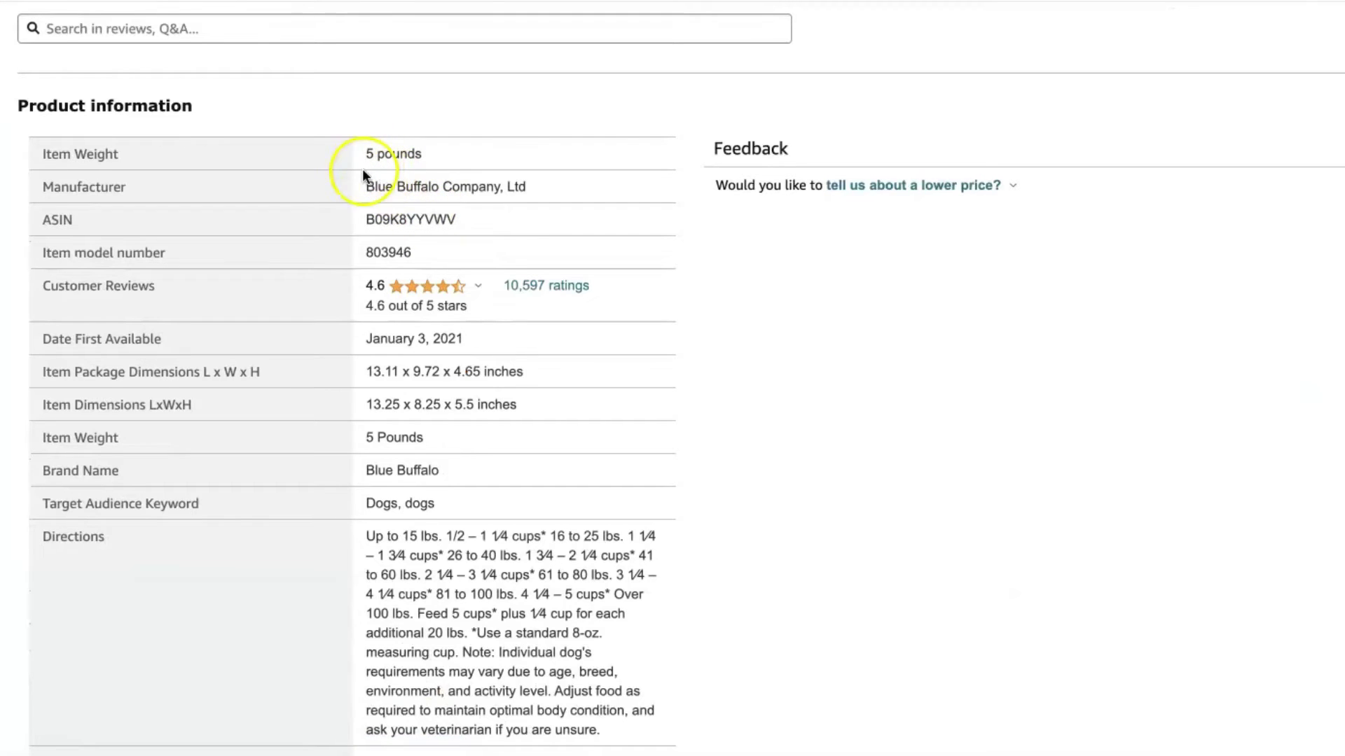
{"action": "left_click_drag", "start_coordinate": [364, 217], "coordinate": [504, 217]}
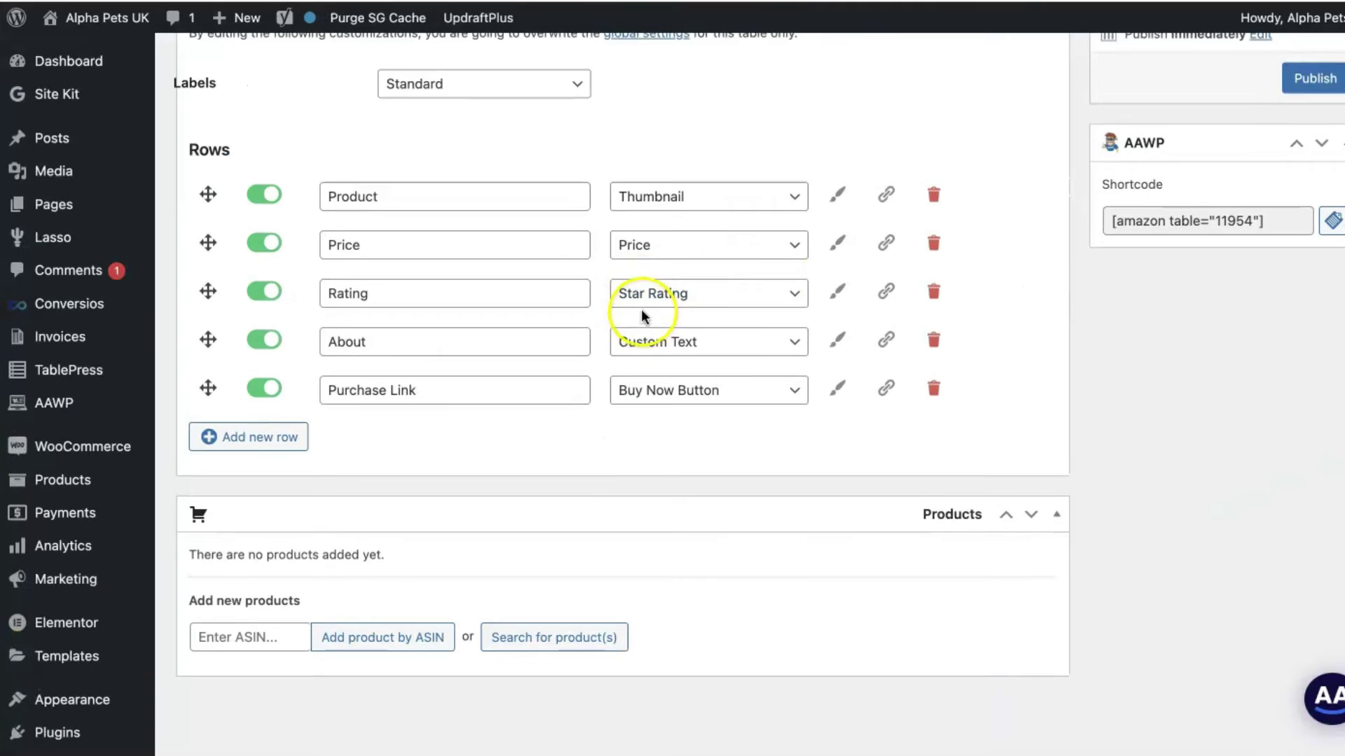
Step: Add product B09K8YYVWV and paste its About description, removing a stray space before 'Wholesome grains'
{"action": "scroll", "coordinate": [643, 317], "scroll_direction": "up", "scroll_amount": 1}
{"action": "left_click", "coordinate": [253, 663]}
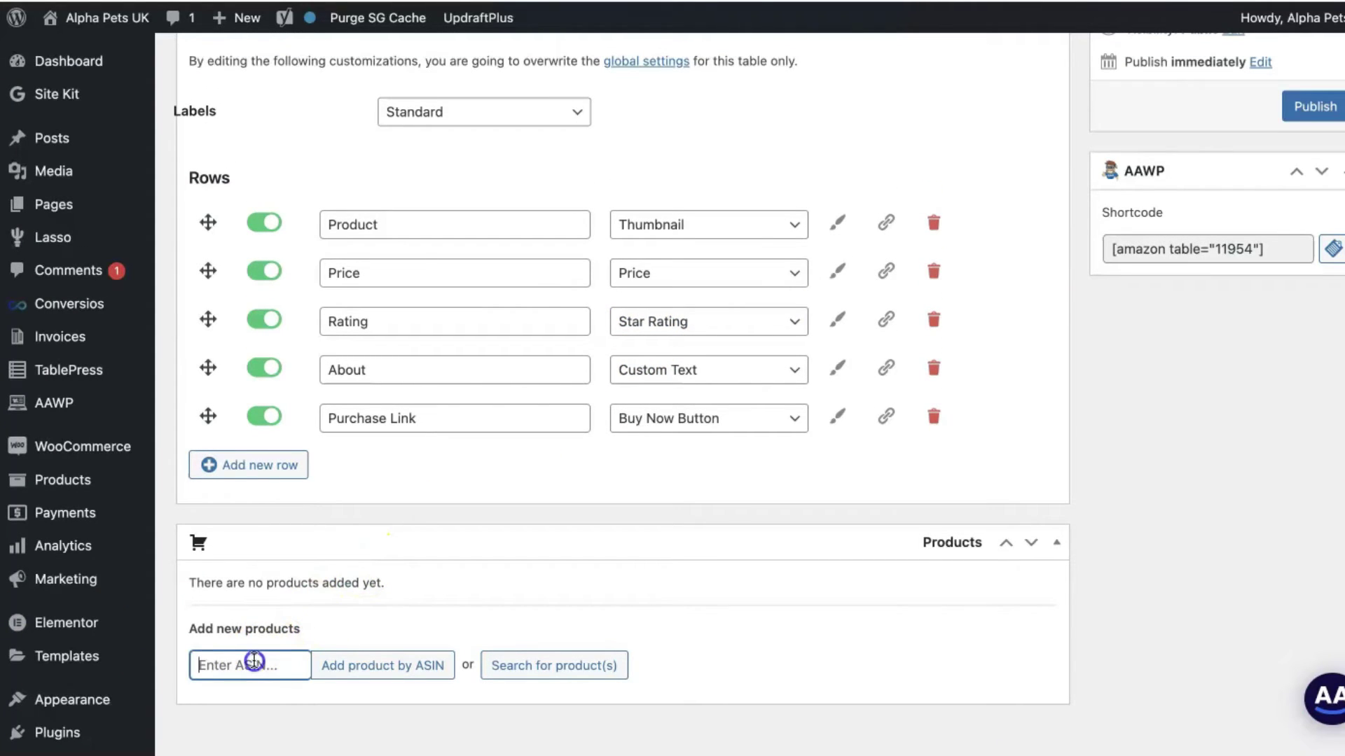
{"action": "left_click", "coordinate": [371, 662]}
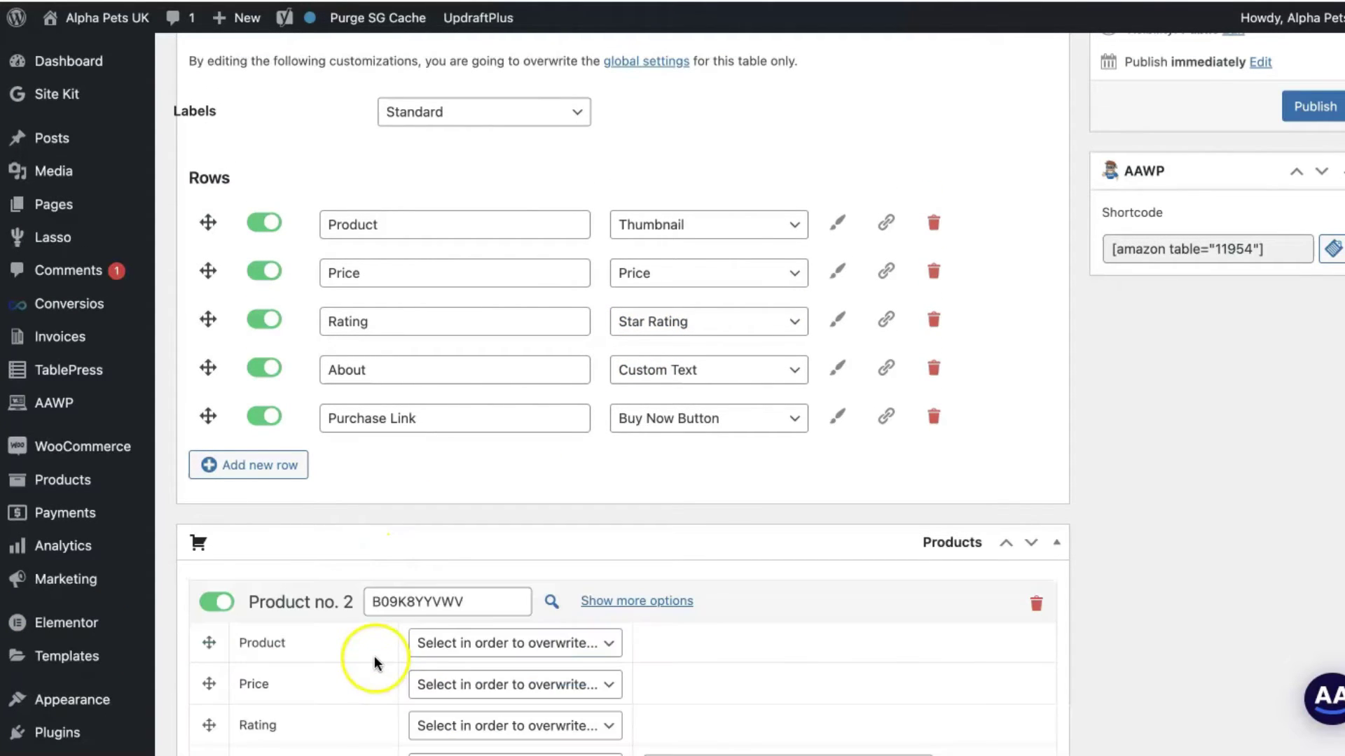
{"action": "scroll", "coordinate": [451, 500], "scroll_direction": "down", "scroll_amount": 4}
{"action": "scroll", "coordinate": [451, 500], "scroll_direction": "down", "scroll_amount": 2}
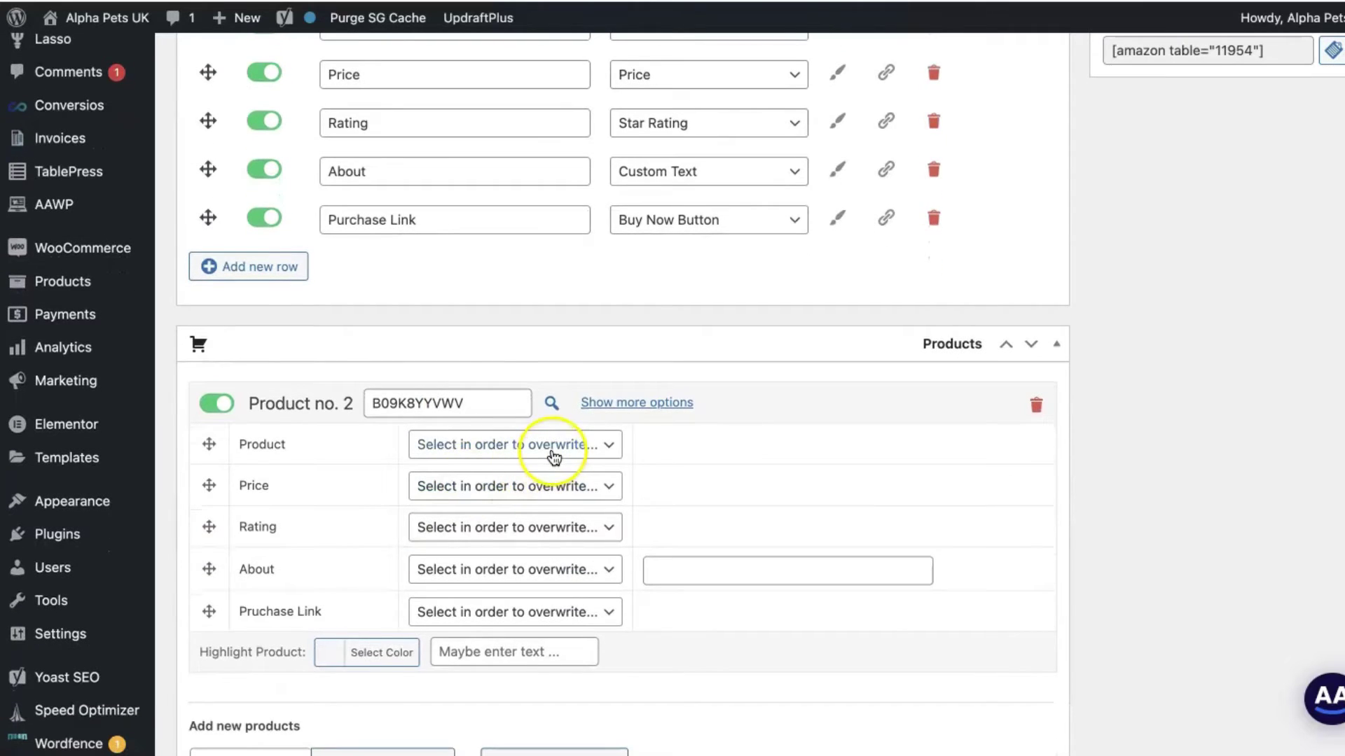
{"action": "scroll", "coordinate": [464, 488], "scroll_direction": "down", "scroll_amount": 3}
{"action": "key", "text": "ctrl+v"}
{"action": "left_click_drag", "start_coordinate": [949, 459], "coordinate": [600, 460]}
{"action": "left_click", "coordinate": [793, 461]}
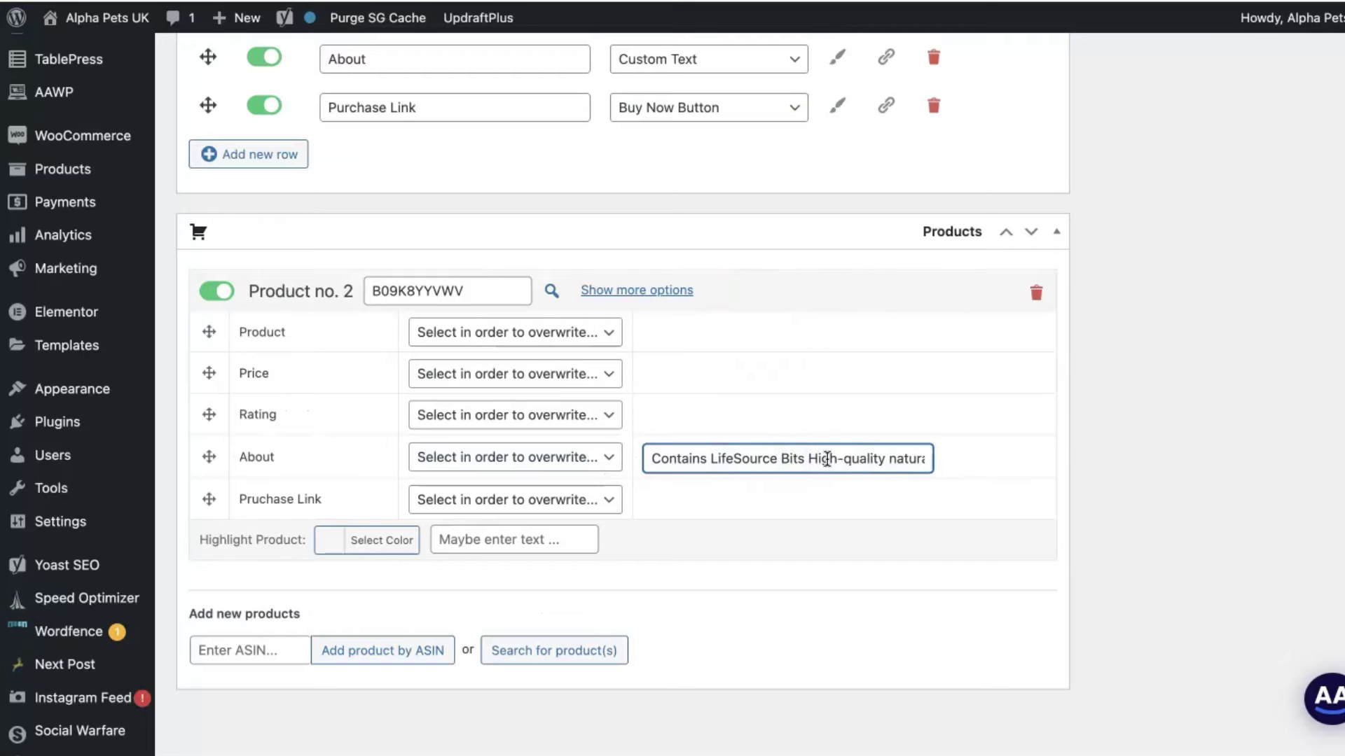
{"action": "scroll", "coordinate": [832, 453], "scroll_direction": "down", "scroll_amount": 1}
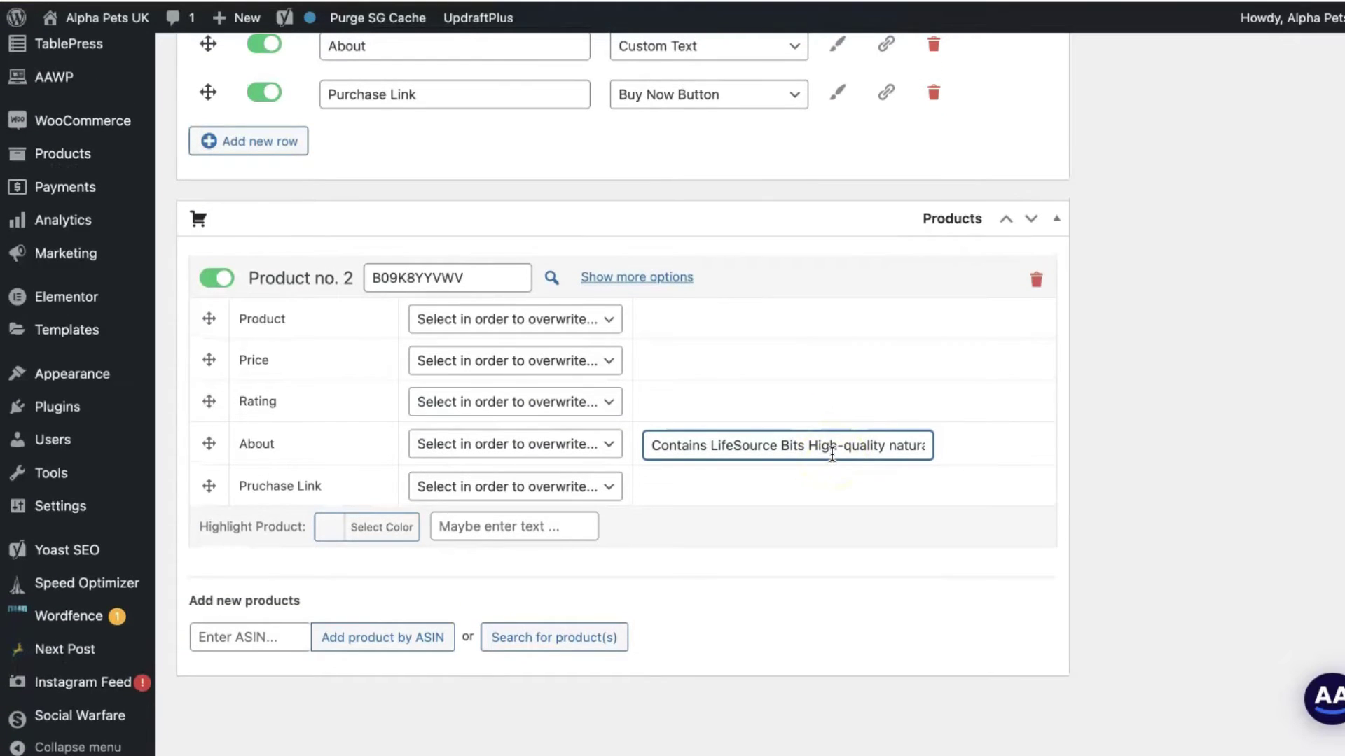
{"action": "left_click_drag", "start_coordinate": [770, 454], "coordinate": [939, 456]}
{"action": "left_click", "coordinate": [897, 446]}
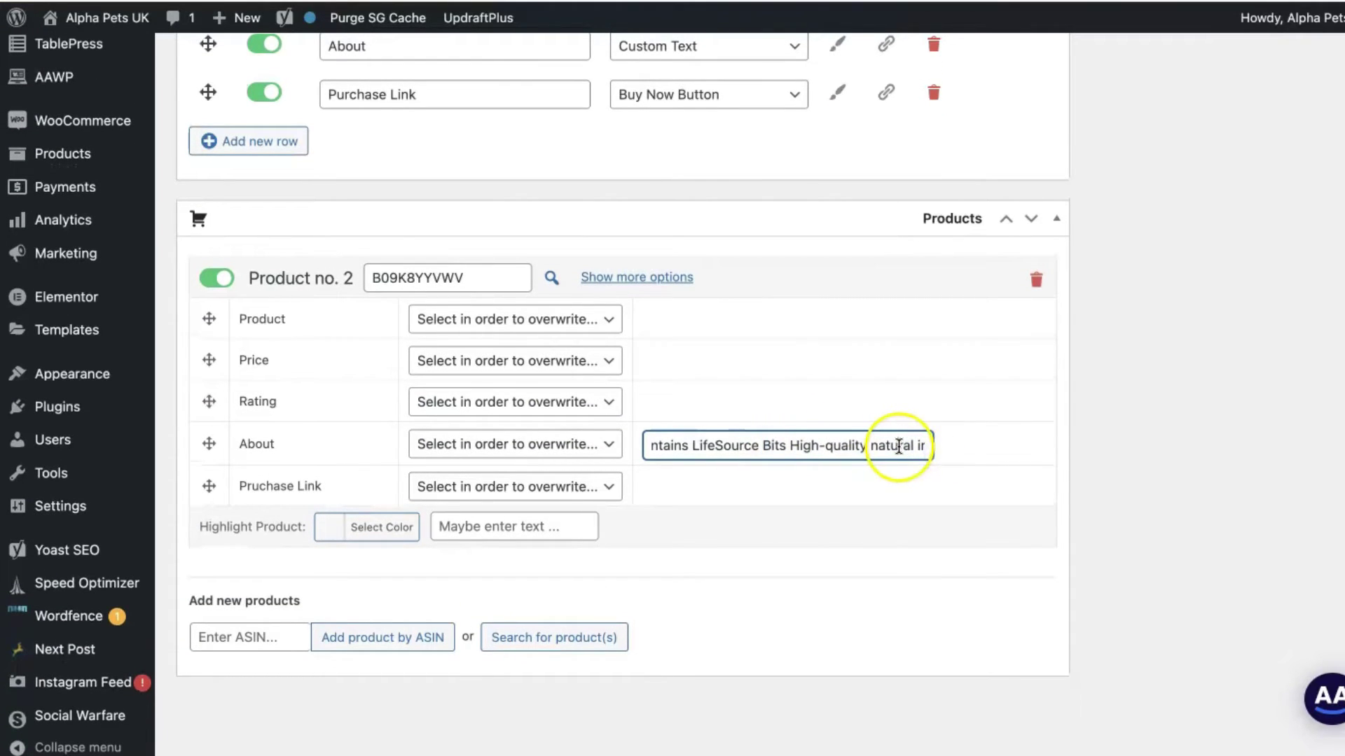
{"action": "left_click_drag", "start_coordinate": [821, 446], "coordinate": [885, 444]}
{"action": "left_click", "coordinate": [818, 446]}
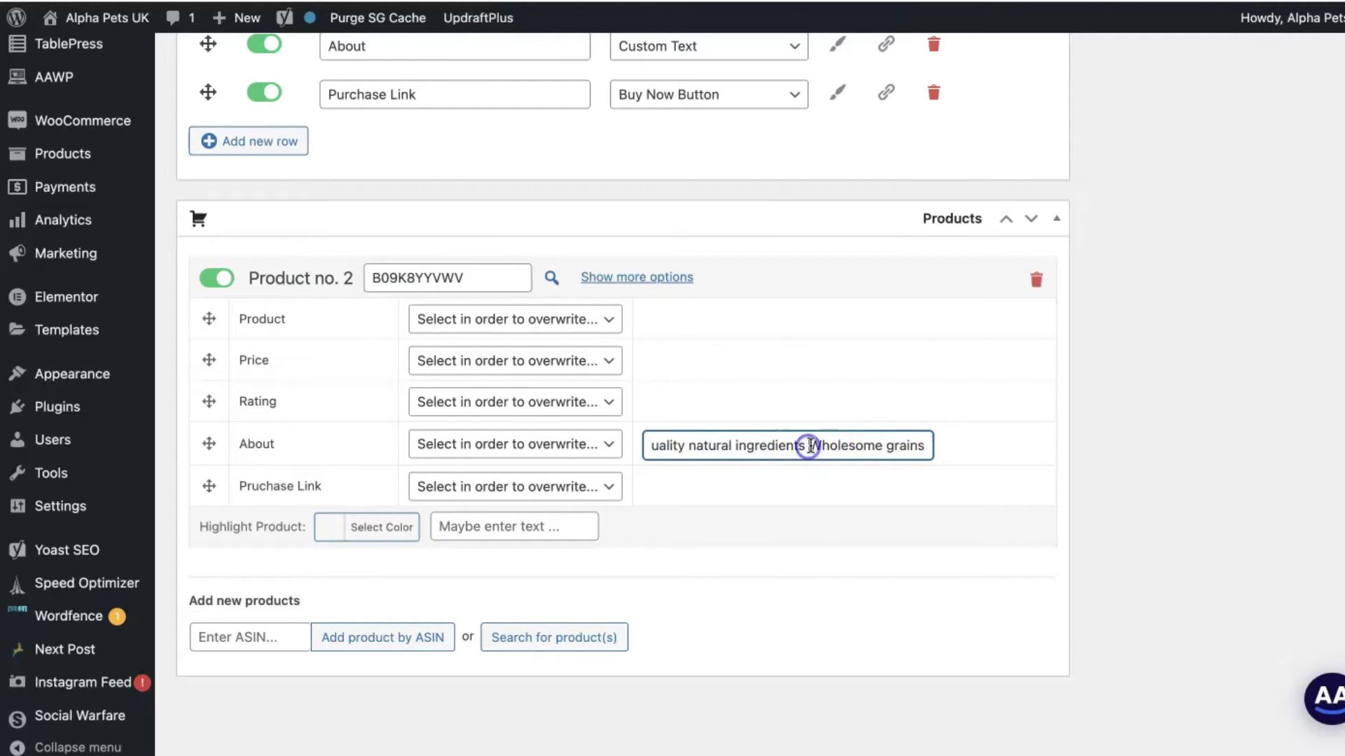
{"action": "key", "text": "BackSpace"}
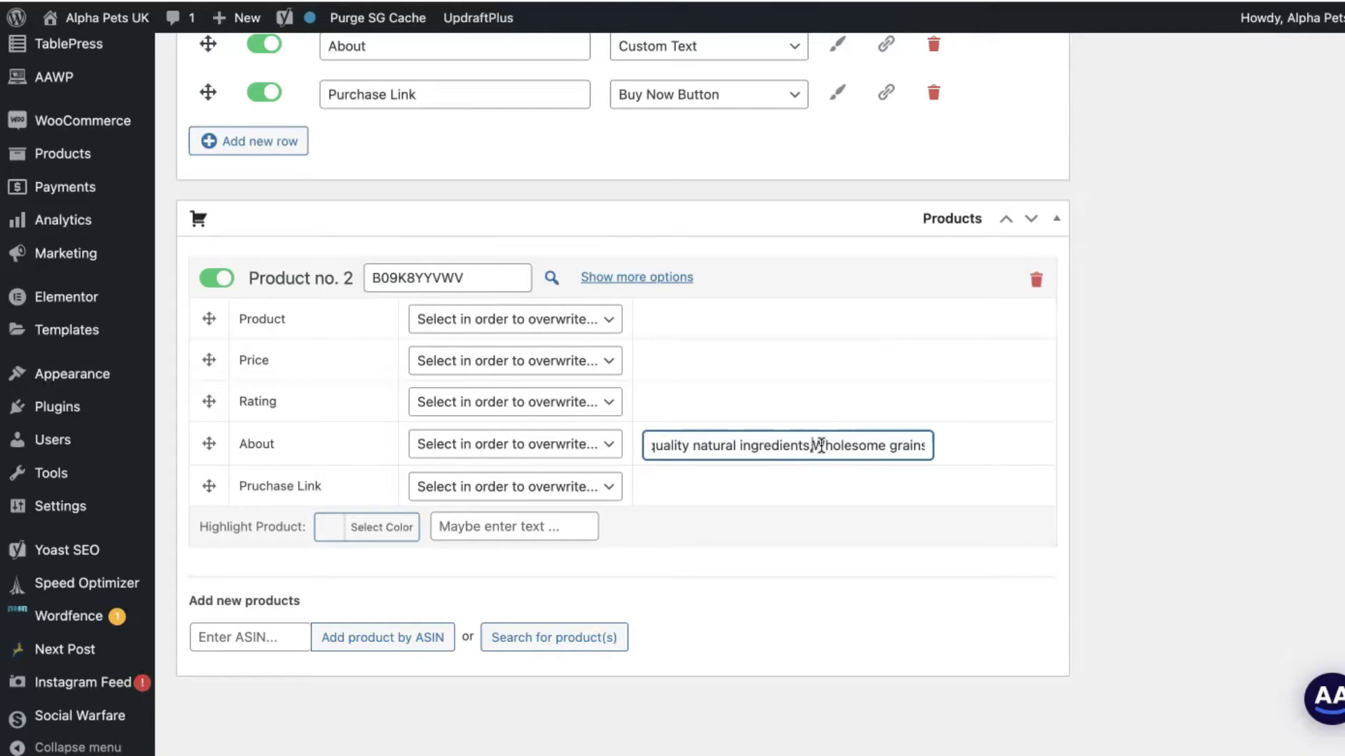
Step: Add product B07KNMR89F and paste its About description, adding a comma after 'proteins'
{"action": "left_click", "coordinate": [256, 637]}
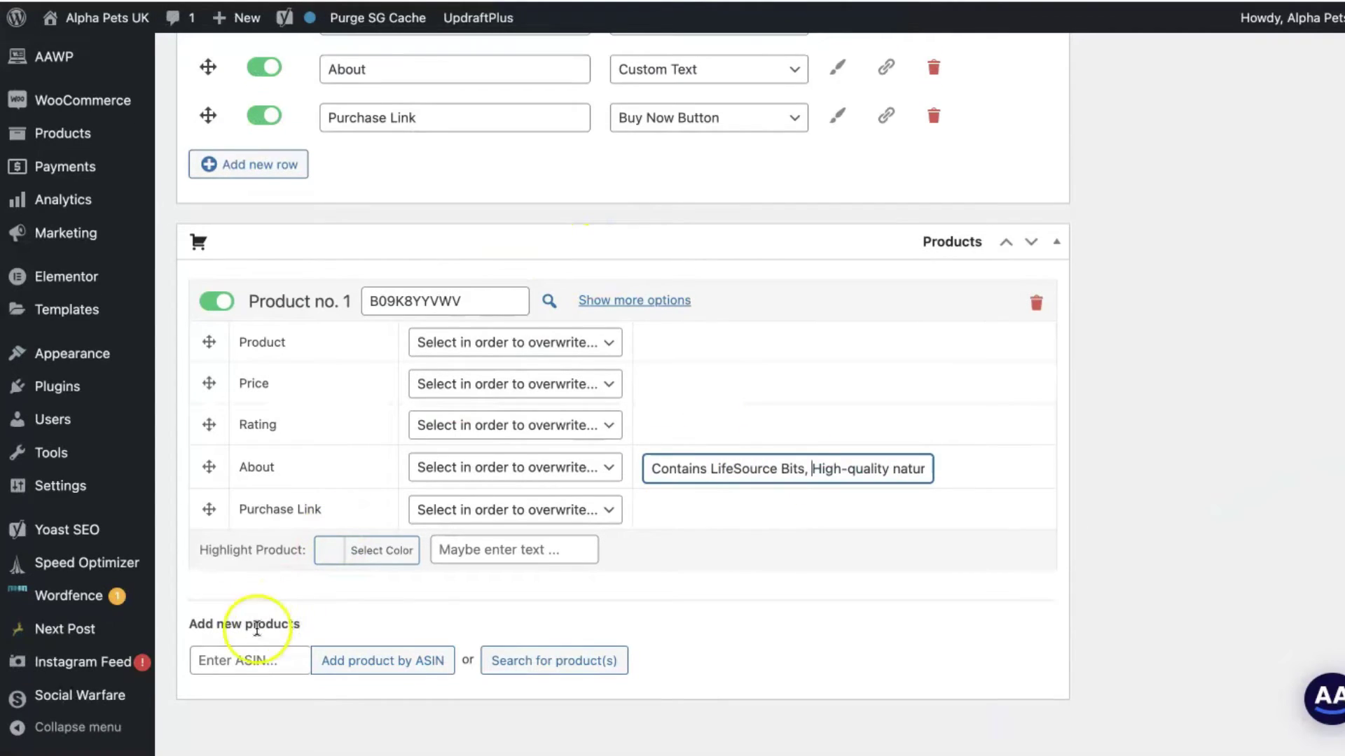
{"action": "type", "text": "B07KNMR59F"}
{"action": "left_click", "coordinate": [319, 659]}
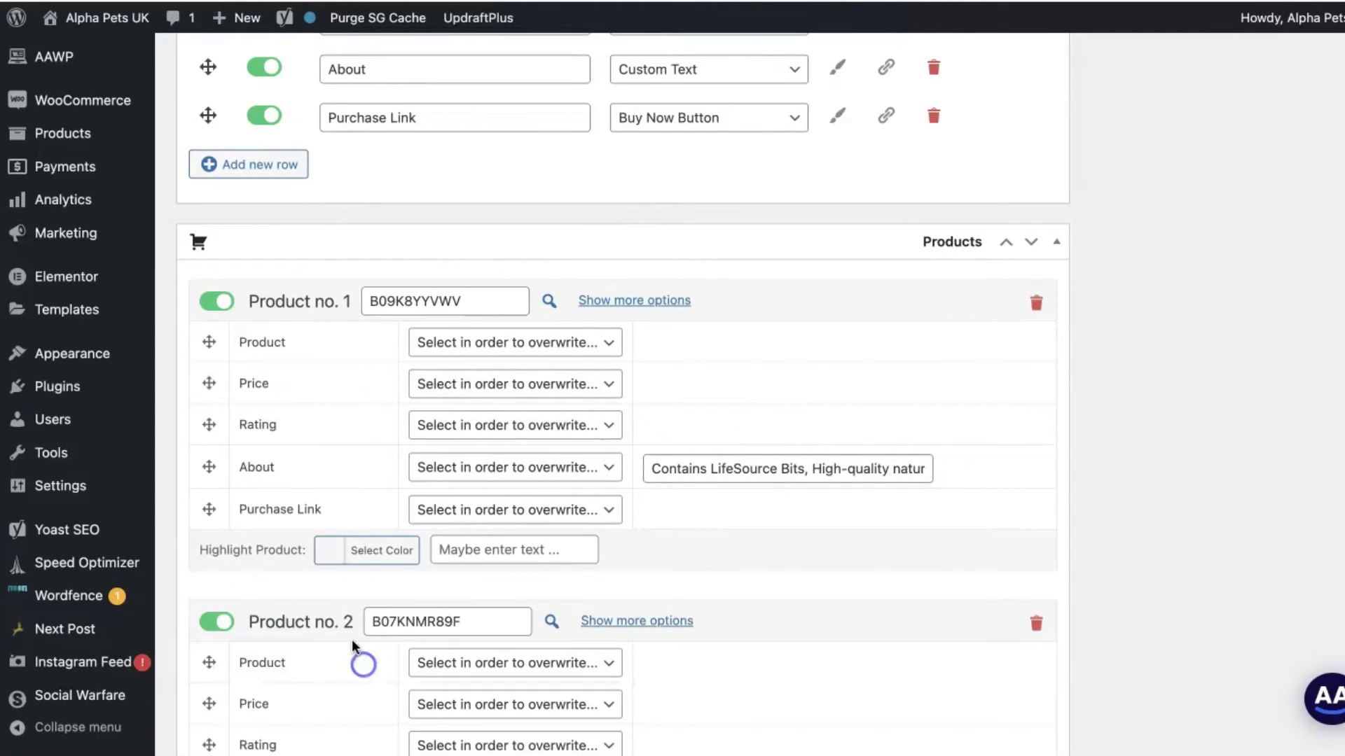
{"action": "scroll", "coordinate": [318, 490], "scroll_direction": "down", "scroll_amount": 5}
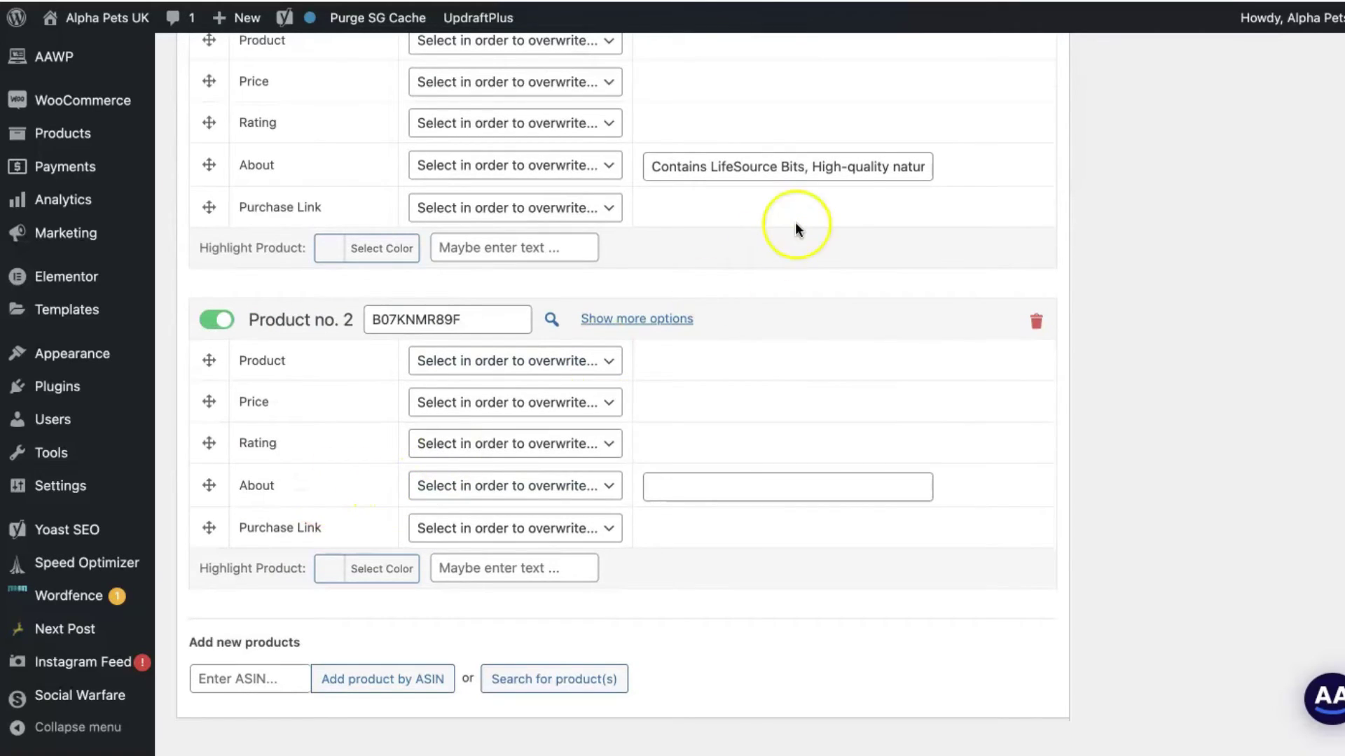
{"action": "left_click", "coordinate": [888, 483]}
{"action": "key", "text": "ctrl+v"}
{"action": "left_click", "coordinate": [747, 483]}
{"action": "type", "text": ","}
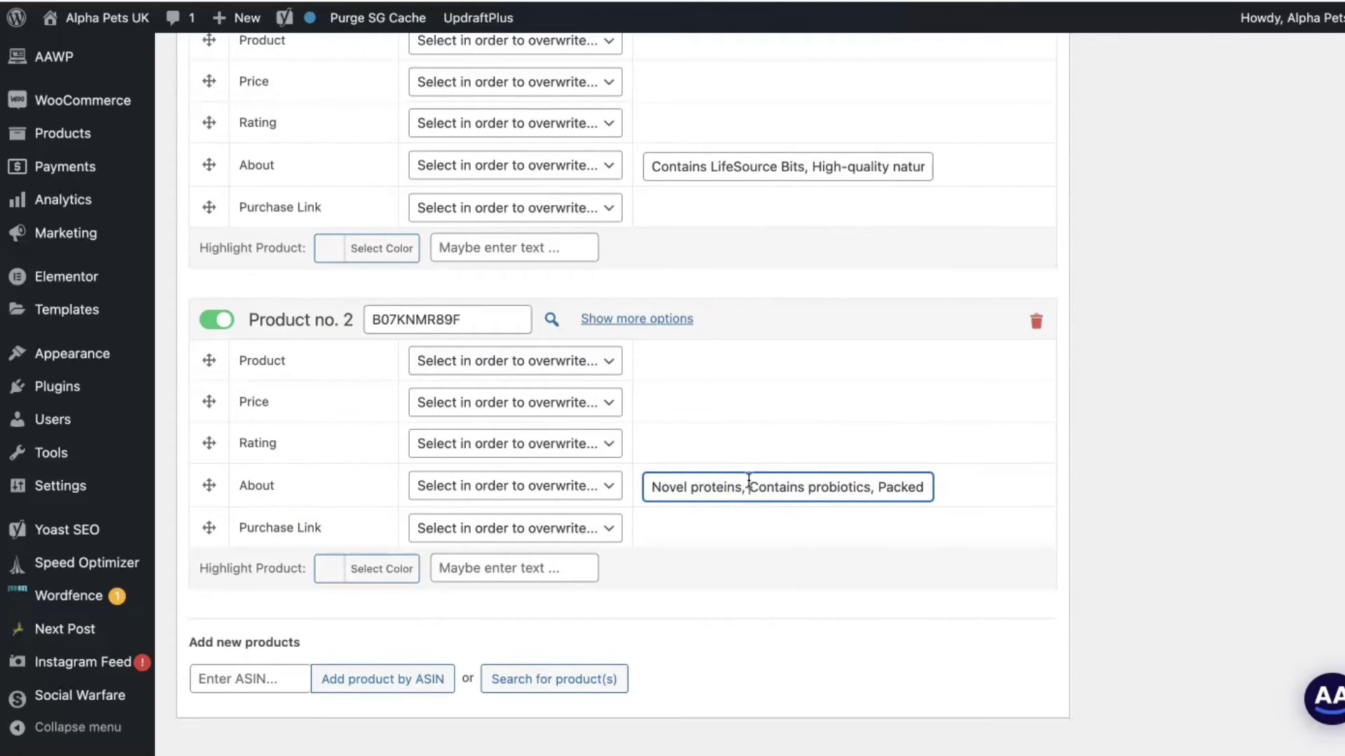
{"action": "left_click_drag", "start_coordinate": [750, 484], "coordinate": [897, 483]}
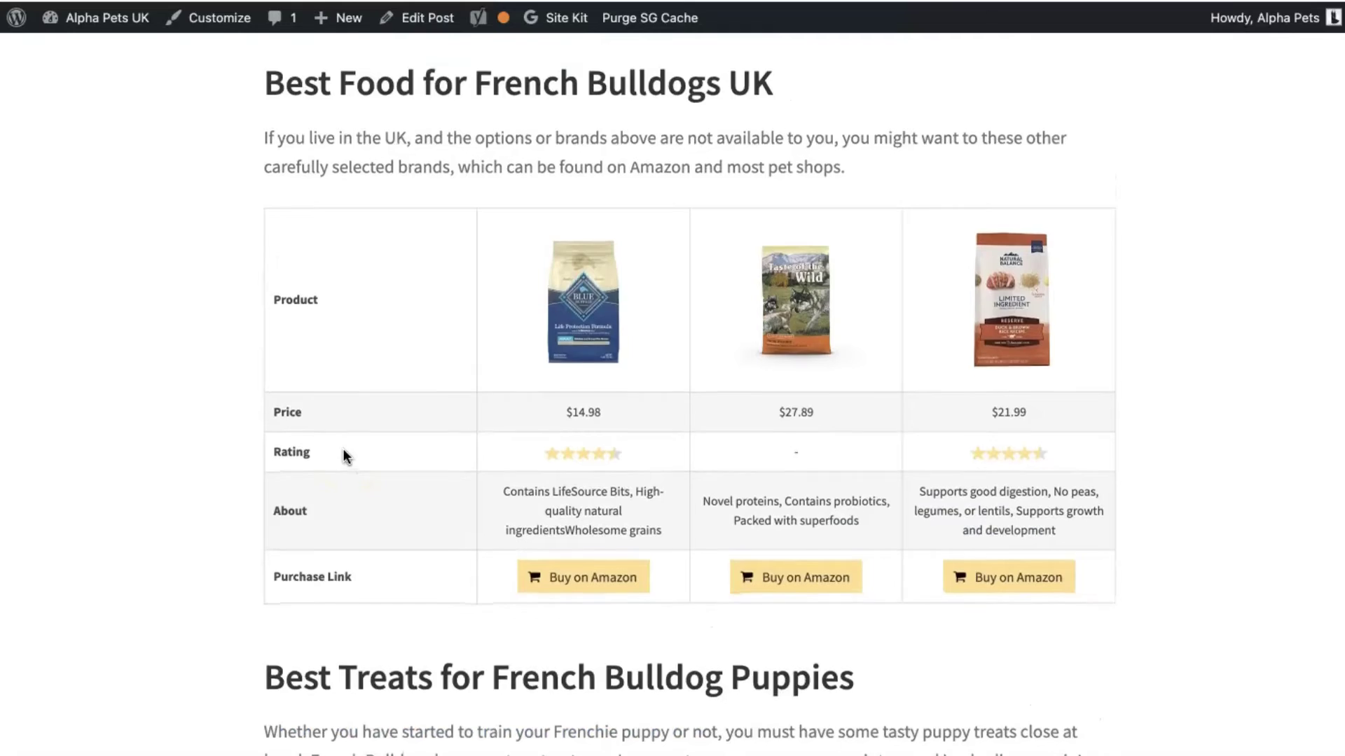
{"action": "scroll", "coordinate": [342, 452], "scroll_direction": "down", "scroll_amount": 1}
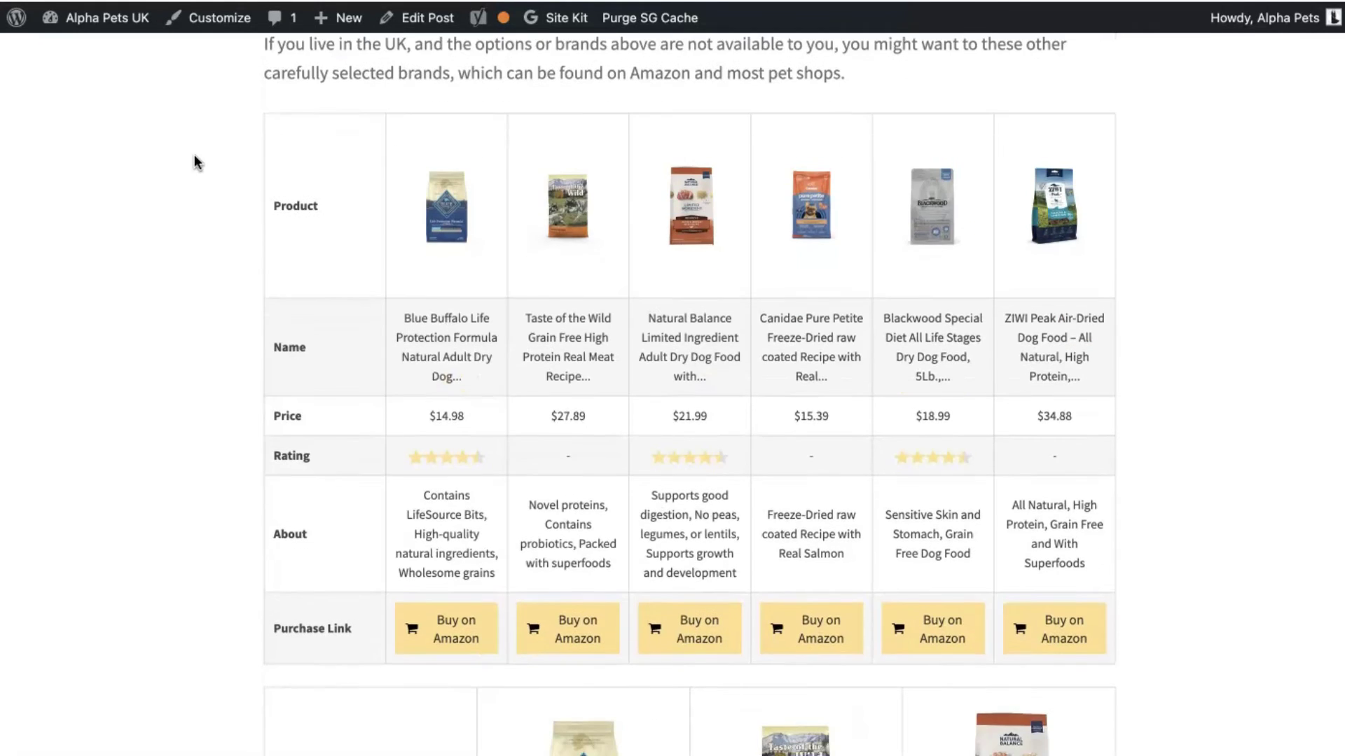
Step: Scroll the live post to review the six-product table and the three-product table below it
{"action": "scroll", "coordinate": [194, 161], "scroll_direction": "down", "scroll_amount": 1}
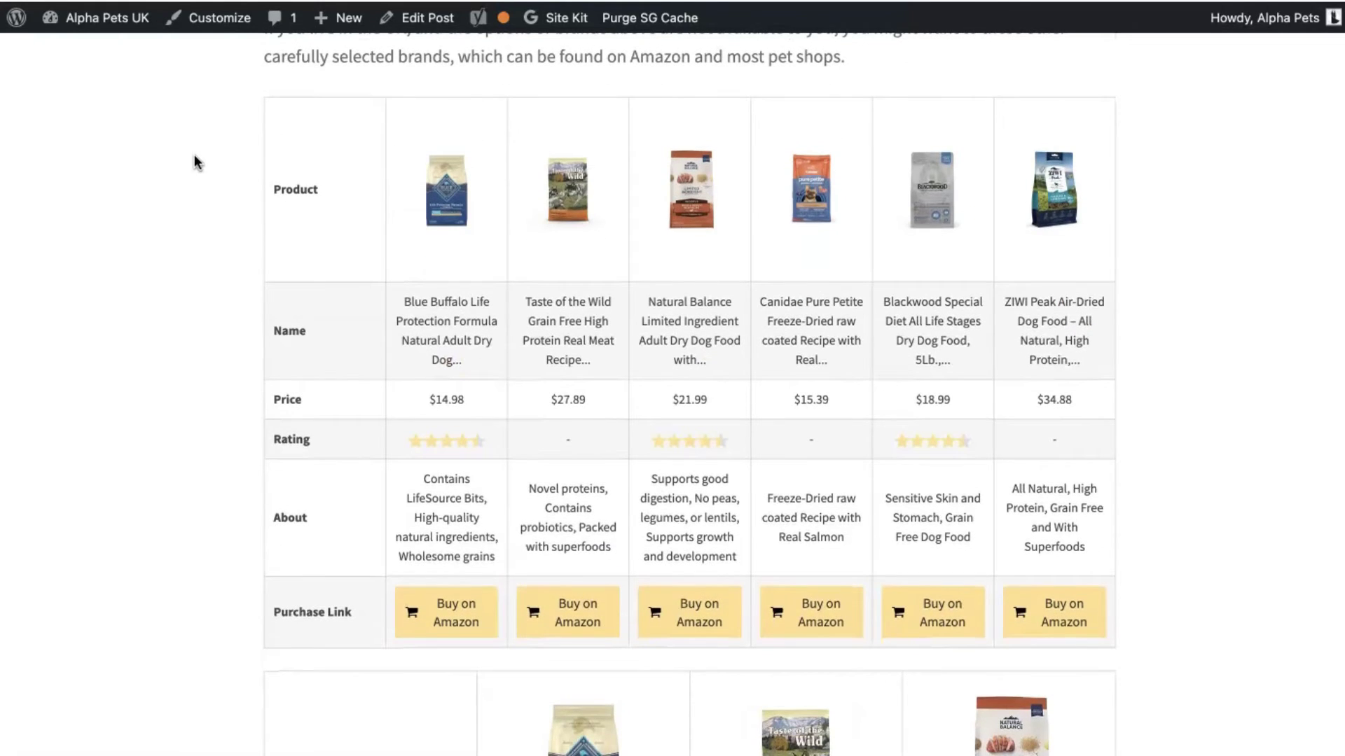
{"action": "scroll", "coordinate": [194, 162], "scroll_direction": "down", "scroll_amount": 7}
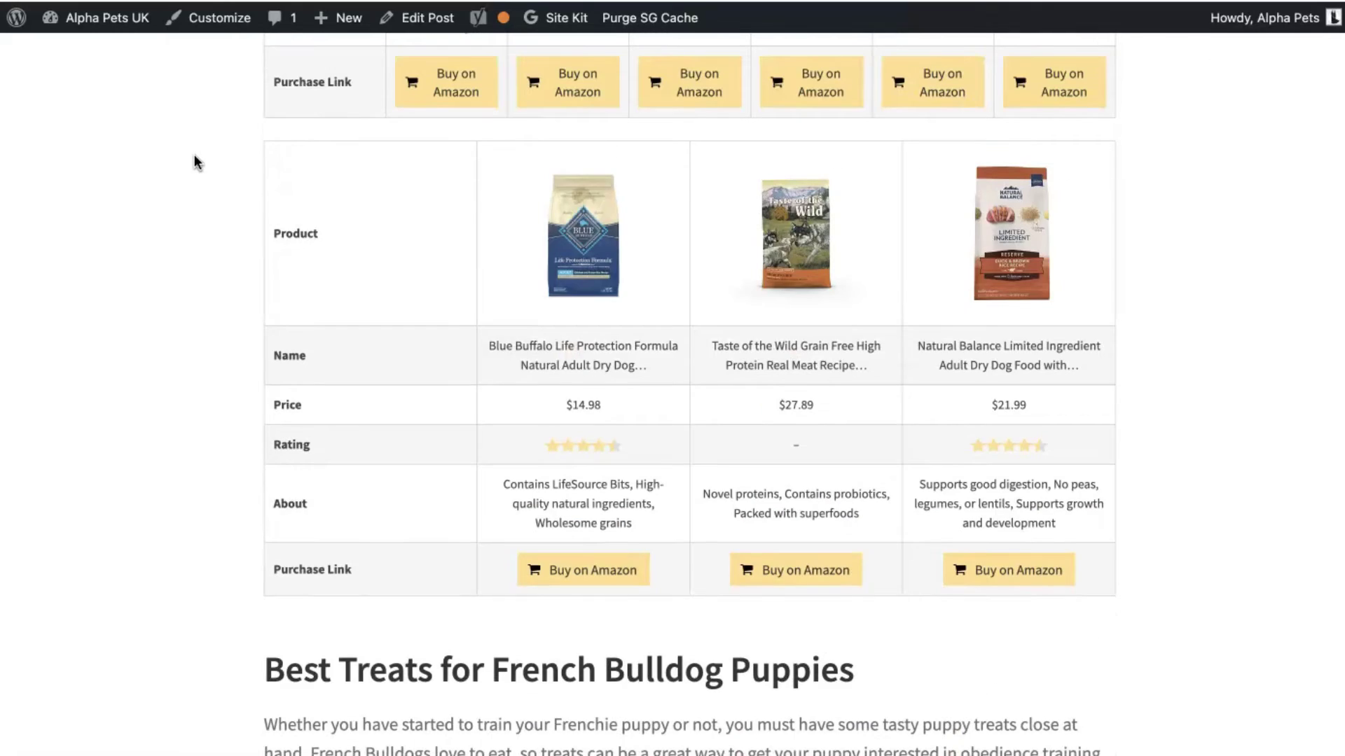
{"action": "scroll", "coordinate": [195, 161], "scroll_direction": "up", "scroll_amount": 8}
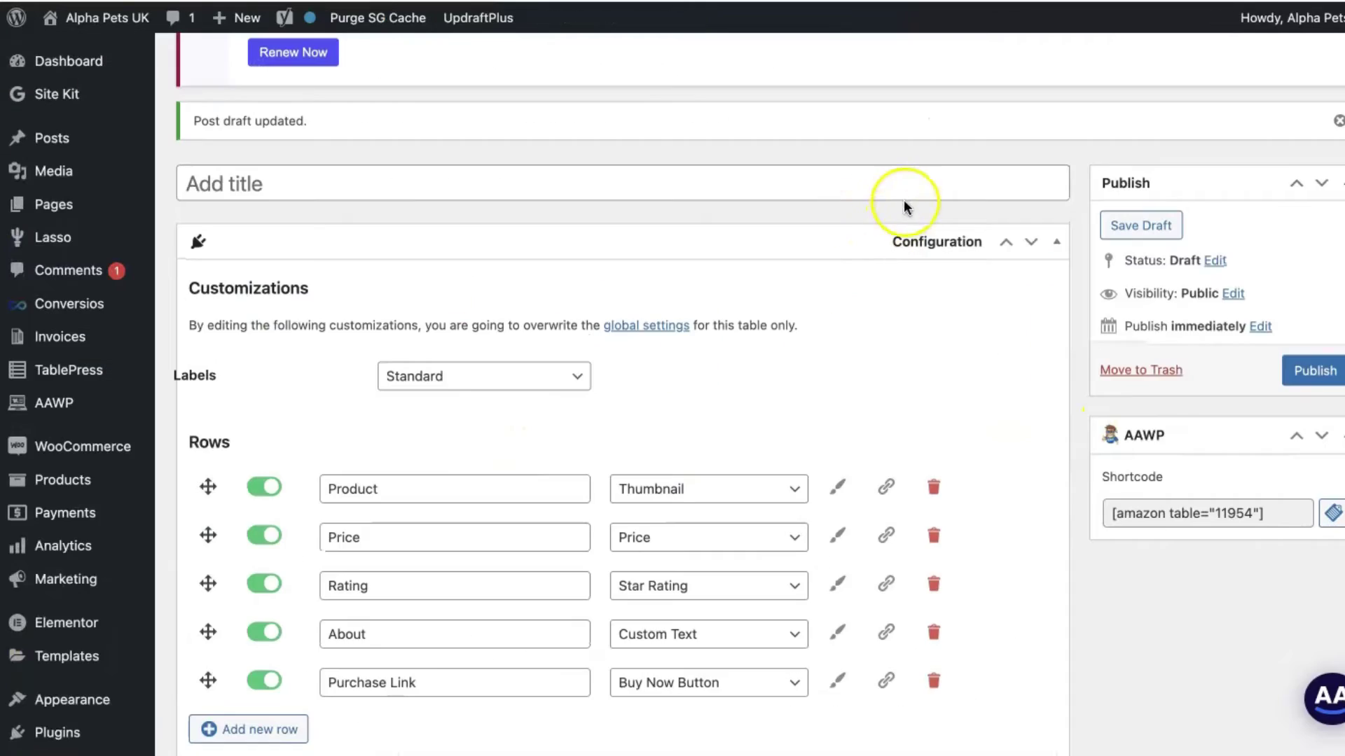
Step: Replace the UK section's [table id=2 /] shortcode with [amazon table="11954"] and update the post
{"action": "type", "text": "French Bulldog Food"}
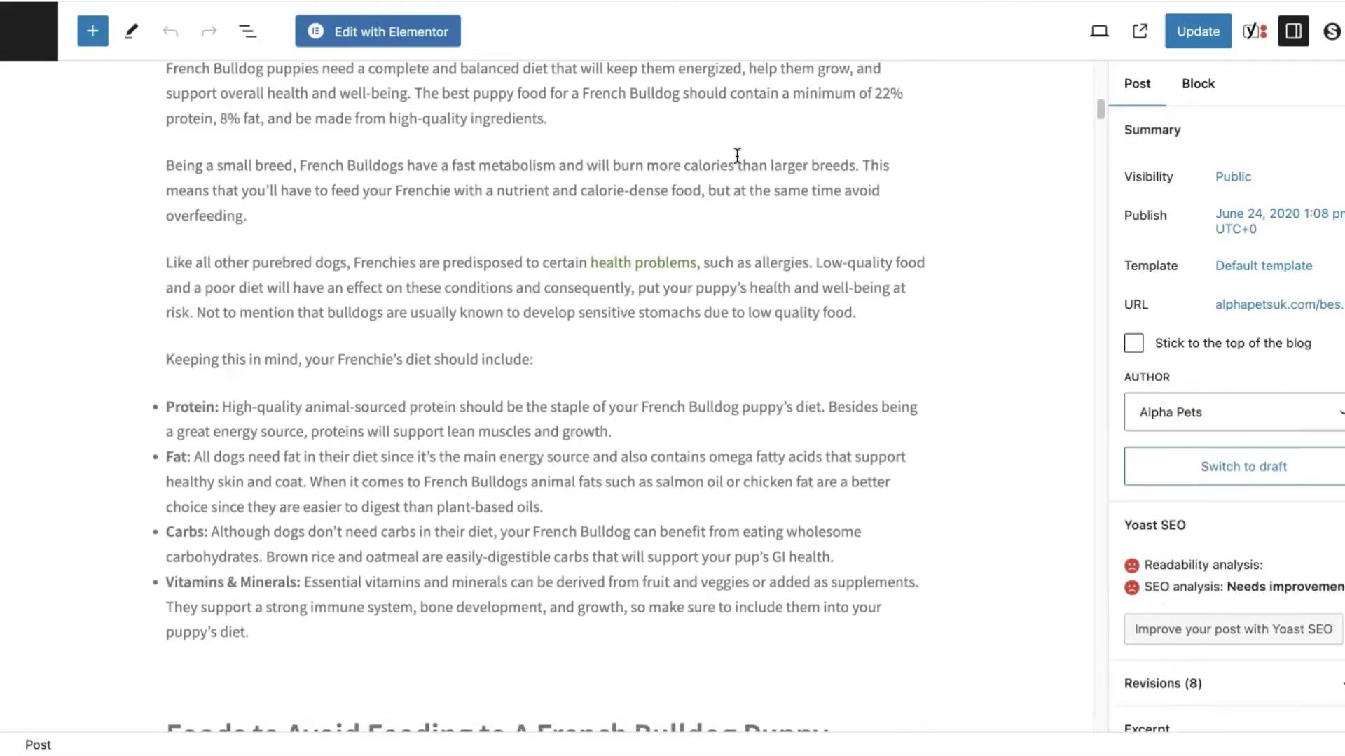
{"action": "scroll", "coordinate": [732, 160], "scroll_direction": "down", "scroll_amount": 10}
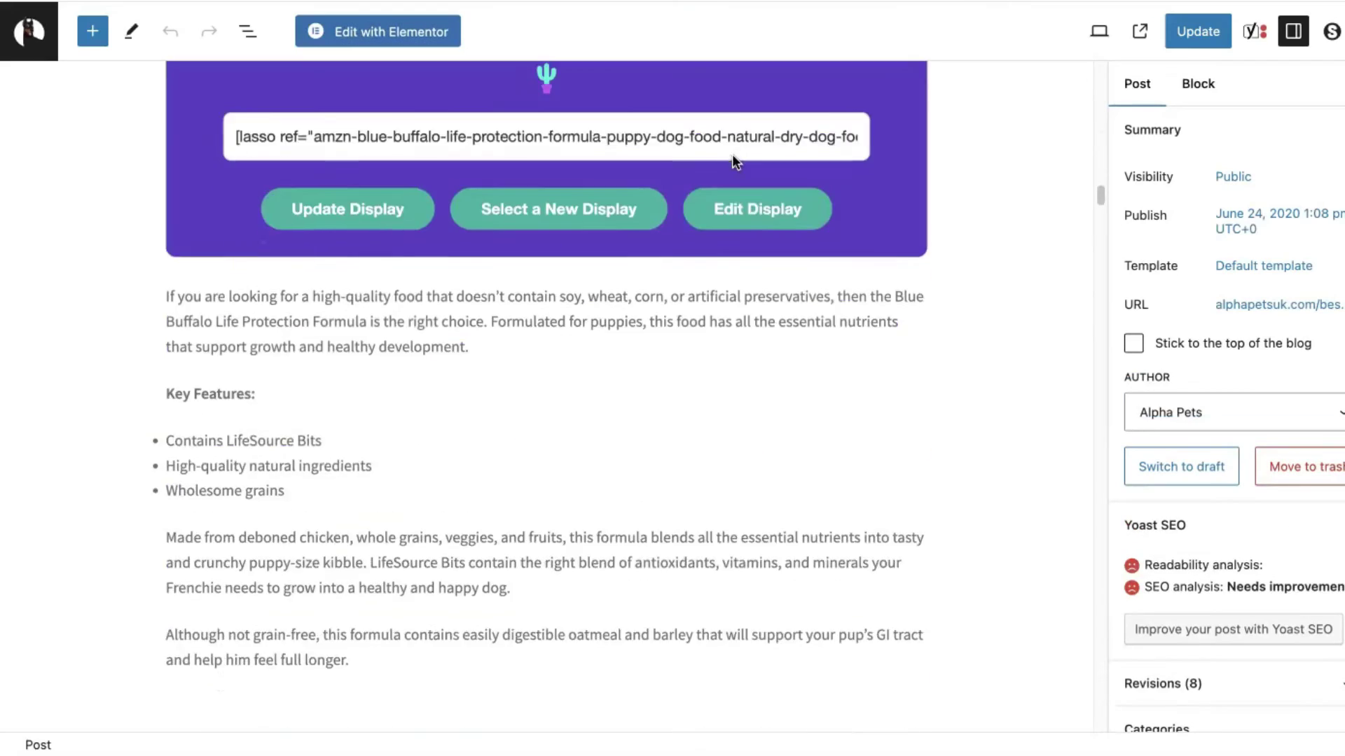
{"action": "scroll", "coordinate": [732, 154], "scroll_direction": "down", "scroll_amount": 10}
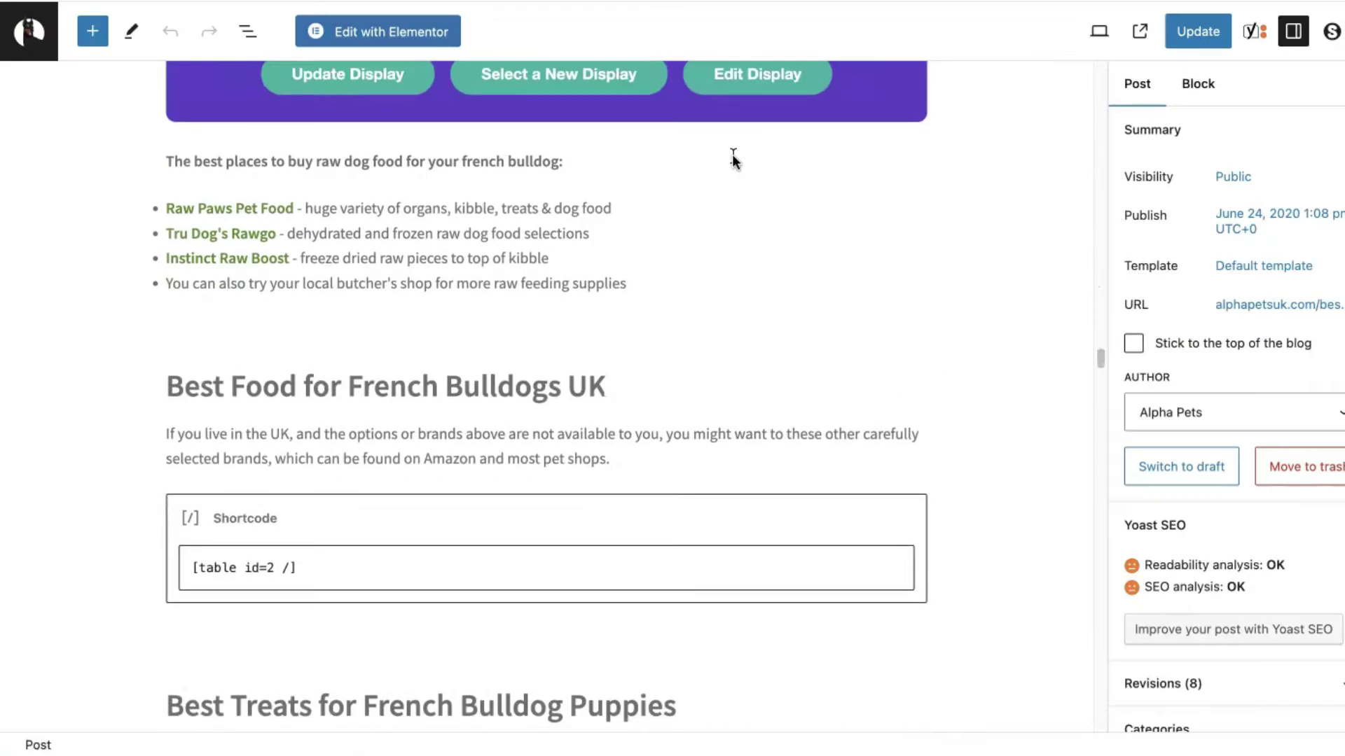
{"action": "scroll", "coordinate": [733, 159], "scroll_direction": "down", "scroll_amount": 4}
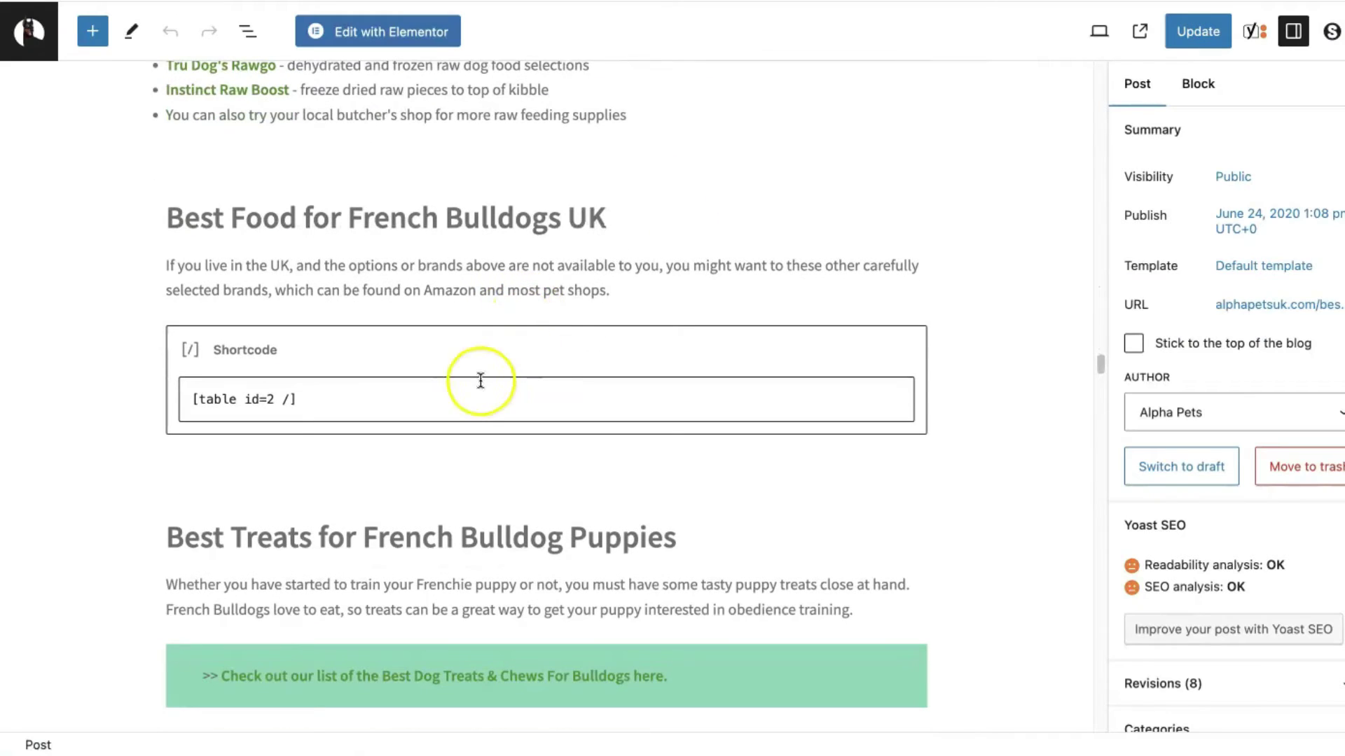
{"action": "left_click", "coordinate": [480, 384]}
{"action": "key", "text": "ctrl+a"}
{"action": "type", "text": "[amazon table=\"11954\"]"}
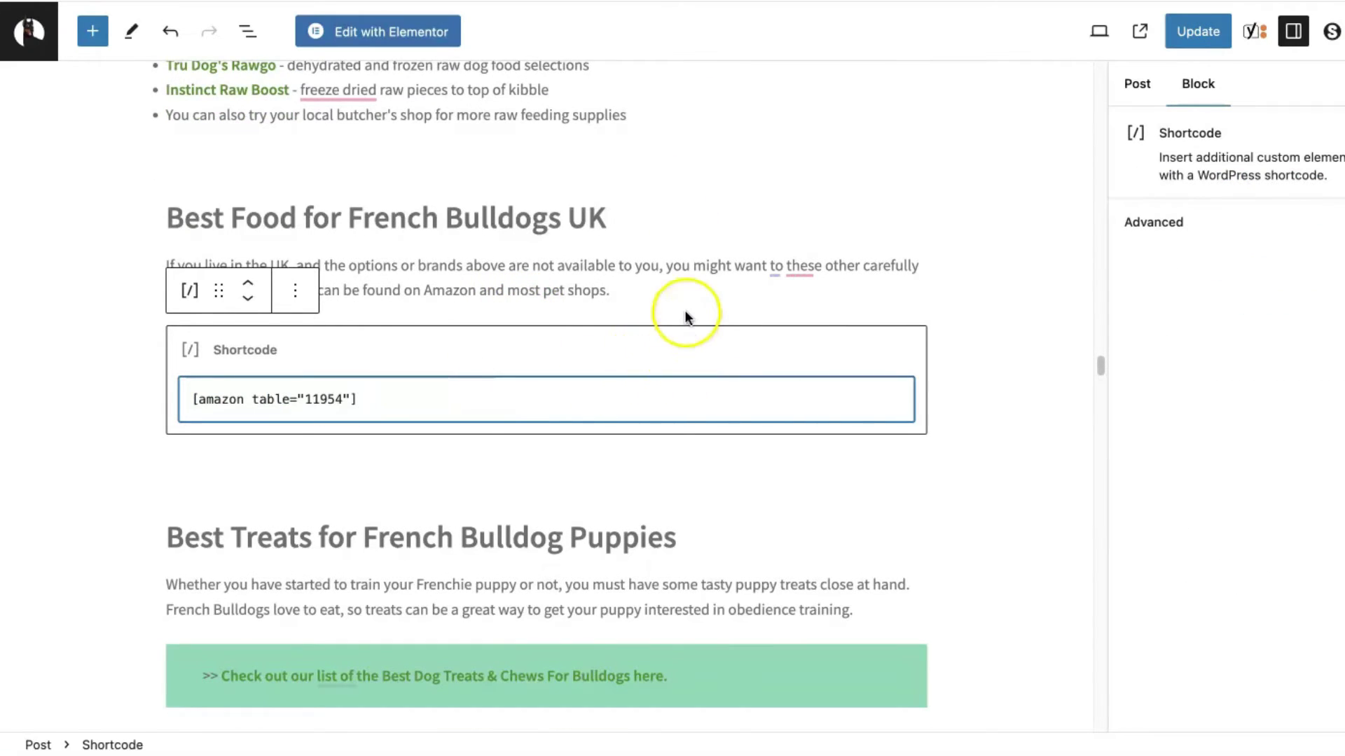
{"action": "scroll", "coordinate": [616, 343], "scroll_direction": "down", "scroll_amount": 1}
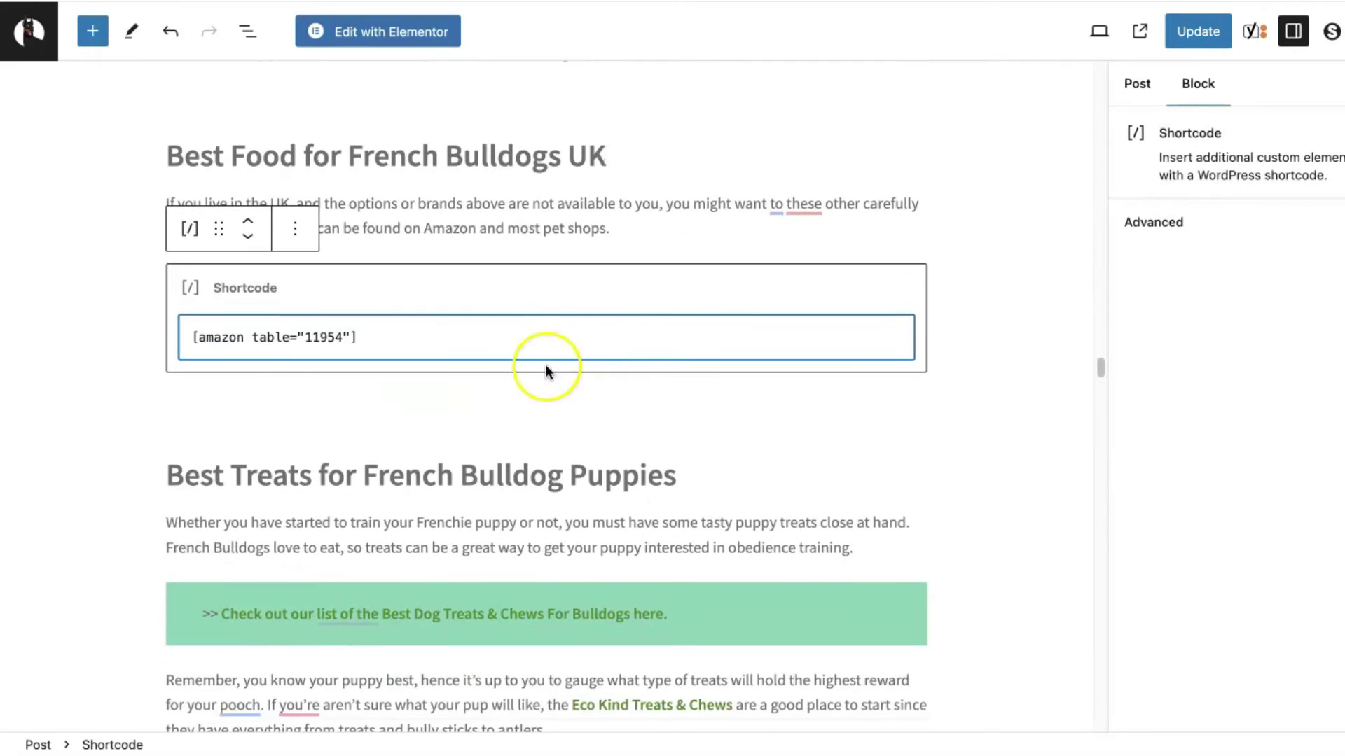
{"action": "left_click", "coordinate": [1189, 43]}
{"action": "scroll", "coordinate": [555, 271], "scroll_direction": "down", "scroll_amount": 2}
{"action": "left_click", "coordinate": [546, 261]}
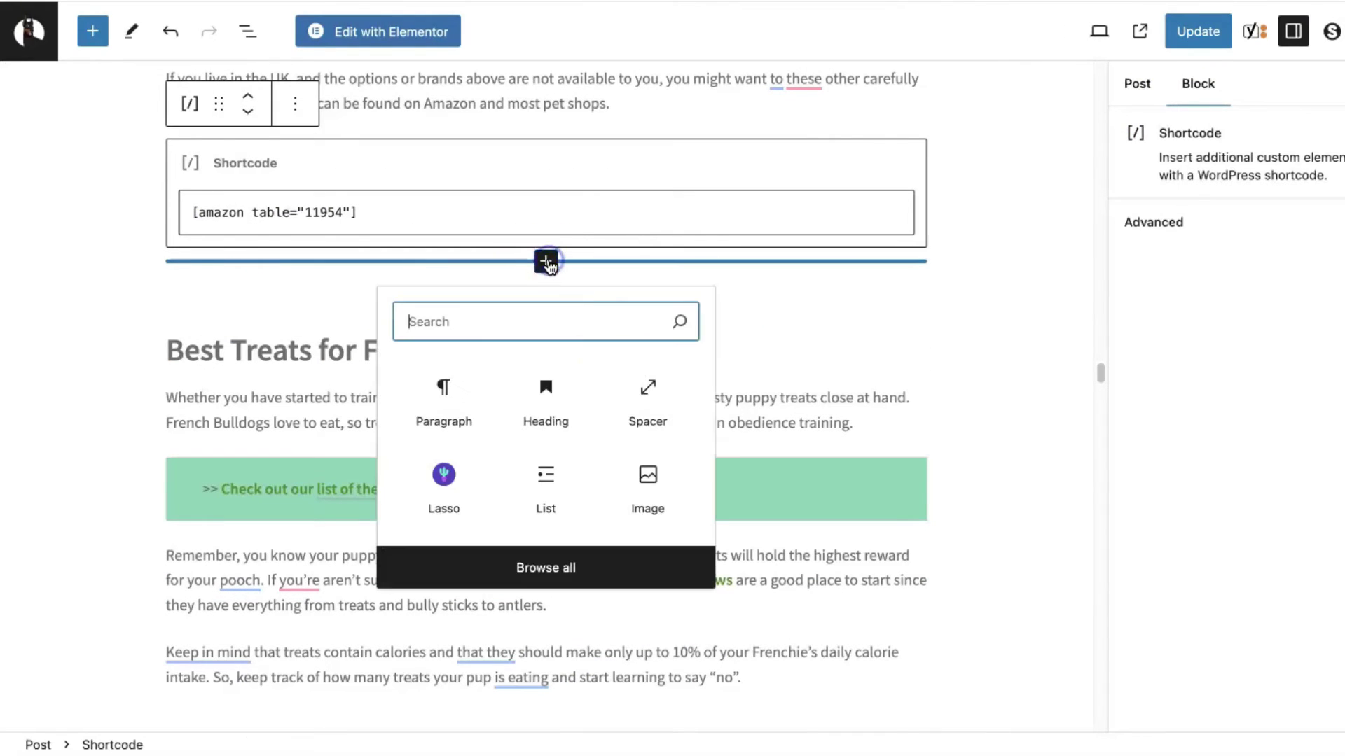
Step: Insert an AAWP comparison table block showing the French Bulldog Food table
{"action": "type", "text": "aaw"}
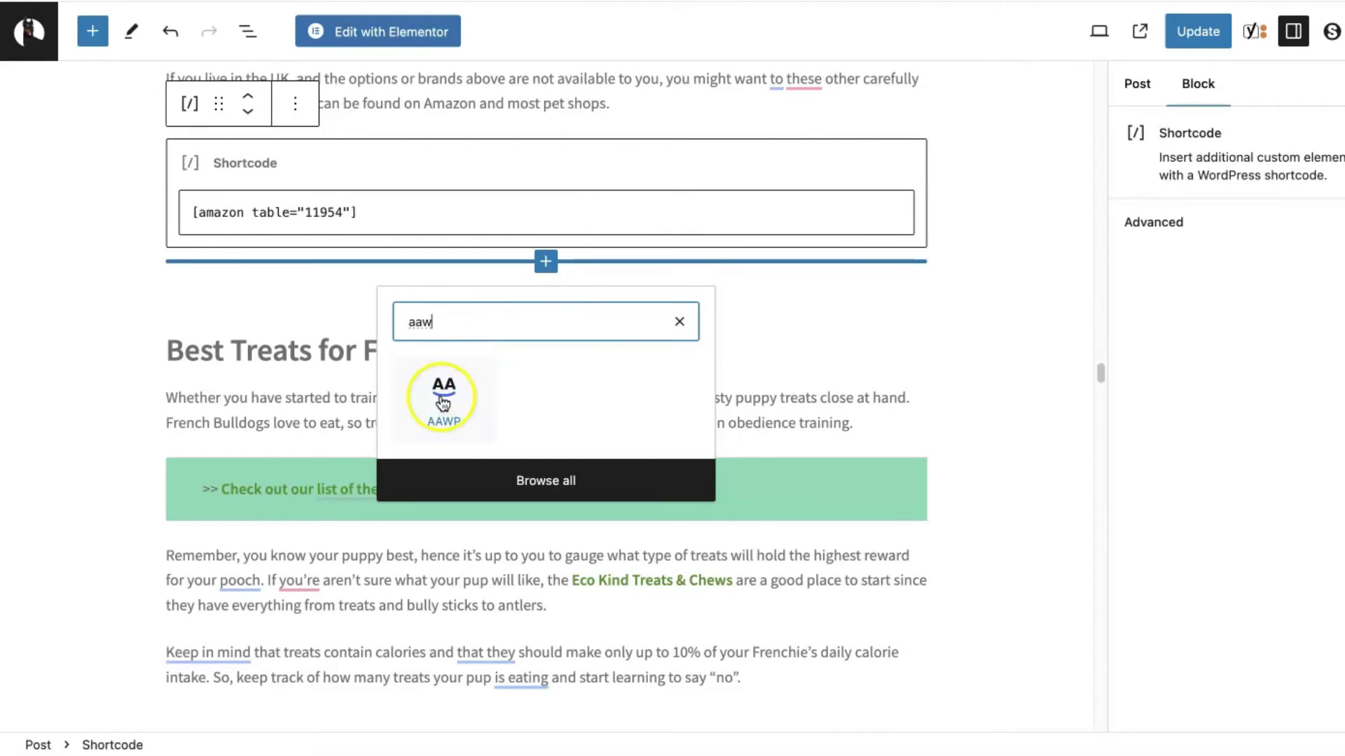
{"action": "left_click", "coordinate": [458, 371]}
{"action": "left_click", "coordinate": [634, 522]}
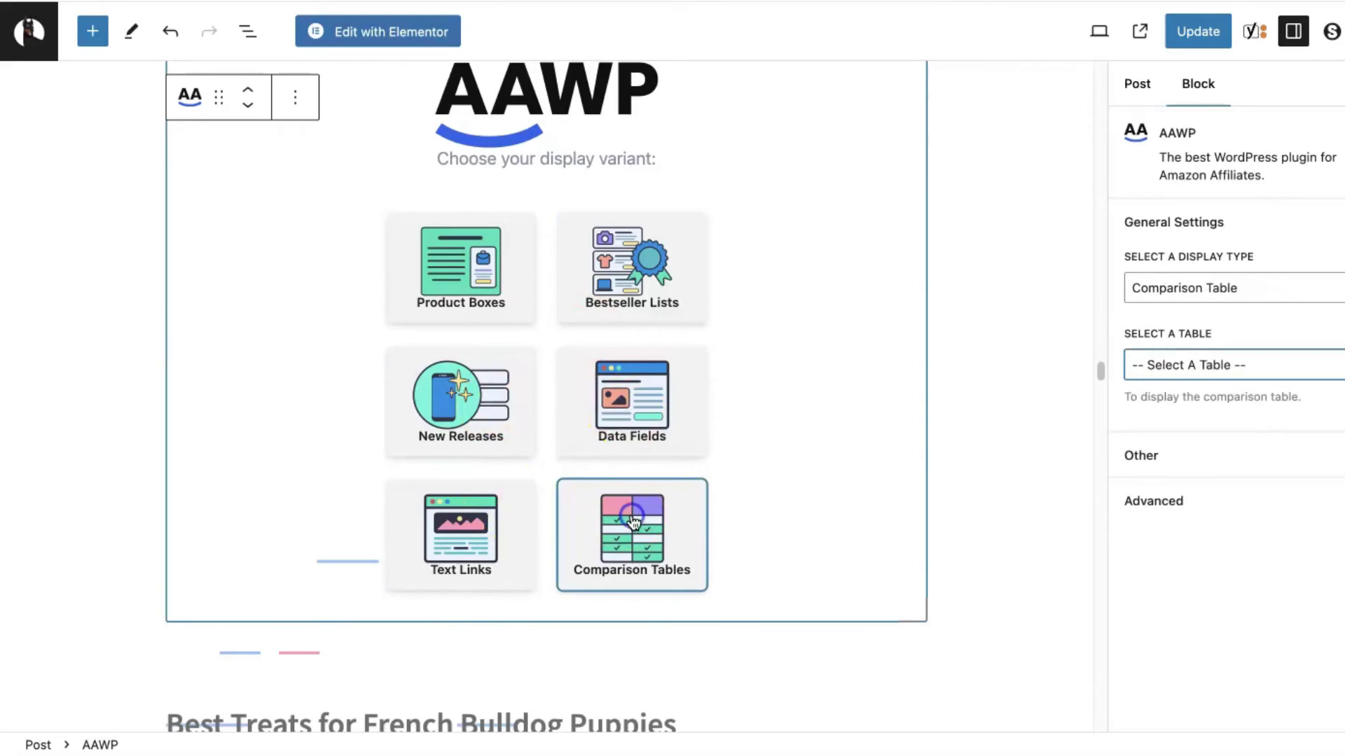
{"action": "left_click", "coordinate": [1215, 363]}
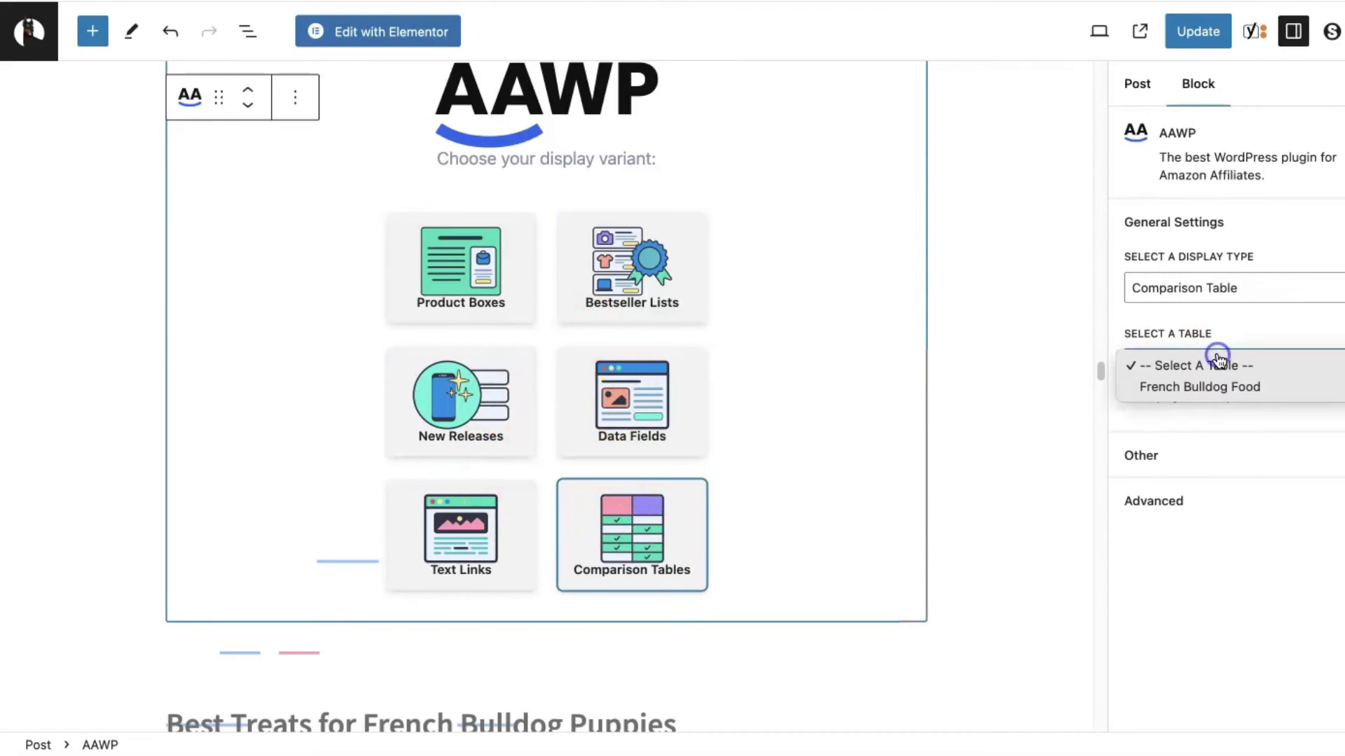
{"action": "left_click", "coordinate": [1218, 373]}
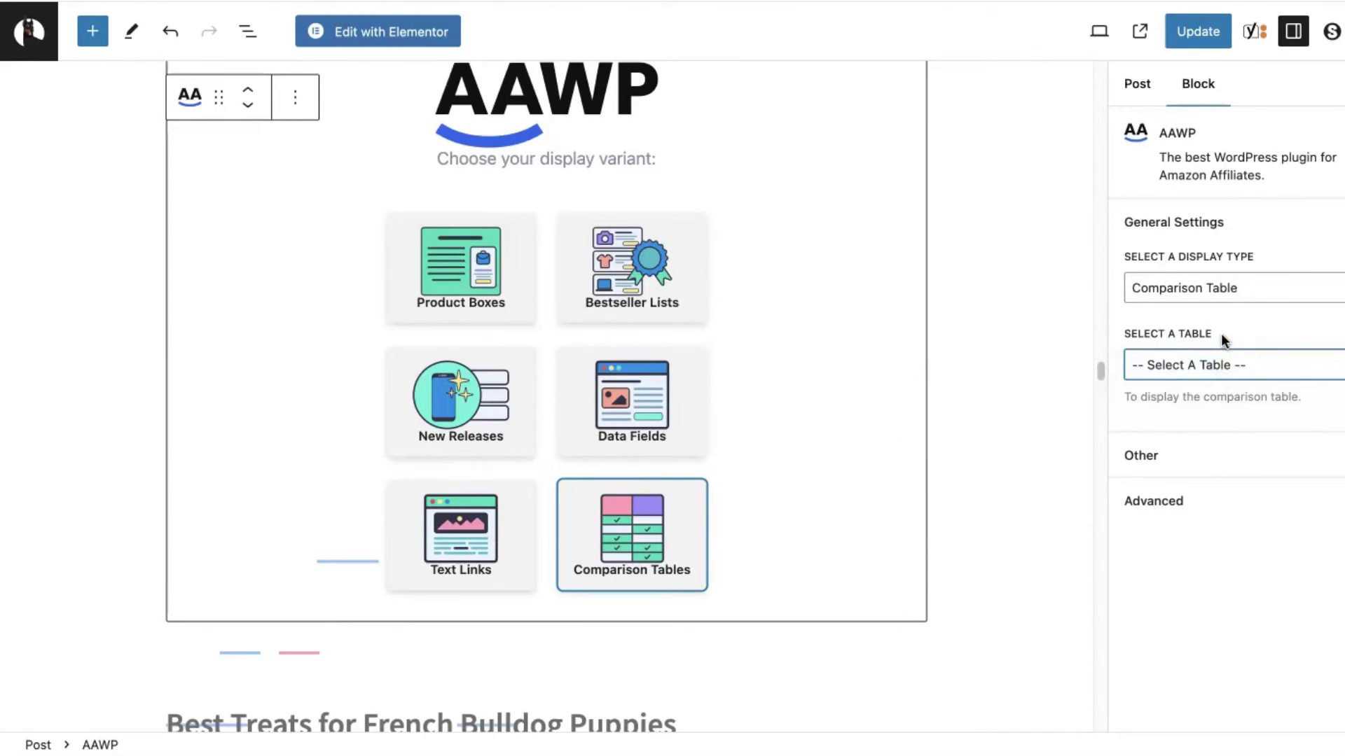
{"action": "left_click", "coordinate": [1219, 363]}
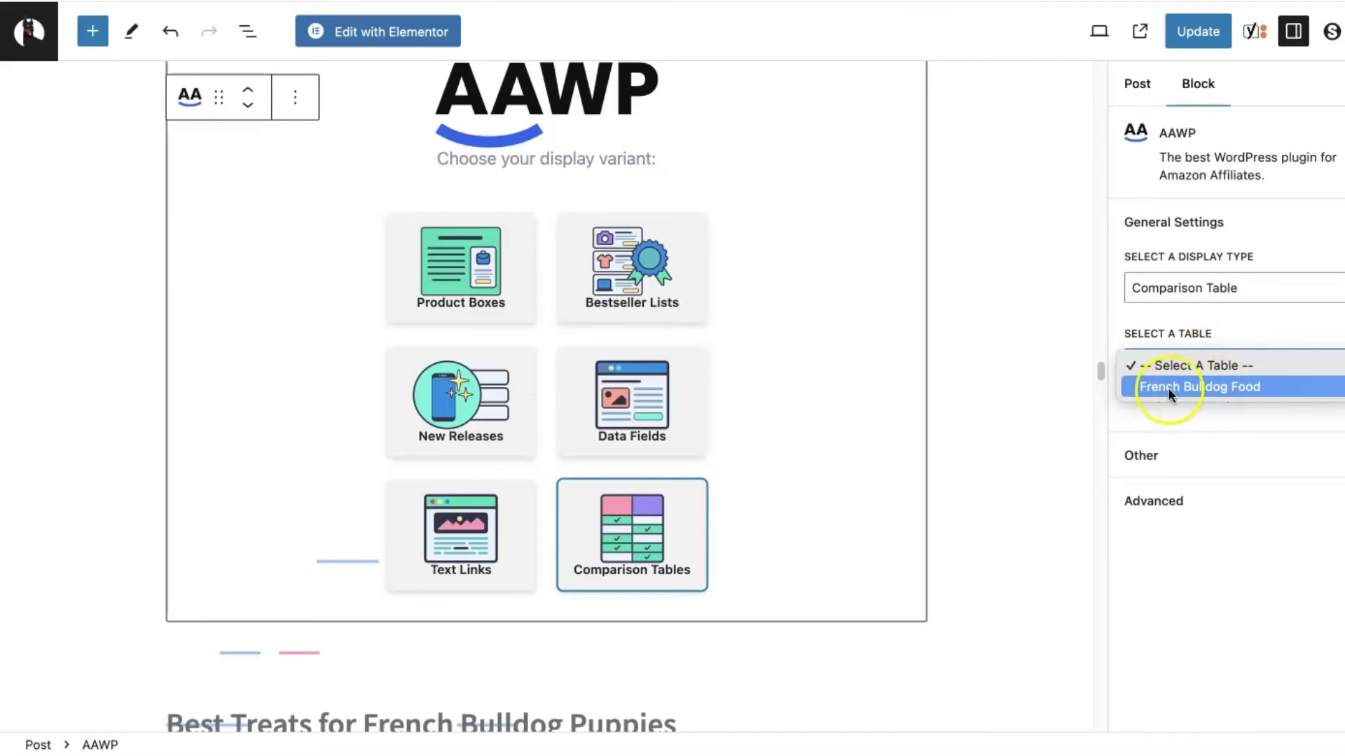
{"action": "left_click", "coordinate": [1194, 387]}
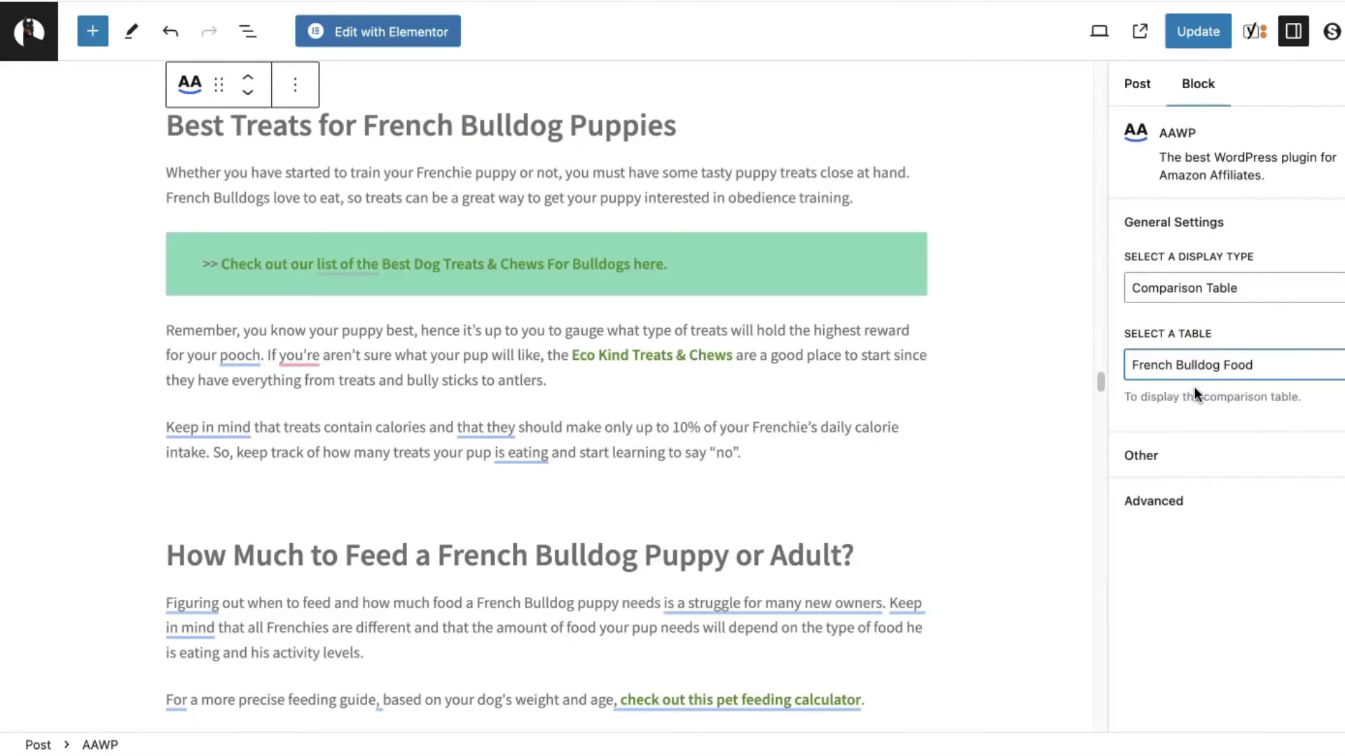
Step: Replace the shortcode with [amazon table="11957"] and update the post
{"action": "scroll", "coordinate": [893, 367], "scroll_direction": "up", "scroll_amount": 3}
{"action": "scroll", "coordinate": [894, 367], "scroll_direction": "up", "scroll_amount": 1}
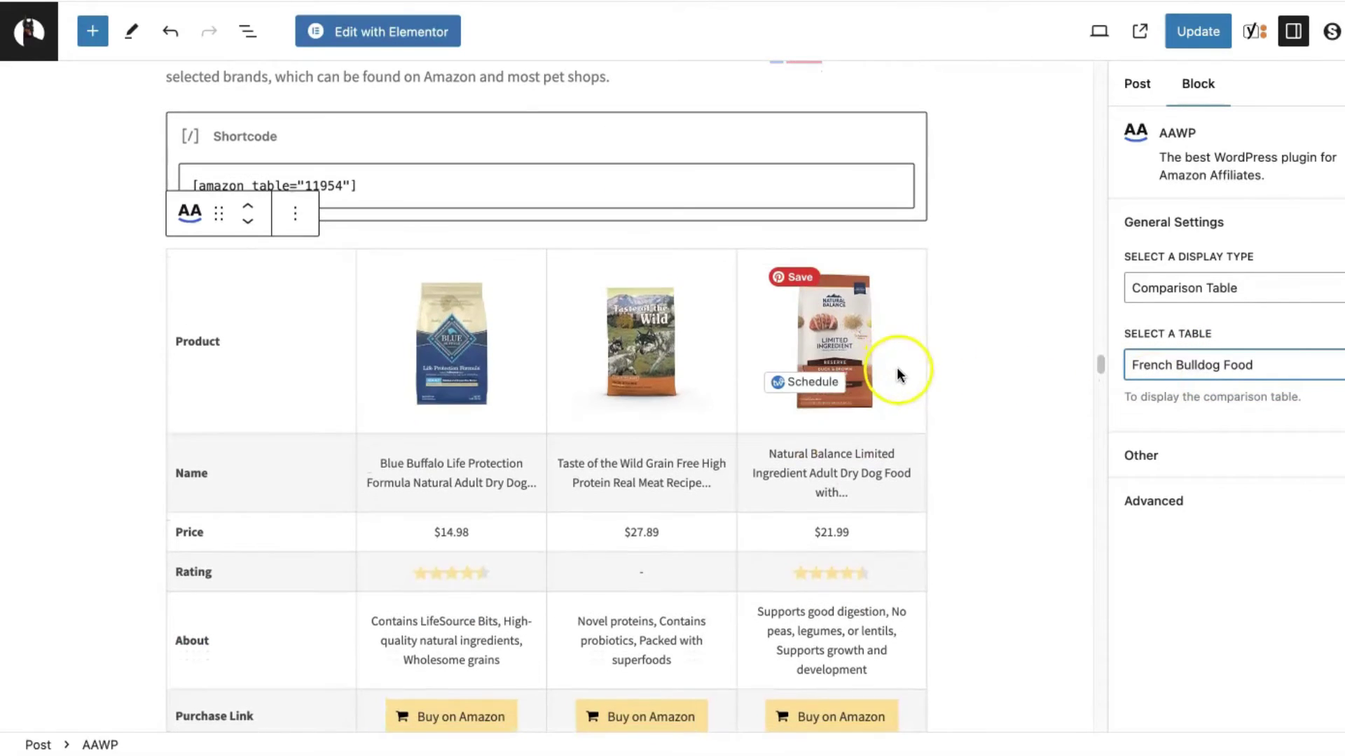
{"action": "triple_click", "coordinate": [781, 189]}
{"action": "type", "text": "[amazon table=\"11957\"]"}
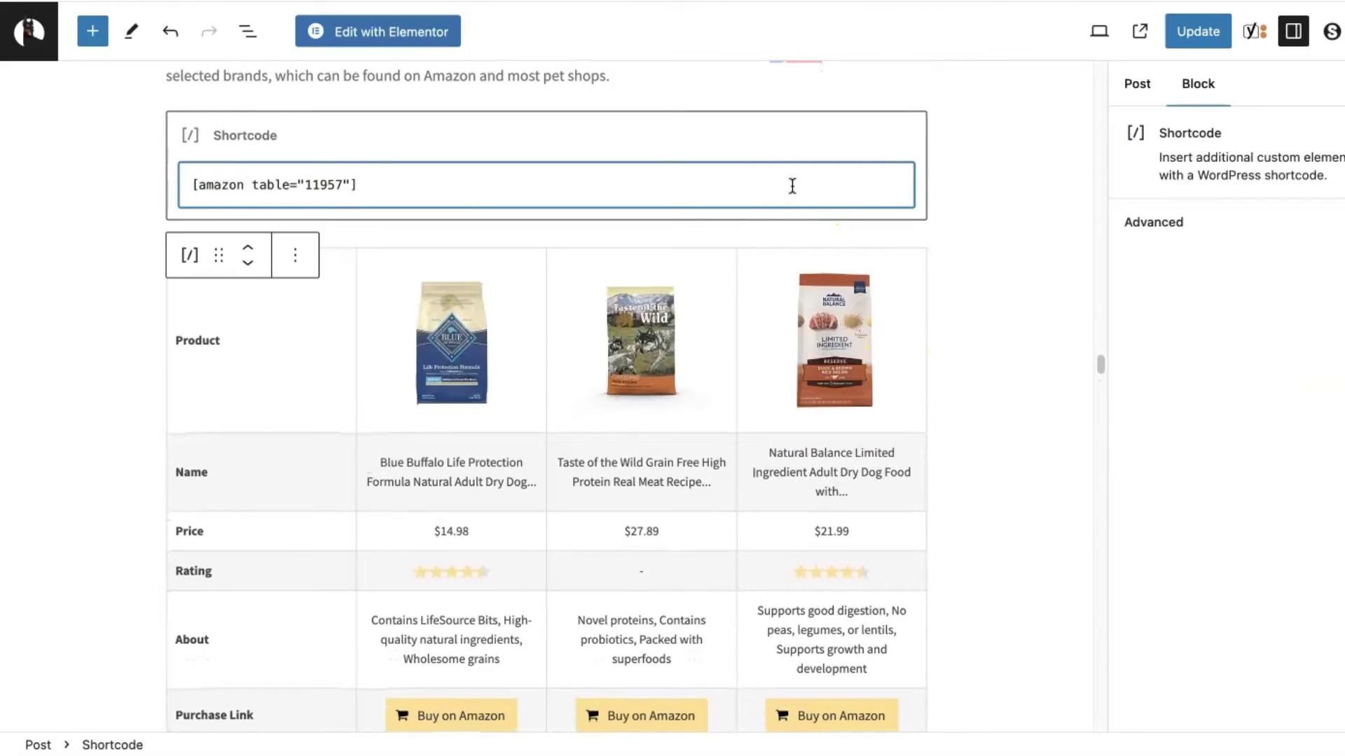
{"action": "left_click", "coordinate": [1199, 33]}
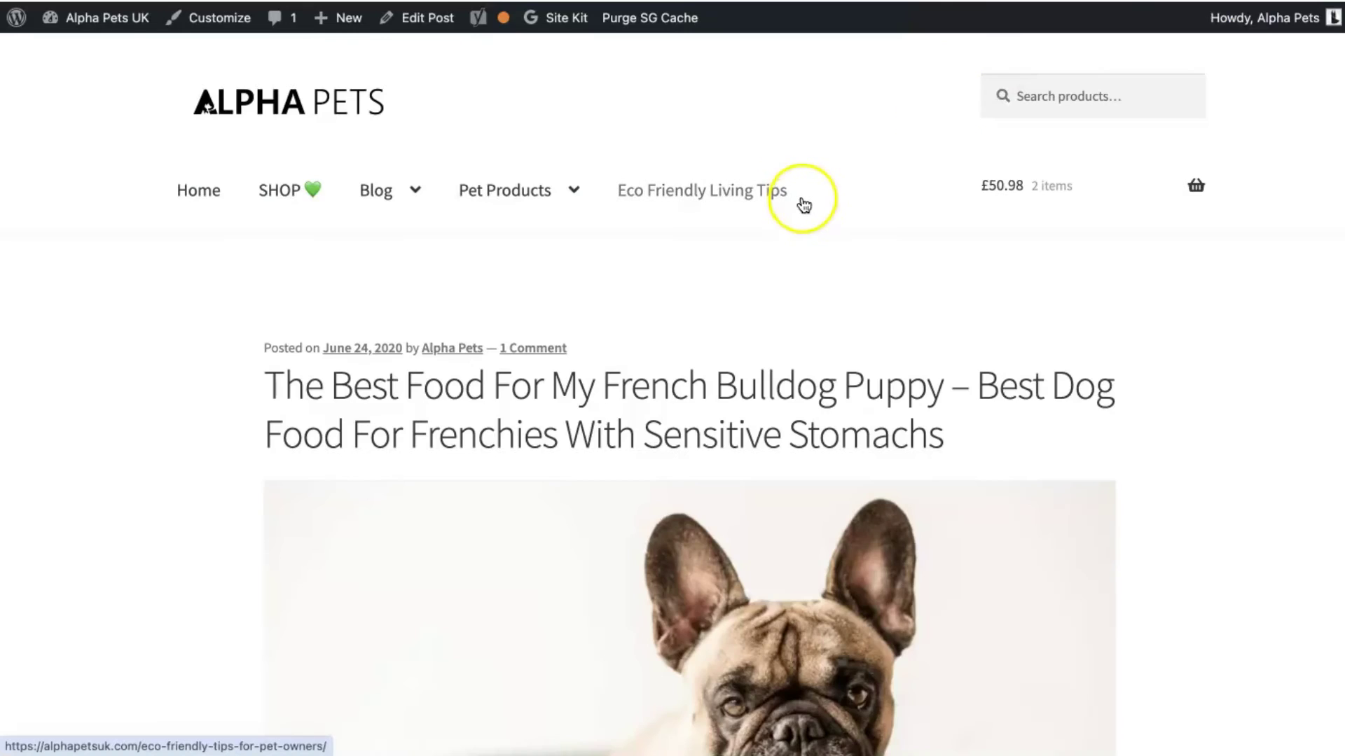
Step: Inspect the live UK food table: Taste of the Wild's empty rating, Natural Balance's description and $47.98 price
{"action": "scroll", "coordinate": [803, 194], "scroll_direction": "down", "scroll_amount": 20}
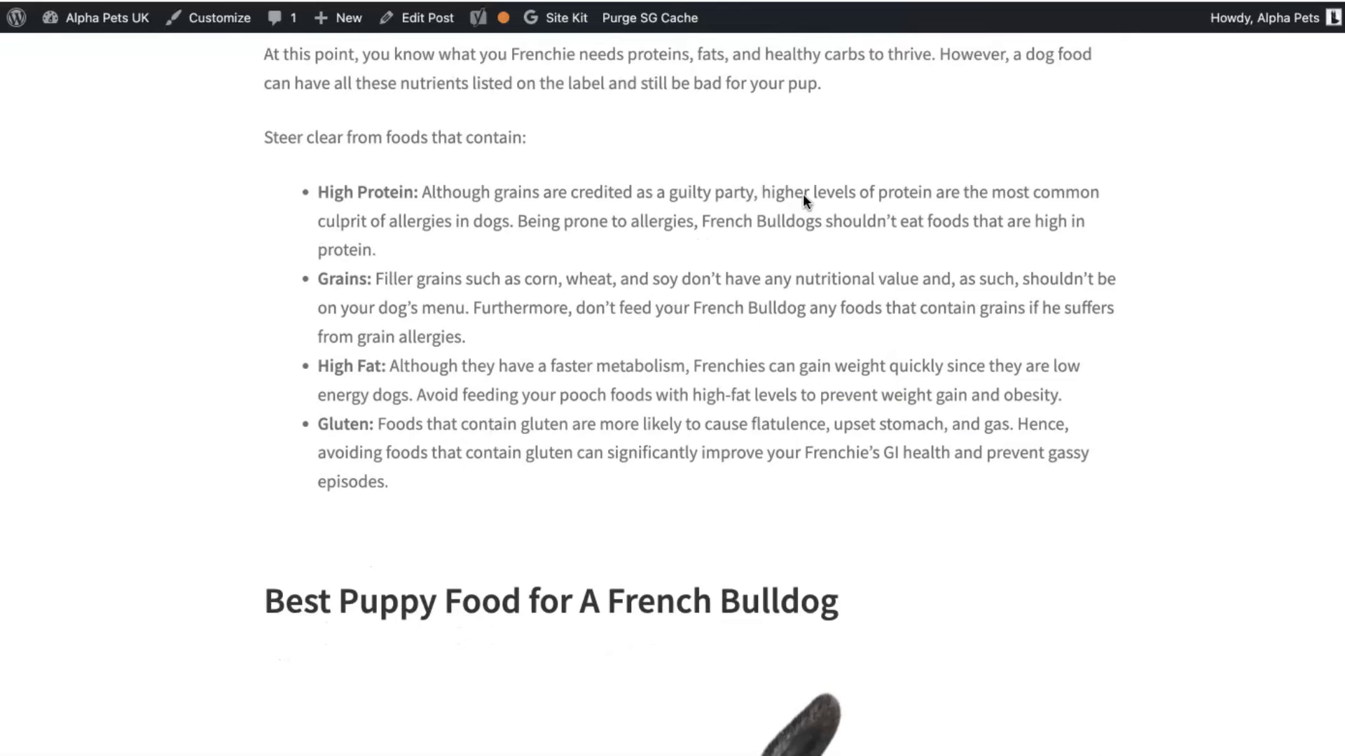
{"action": "scroll", "coordinate": [802, 200], "scroll_direction": "down", "scroll_amount": 20}
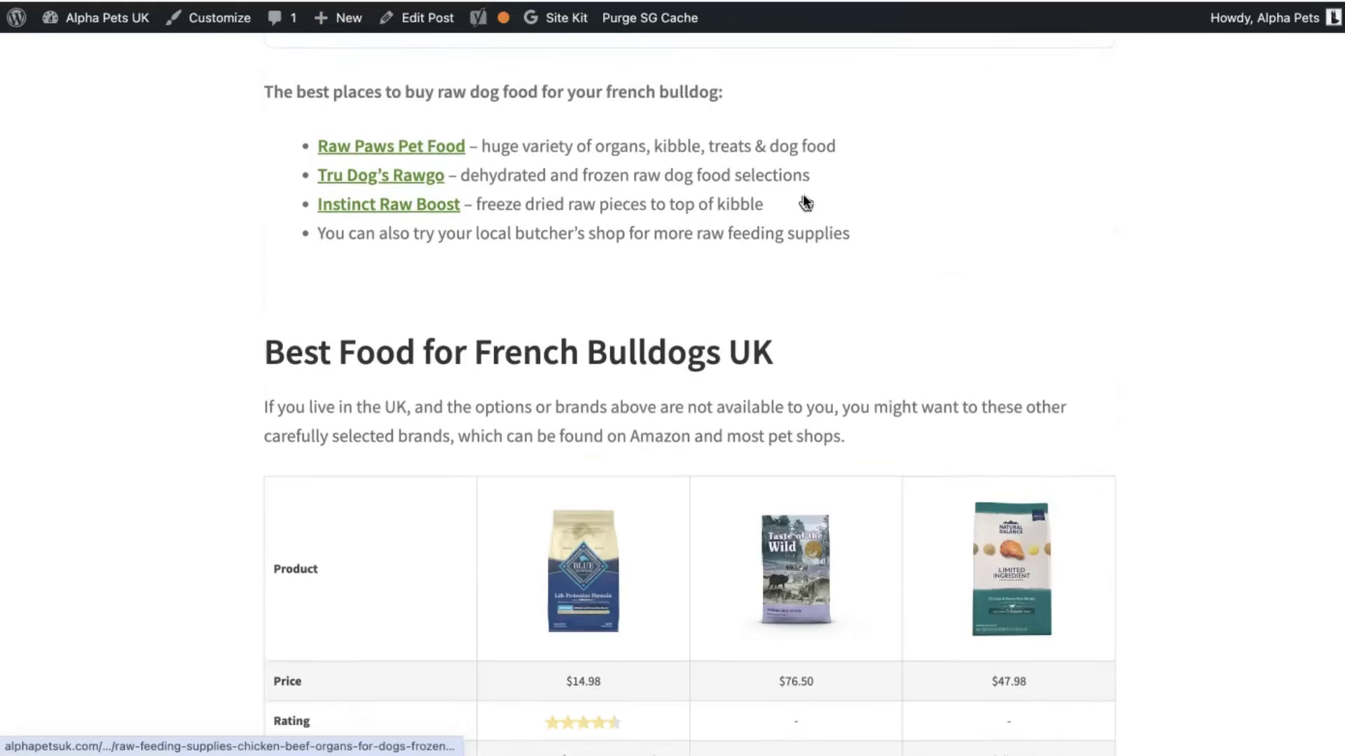
{"action": "scroll", "coordinate": [802, 194], "scroll_direction": "down", "scroll_amount": 4}
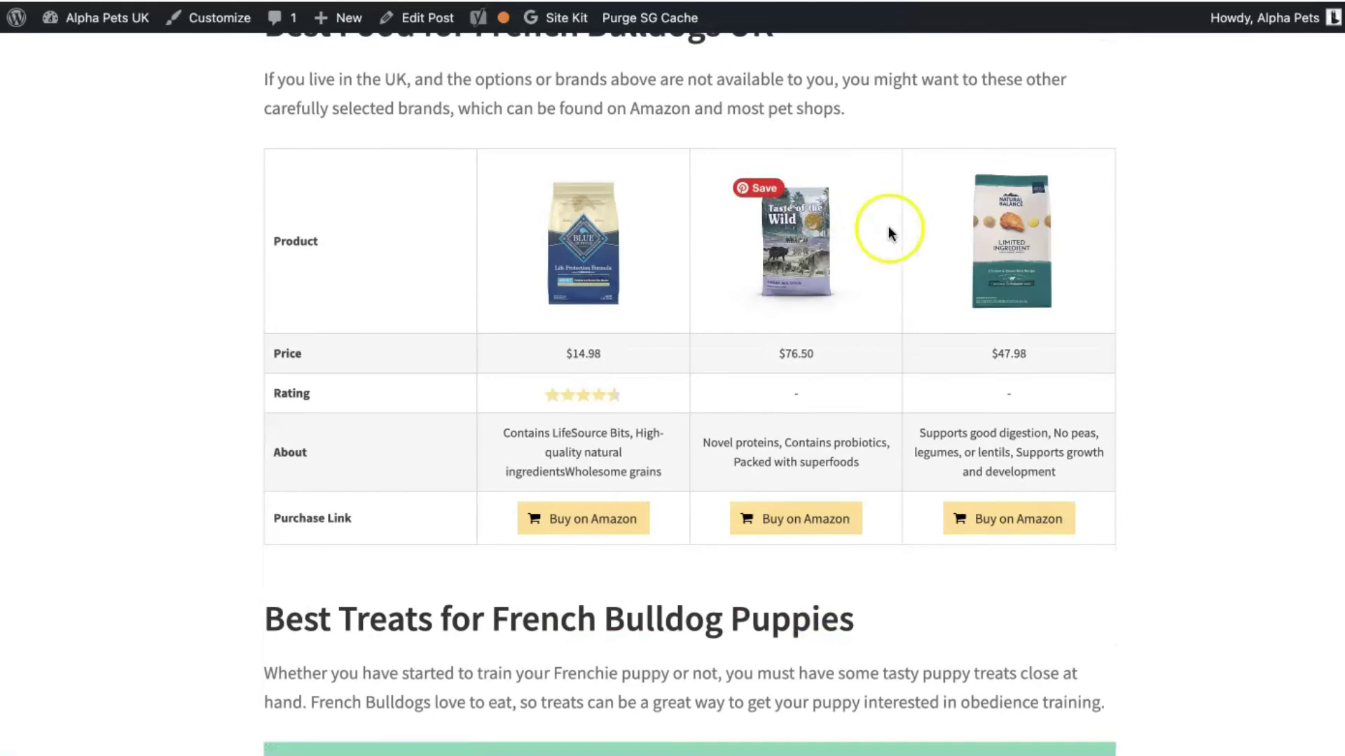
{"action": "left_click", "coordinate": [790, 401]}
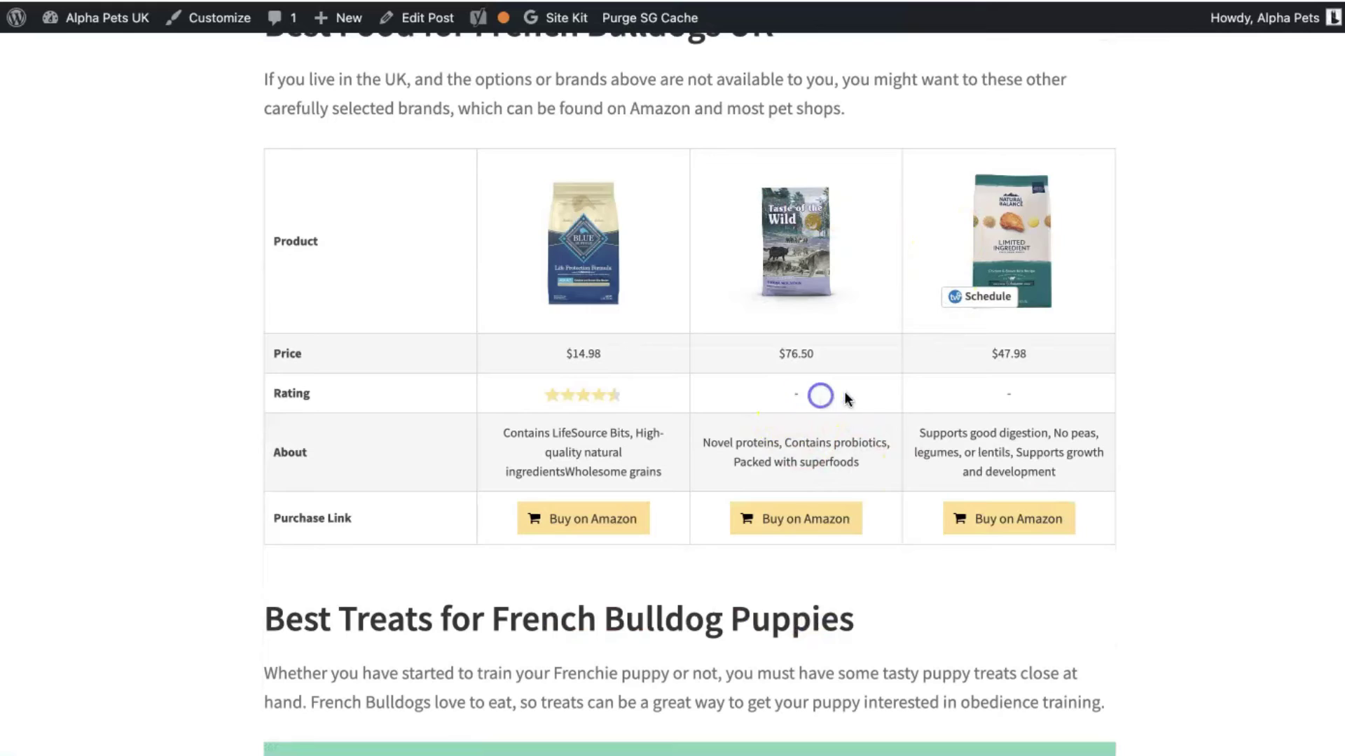
{"action": "left_click_drag", "start_coordinate": [903, 435], "coordinate": [1051, 466]}
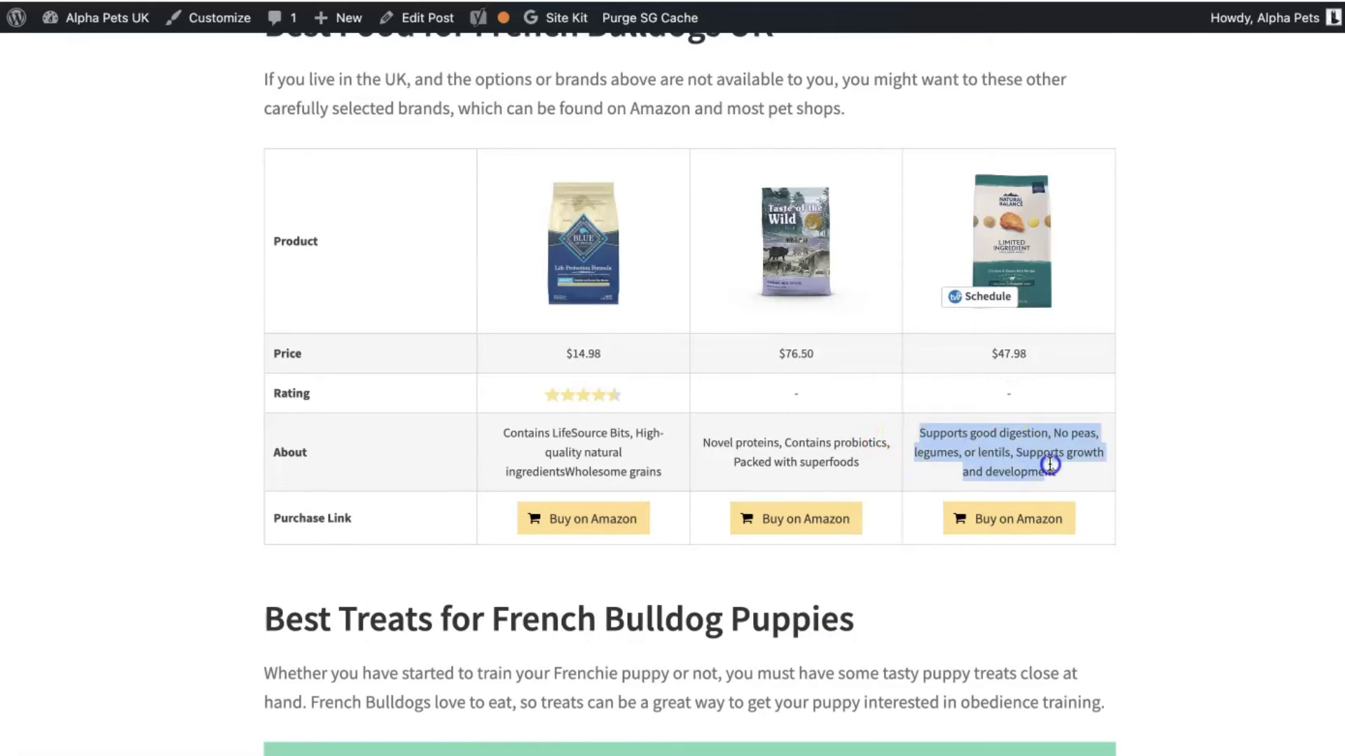
{"action": "left_click", "coordinate": [1050, 465]}
{"action": "left_click", "coordinate": [782, 399]}
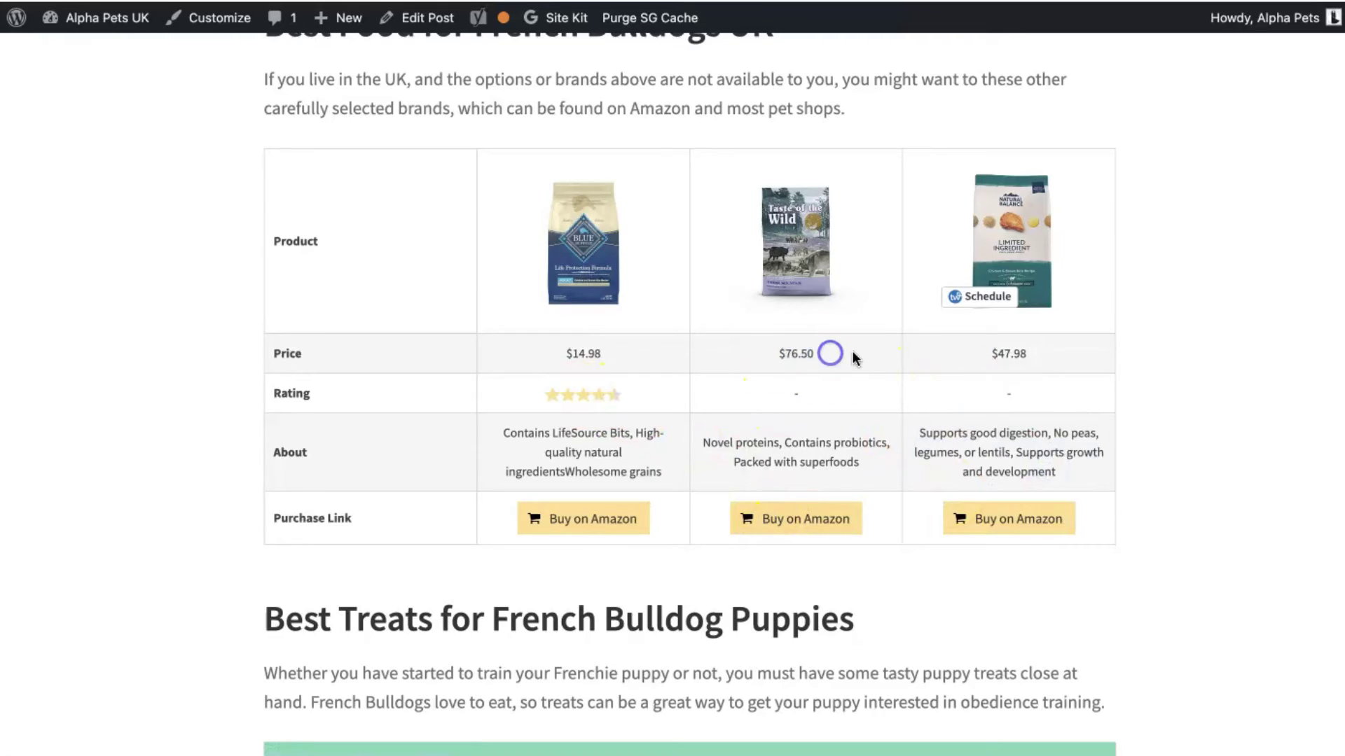
{"action": "scroll", "coordinate": [892, 371], "scroll_direction": "up", "scroll_amount": 1}
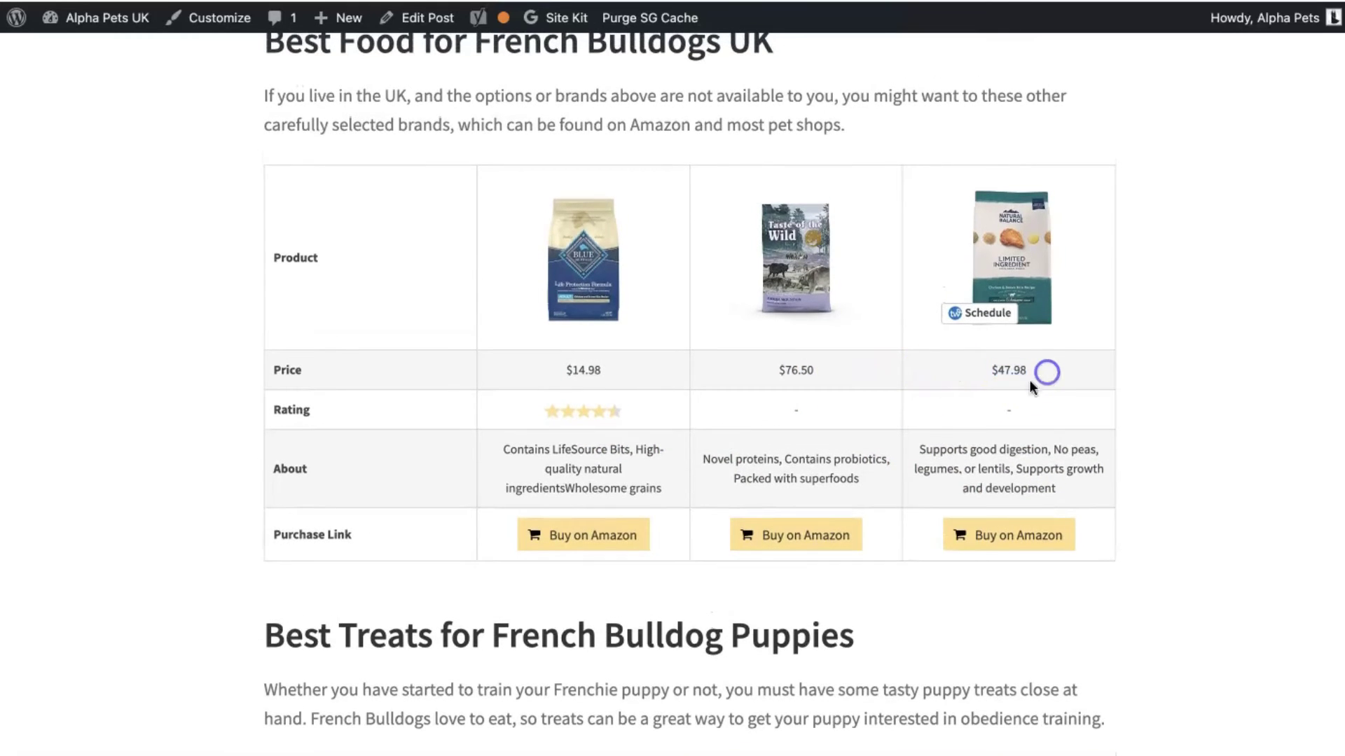
{"action": "left_click", "coordinate": [957, 415]}
{"action": "scroll", "coordinate": [957, 415], "scroll_direction": "up", "scroll_amount": 2}
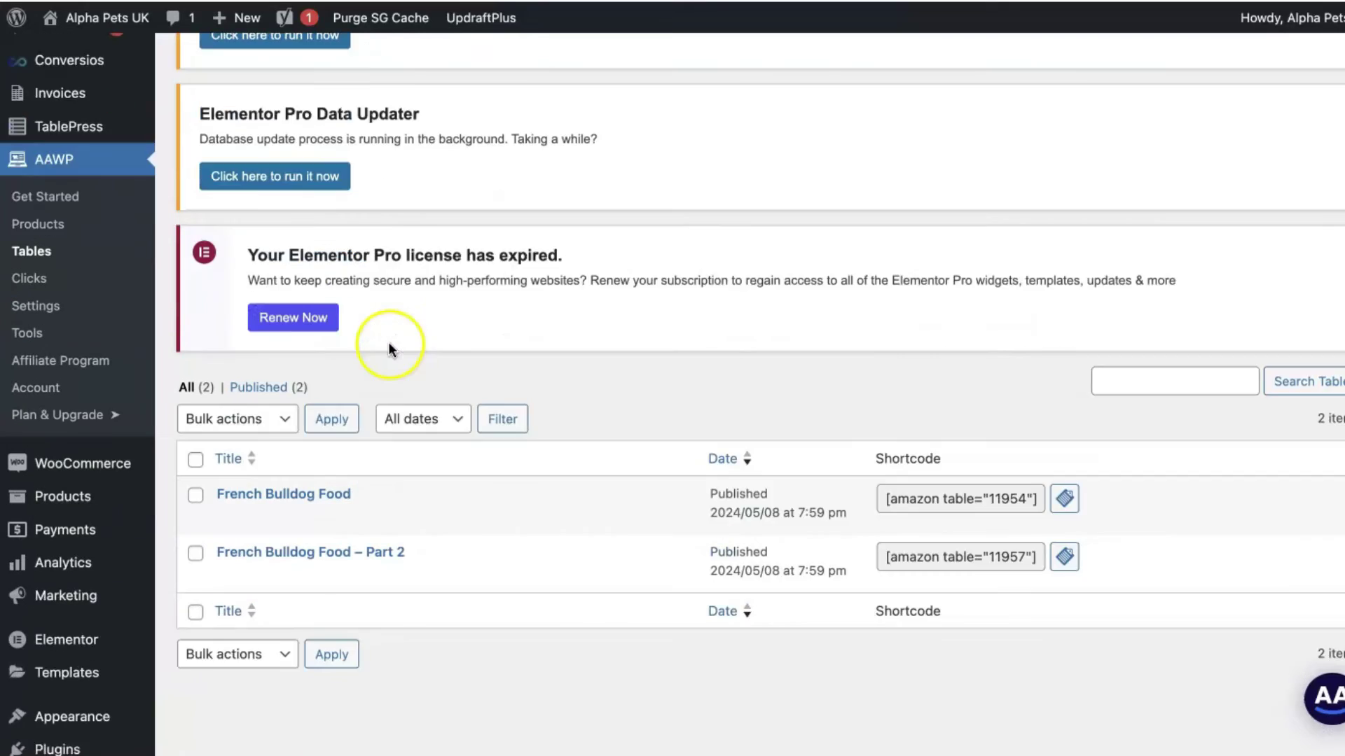
Step: Duplicate the French Bulldog Food – Part 2 and Template To Use tables, then edit the template copy
{"action": "scroll", "coordinate": [385, 336], "scroll_direction": "down", "scroll_amount": 3}
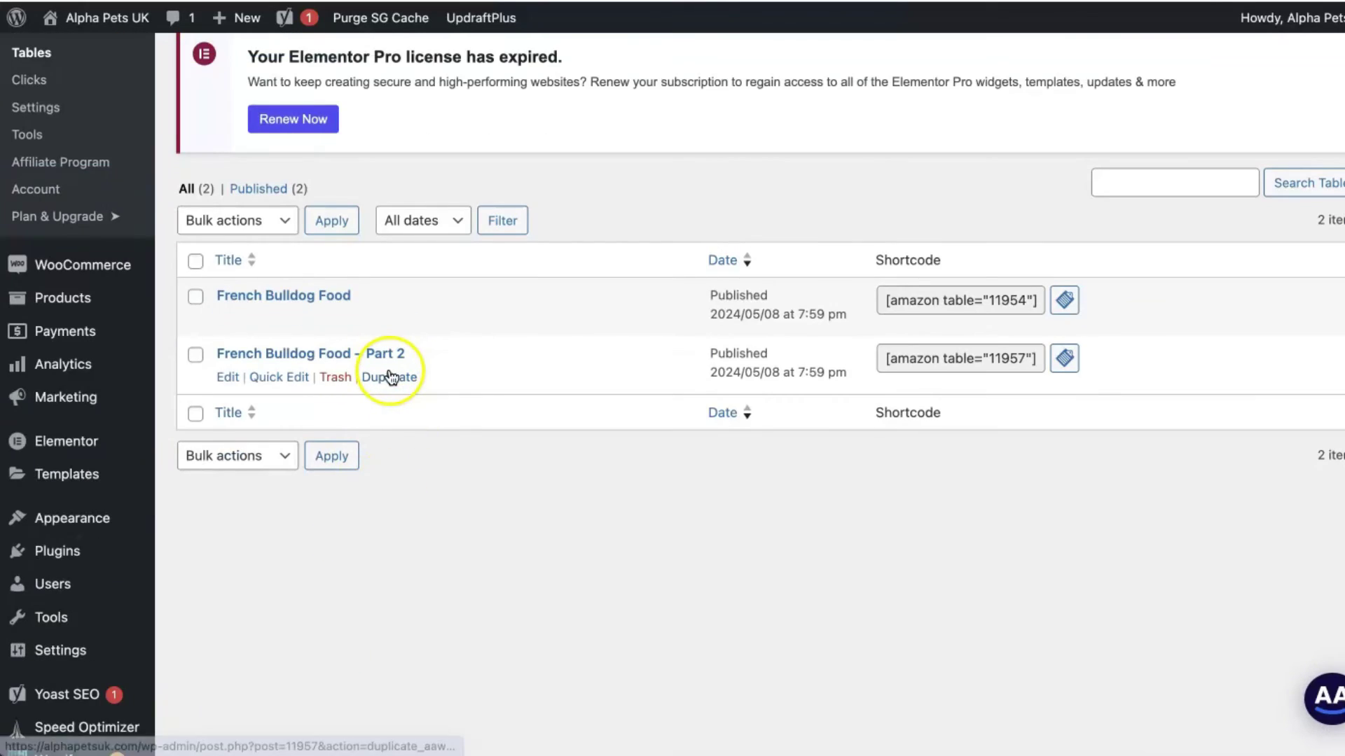
{"action": "left_click", "coordinate": [389, 377]}
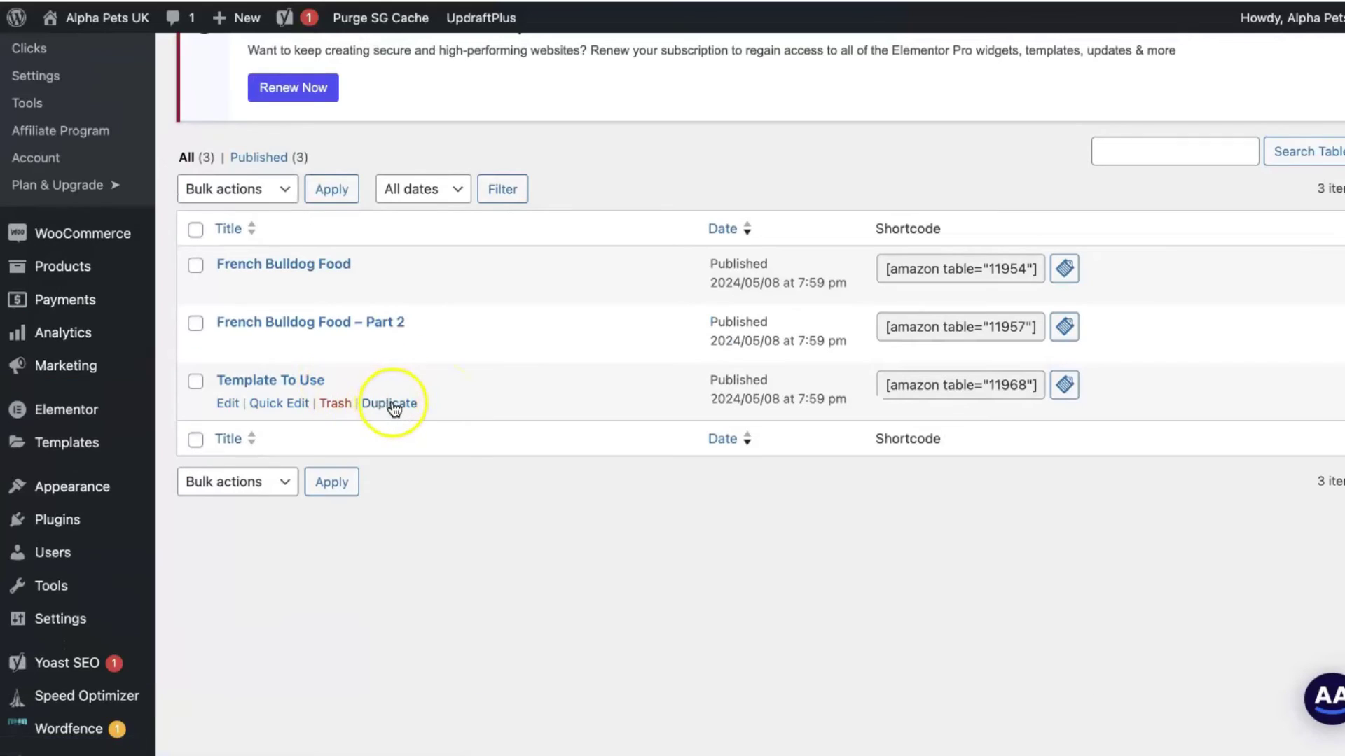
{"action": "left_click", "coordinate": [394, 404]}
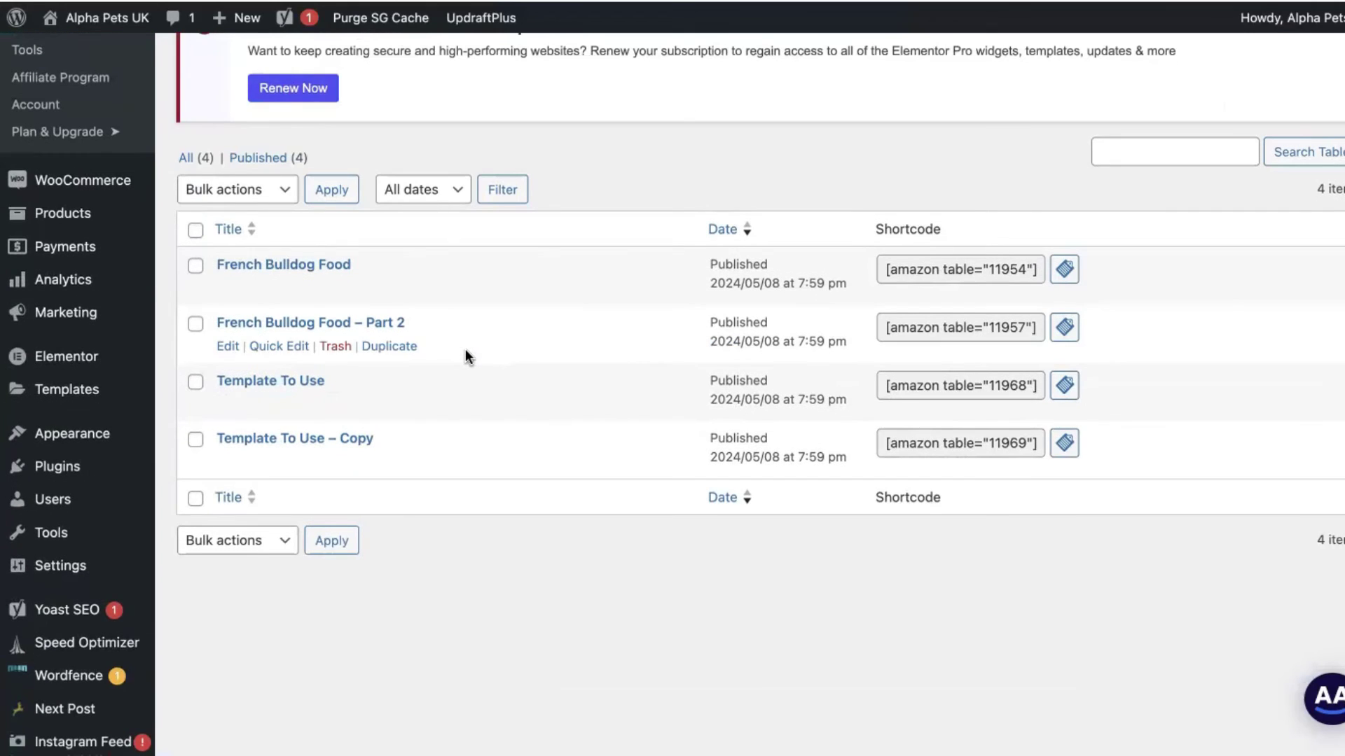
{"action": "left_click", "coordinate": [228, 462]}
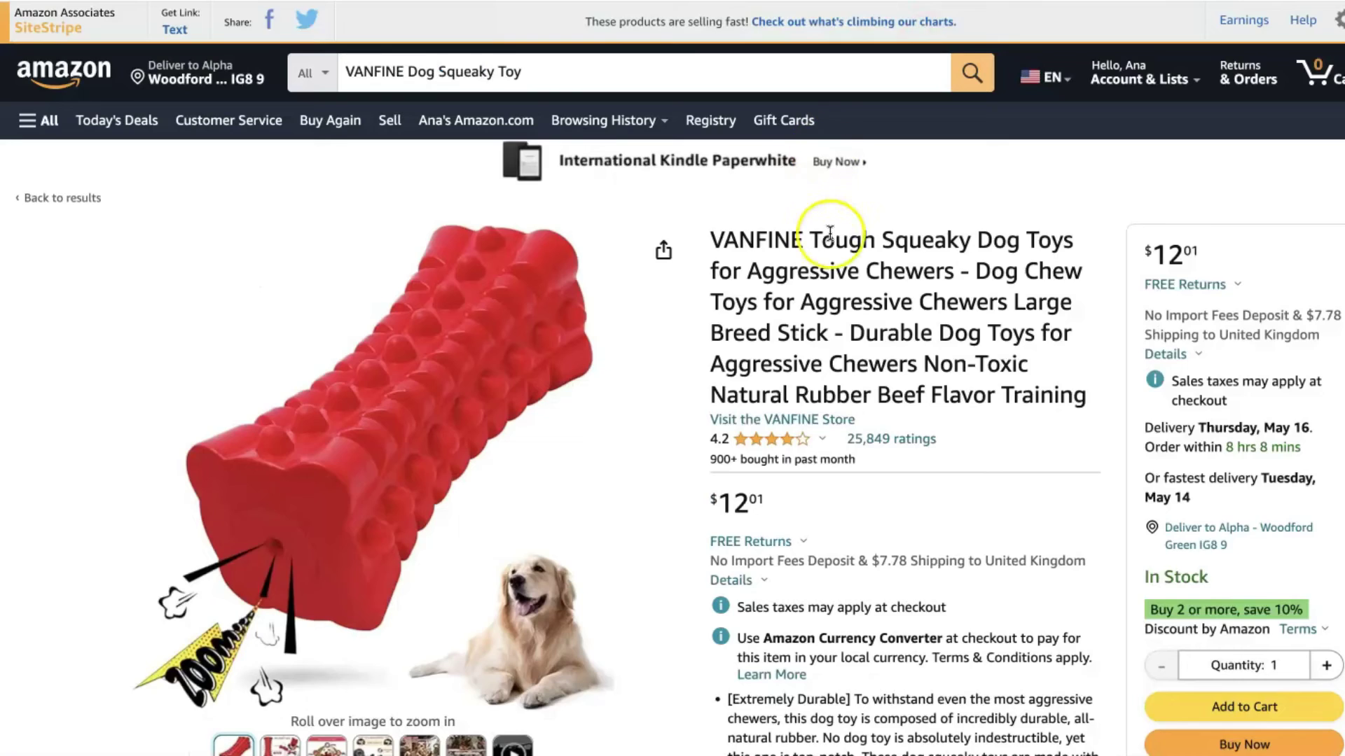
Step: Paste the fifth product's short About description into its override field
{"action": "scroll", "coordinate": [836, 420], "scroll_direction": "down", "scroll_amount": 4}
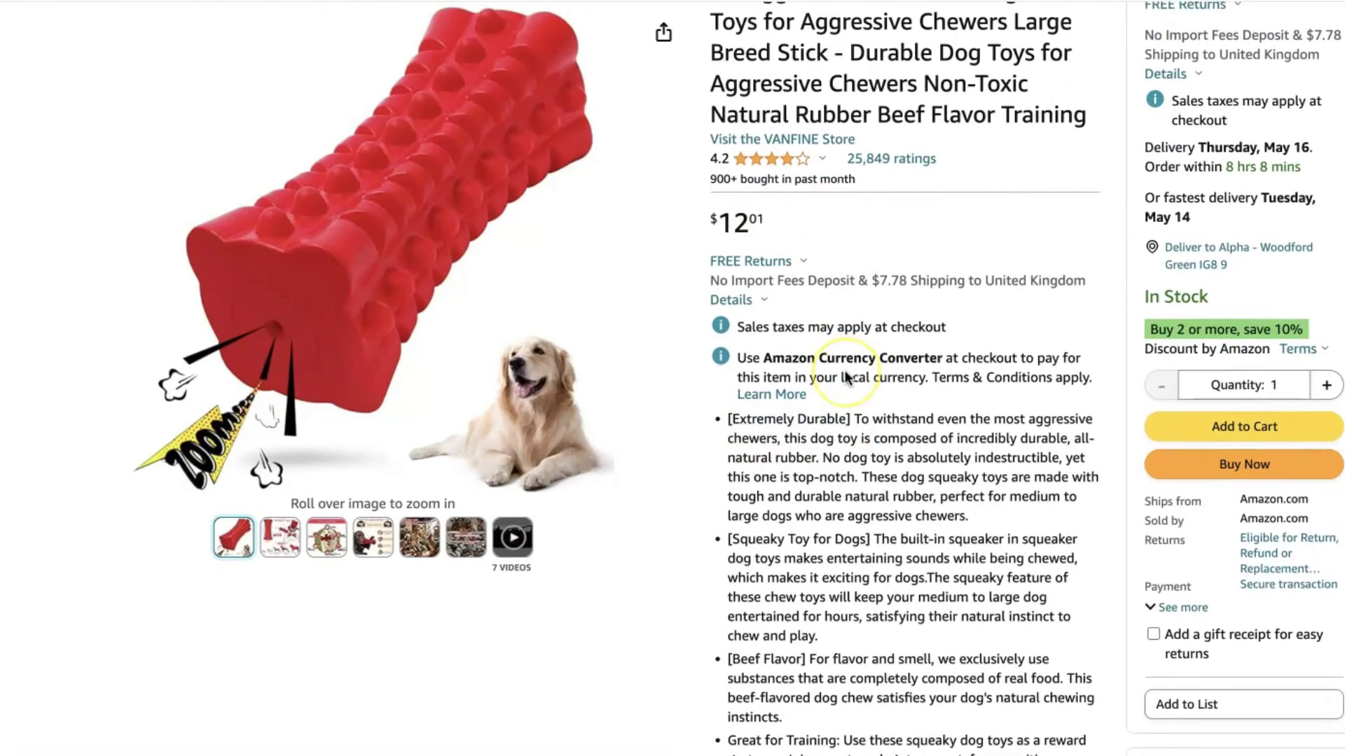
{"action": "scroll", "coordinate": [840, 375], "scroll_direction": "down", "scroll_amount": 2}
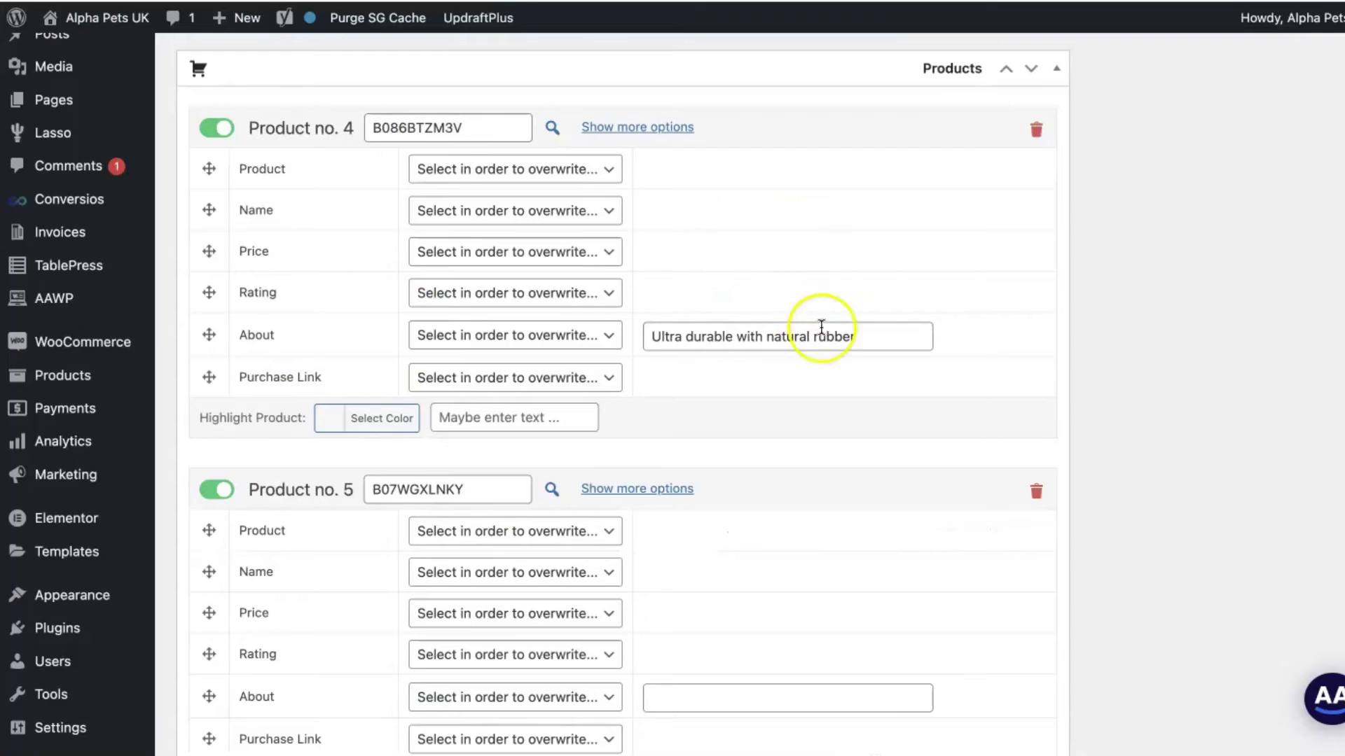
{"action": "scroll", "coordinate": [819, 420], "scroll_direction": "down", "scroll_amount": 3}
{"action": "left_click", "coordinate": [781, 518]}
{"action": "type", "text": "Extremely Durable"}
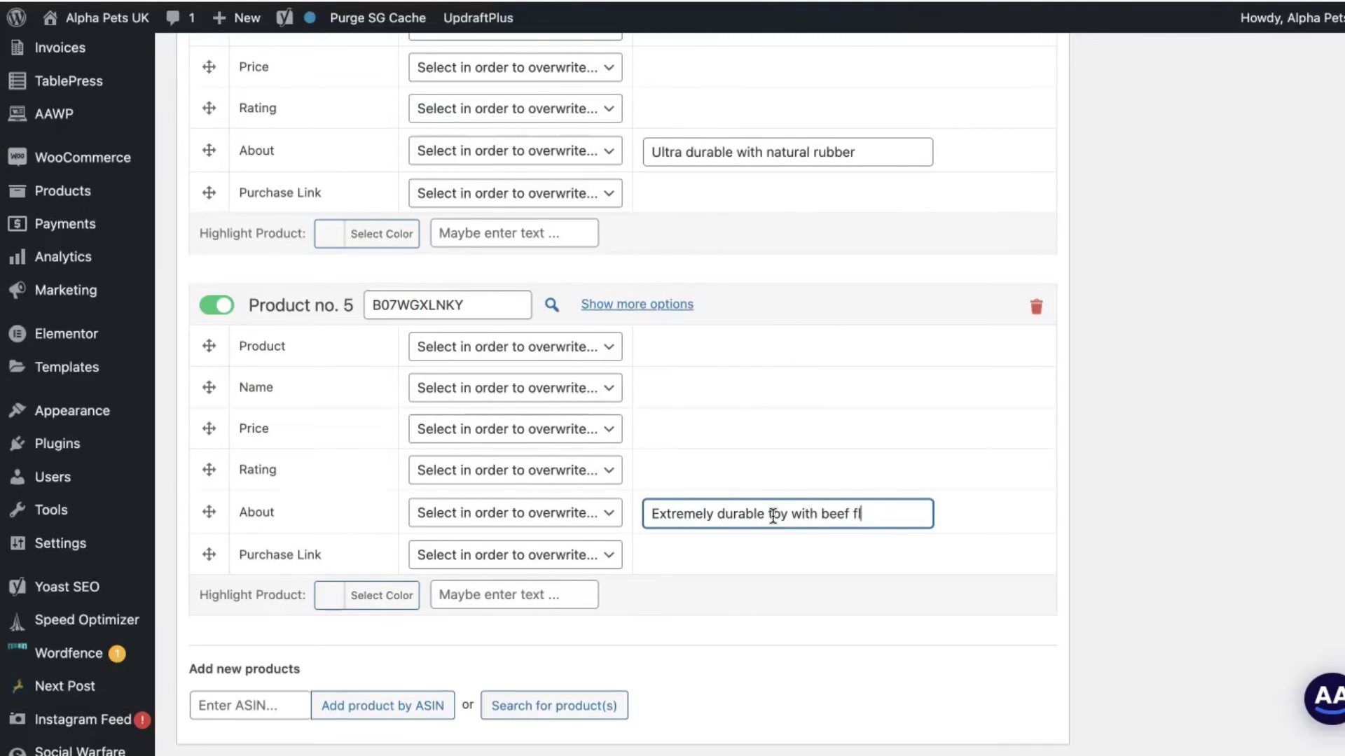
Step: Copy the Iokheira Dumbbell Dog Chew product name and enter 'Toug' as a search term
{"action": "left_click_drag", "start_coordinate": [292, 141], "coordinate": [561, 141]}
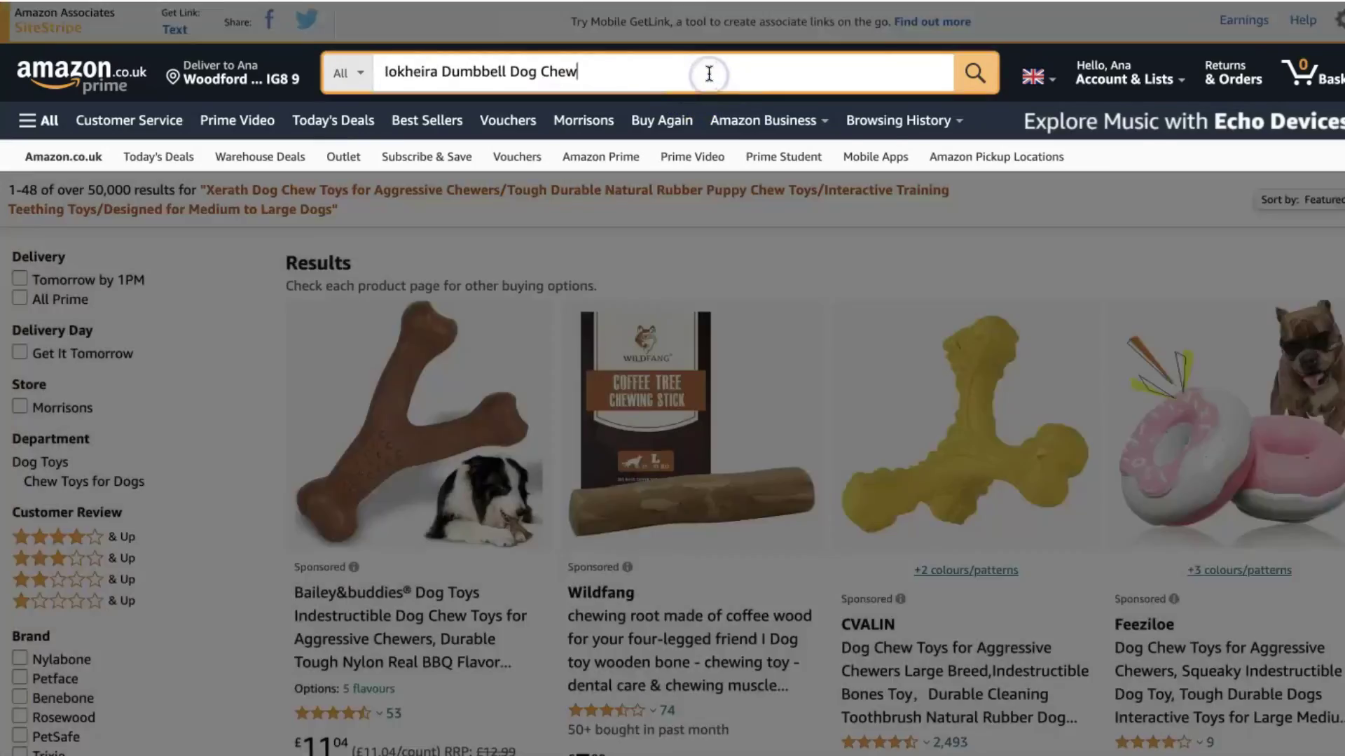
{"action": "key", "text": "Return"}
{"action": "scroll", "coordinate": [910, 350], "scroll_direction": "down", "scroll_amount": 4}
{"action": "scroll", "coordinate": [991, 489], "scroll_direction": "up", "scroll_amount": 3}
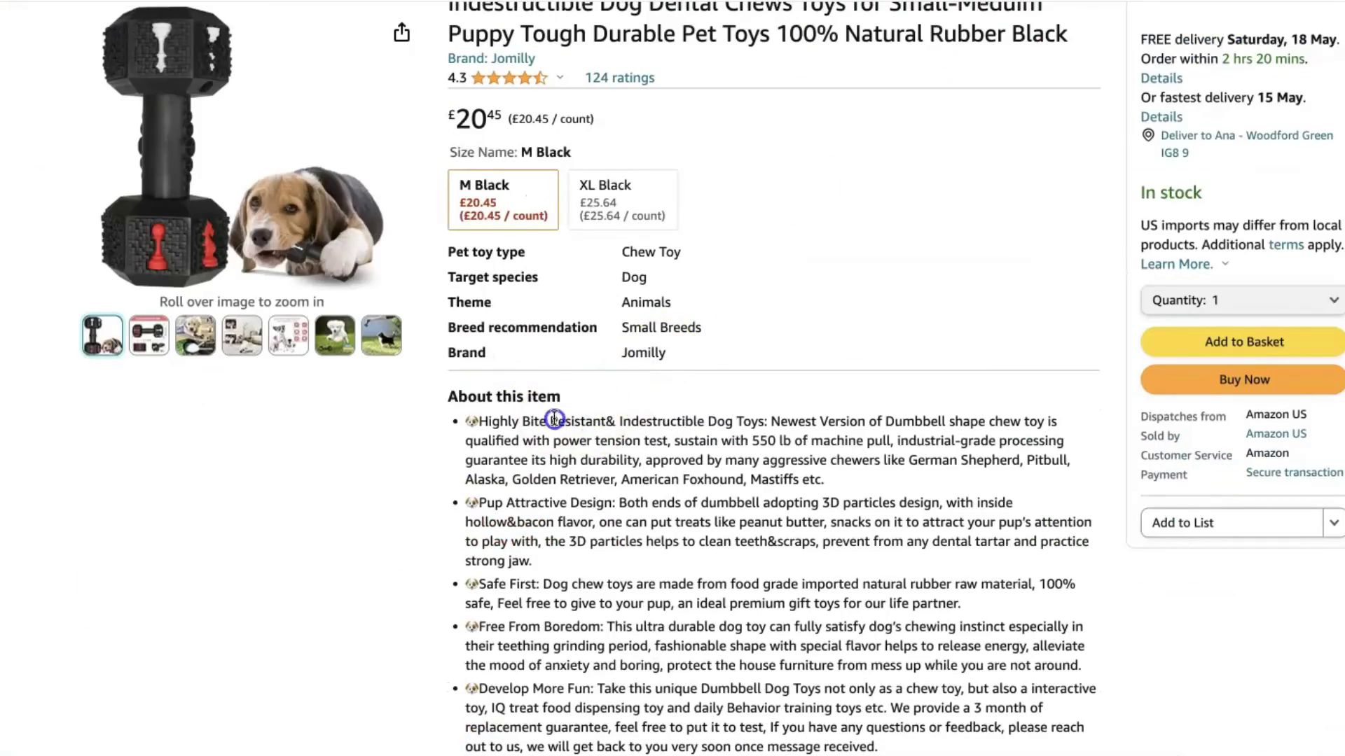
{"action": "scroll", "coordinate": [483, 391], "scroll_direction": "down", "scroll_amount": 1}
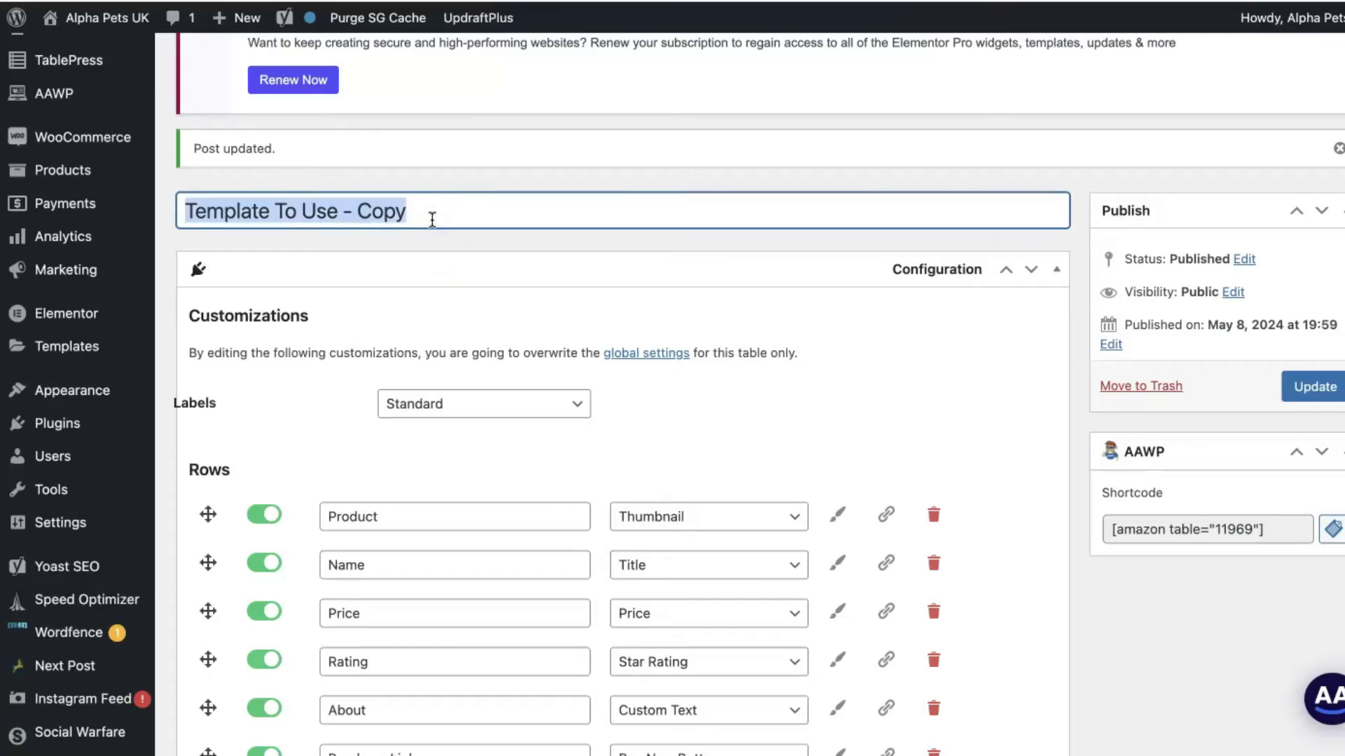
{"action": "type", "text": "Toug"}
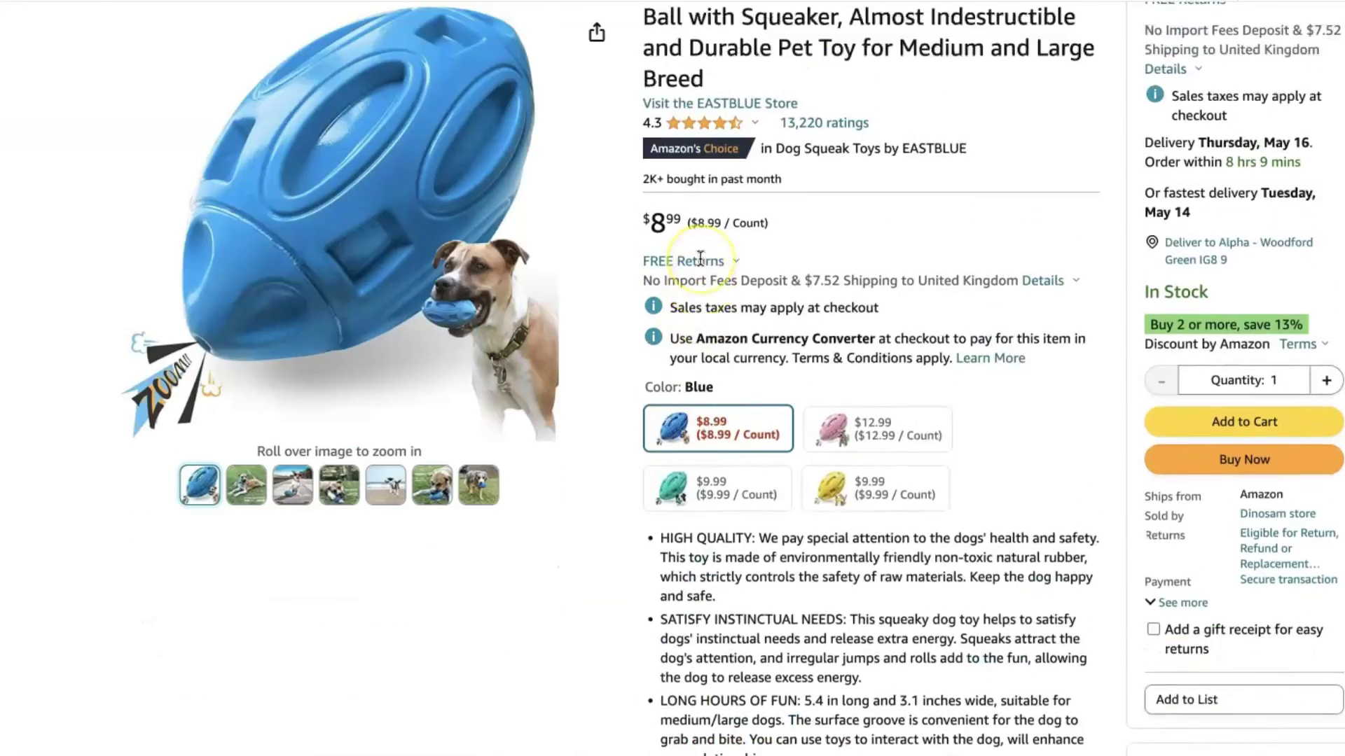
{"action": "scroll", "coordinate": [861, 280], "scroll_direction": "down", "scroll_amount": 4}
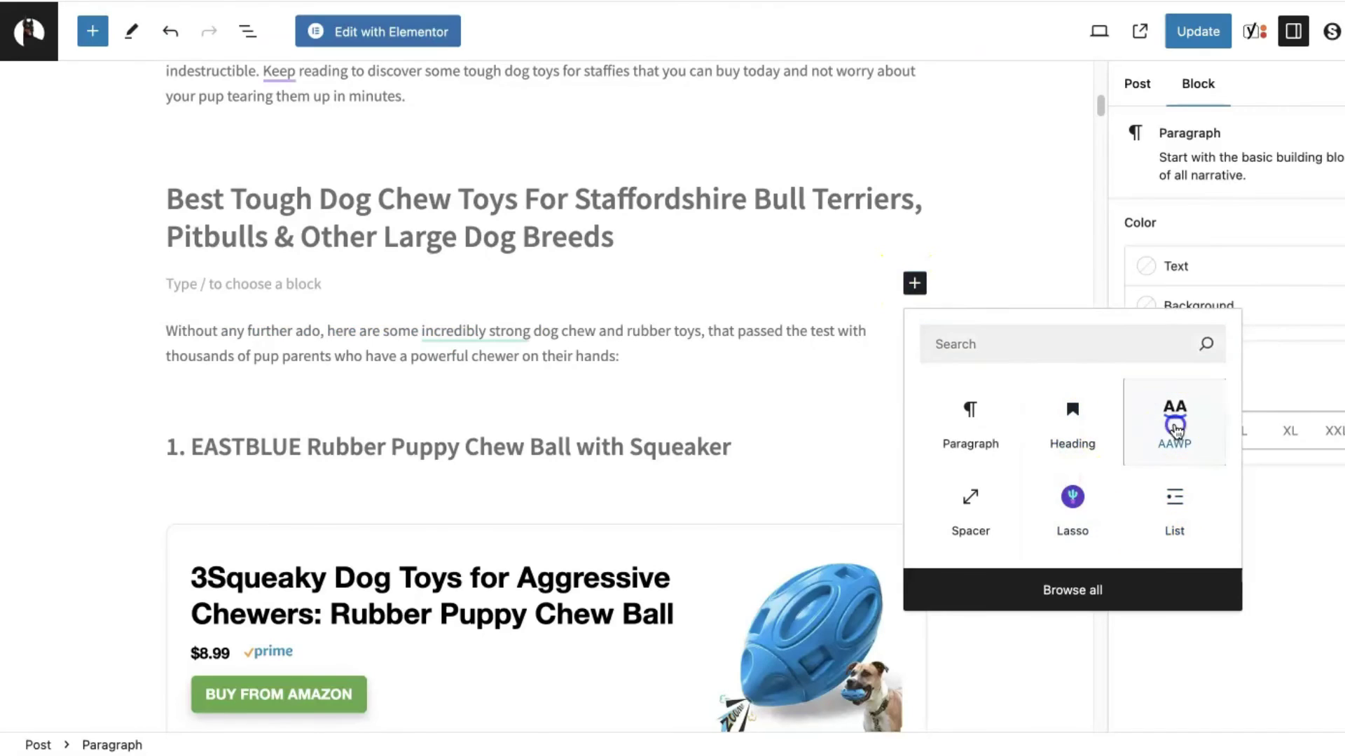
Step: Insert an AAWP comparison table block showing the Tough dog toys table
{"action": "left_click", "coordinate": [1170, 417]}
{"action": "left_click", "coordinate": [669, 566]}
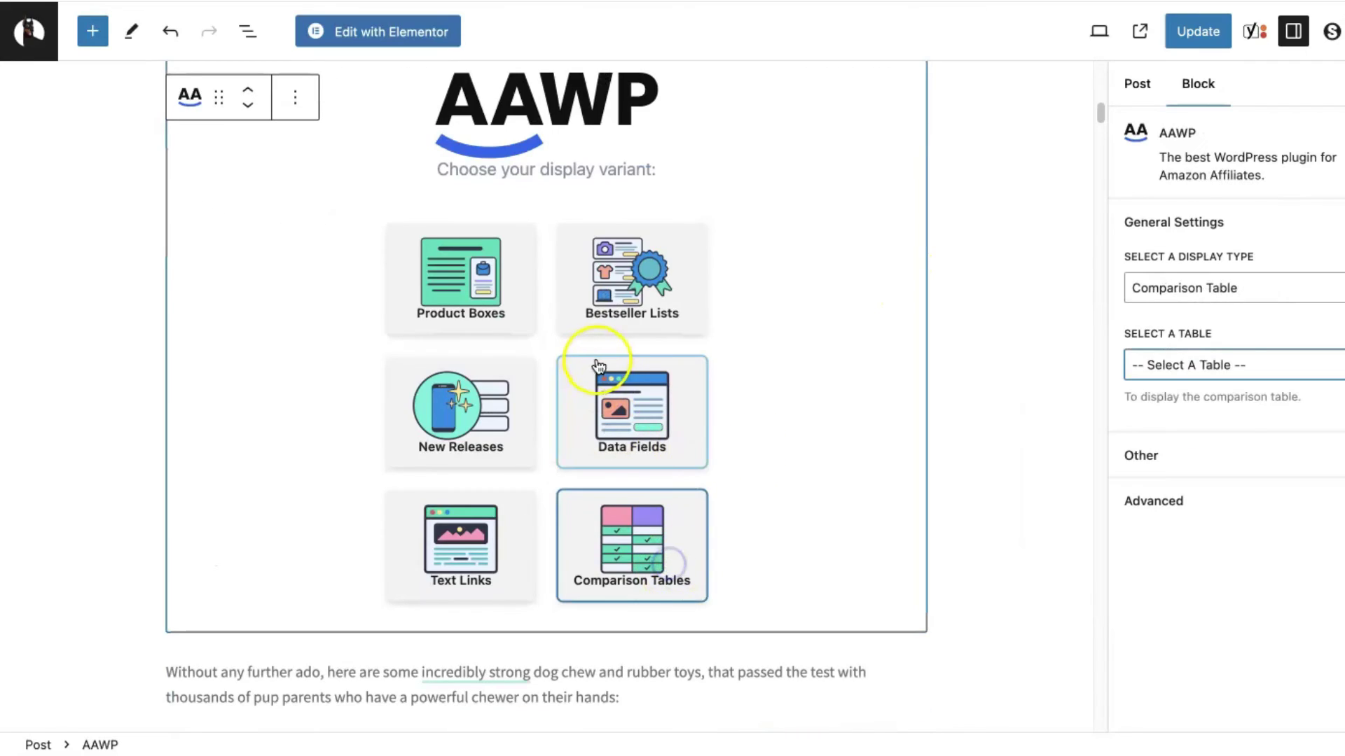
{"action": "left_click", "coordinate": [1230, 367]}
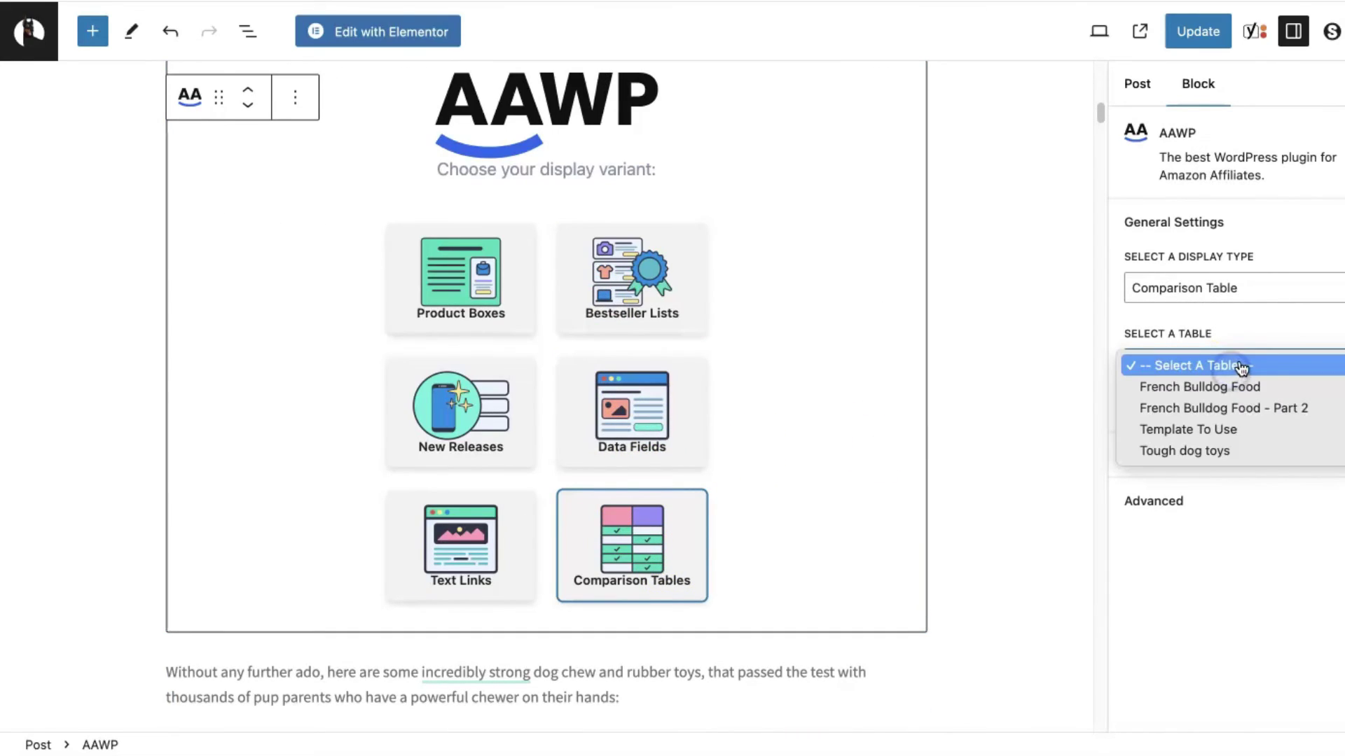
{"action": "left_click", "coordinate": [1224, 450]}
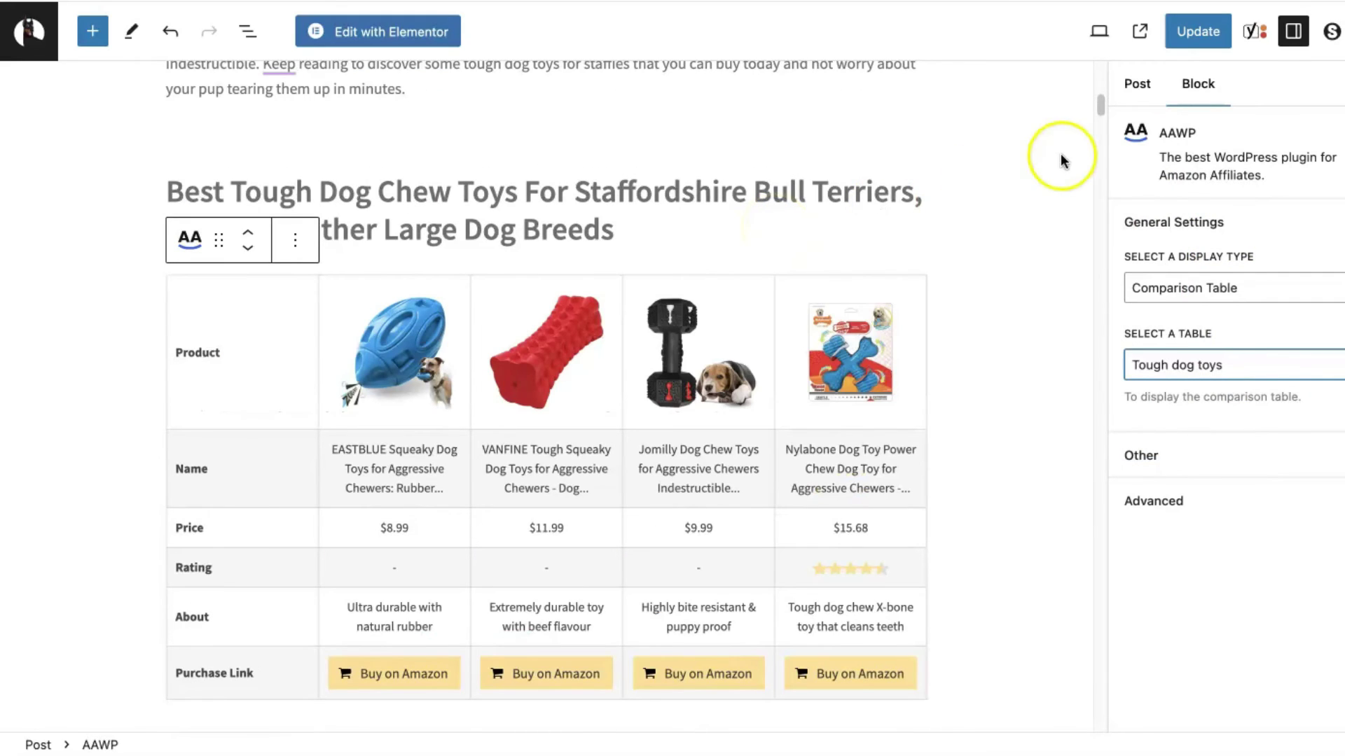
Step: Update the post and check the four-toy table on the live page
{"action": "left_click", "coordinate": [1203, 42]}
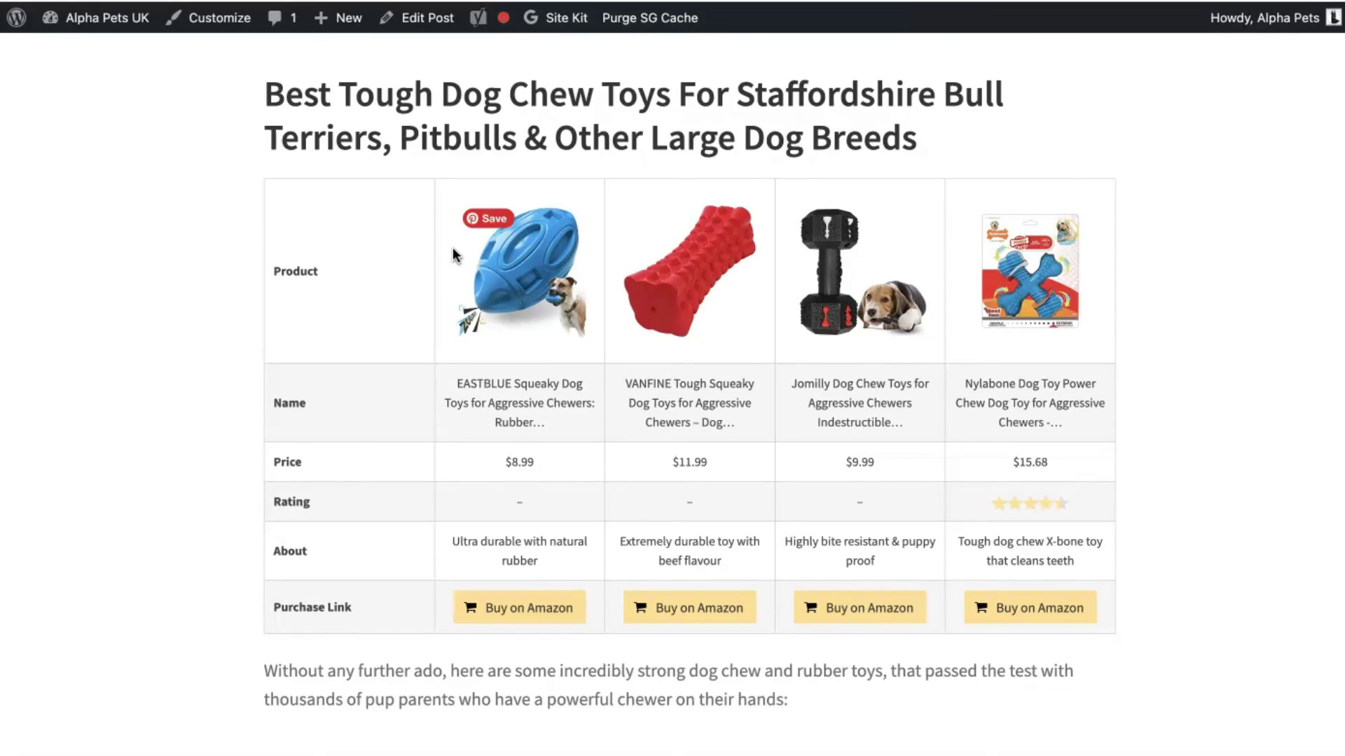
{"action": "scroll", "coordinate": [609, 291], "scroll_direction": "up", "scroll_amount": 1}
{"action": "scroll", "coordinate": [905, 314], "scroll_direction": "down", "scroll_amount": 10}
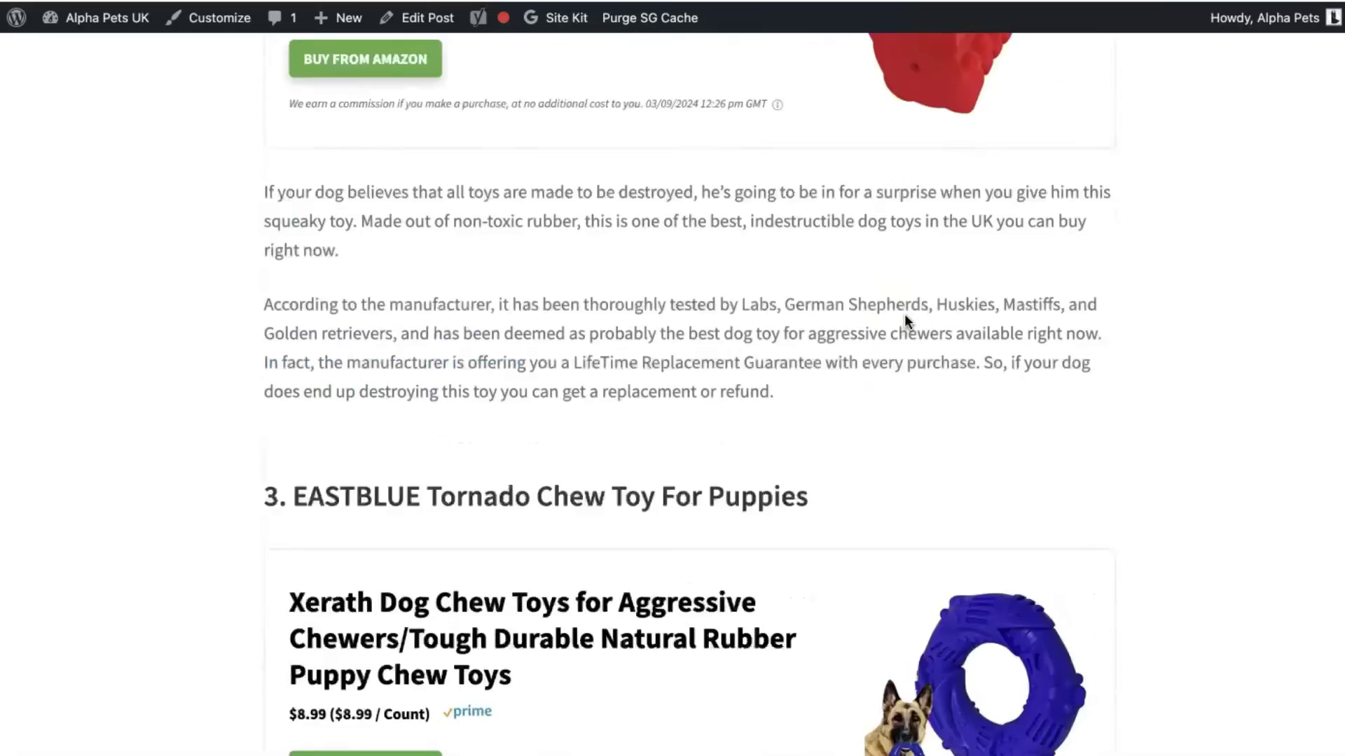